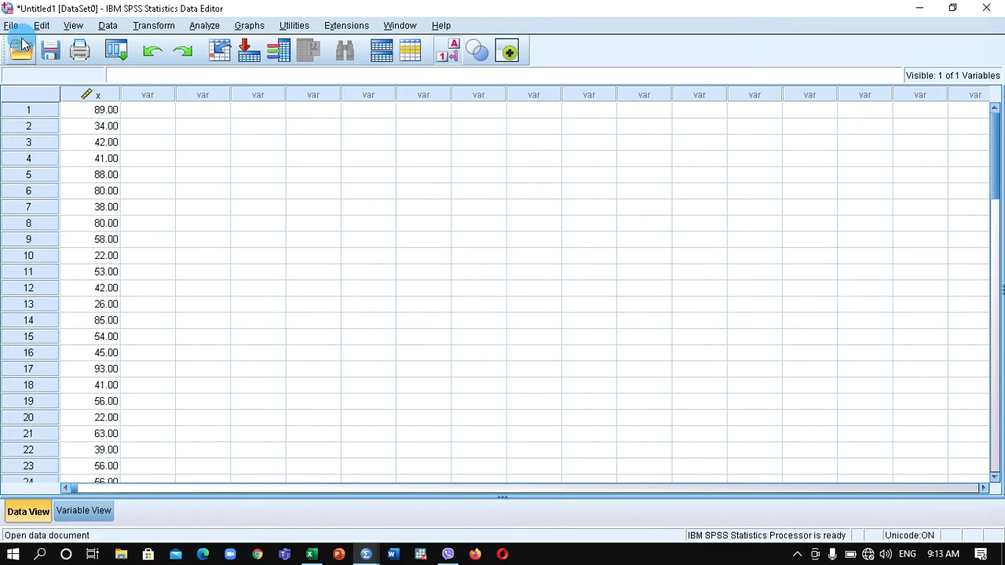
click(11, 25)
mouse_move(63, 175)
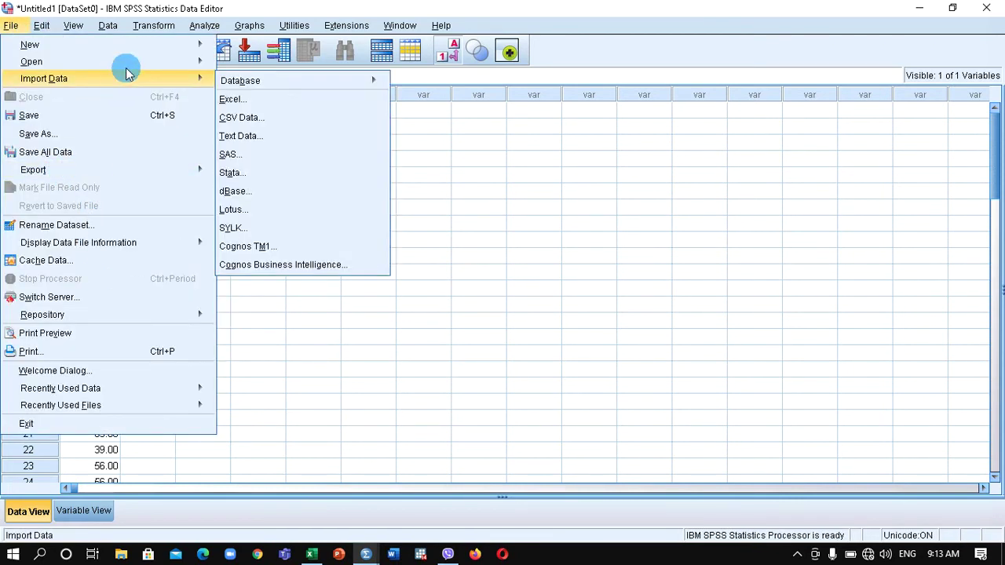
mouse_move(191, 80)
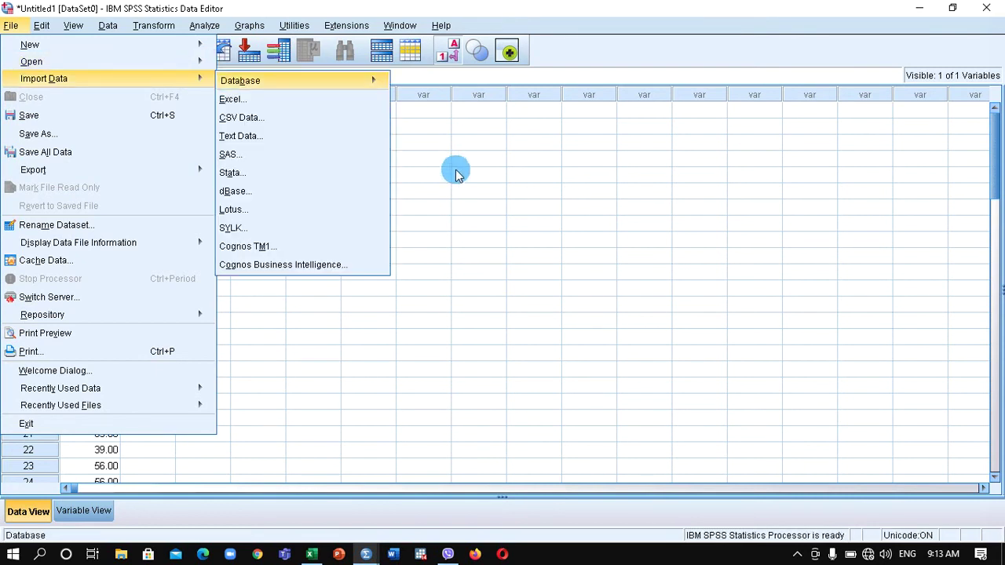
click(476, 191)
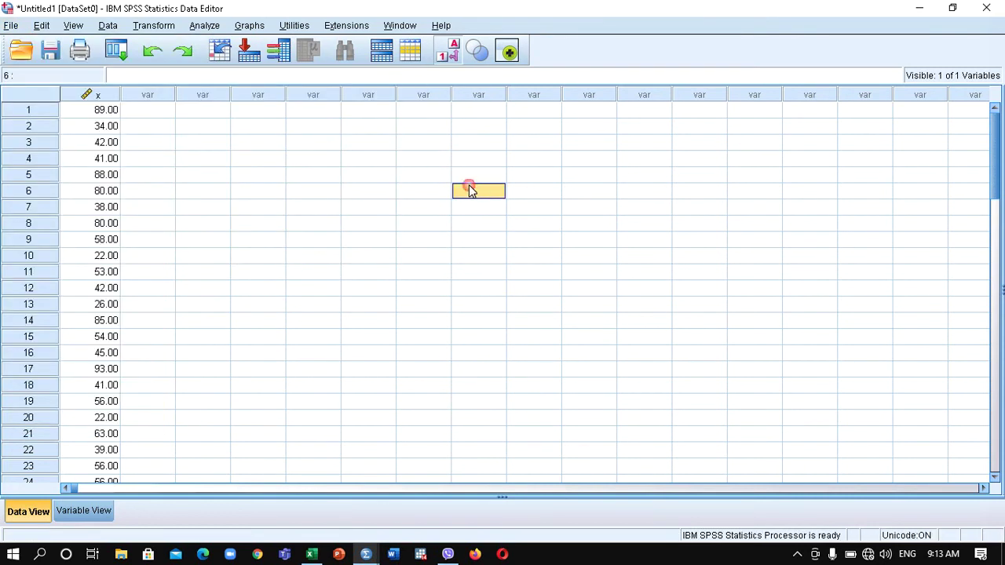
click(98, 111)
right_click(99, 111)
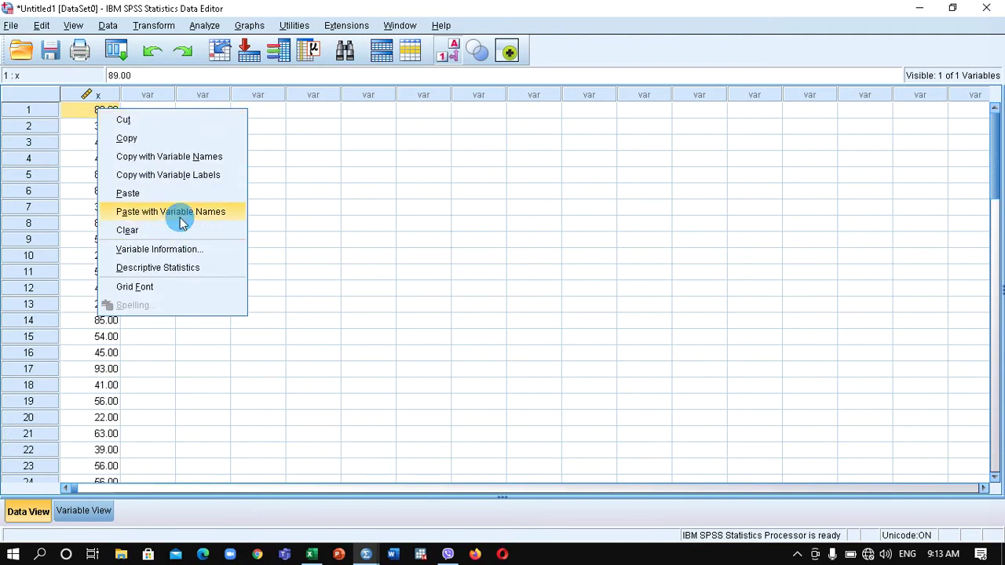
click(531, 296)
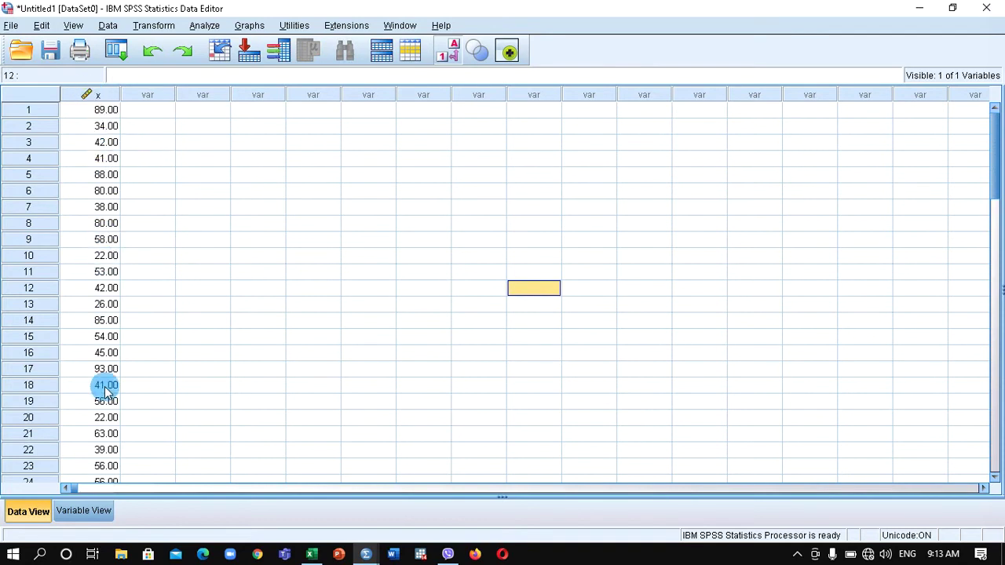
Set the measurement level of variable x to Scale in the variable definitions
click(91, 518)
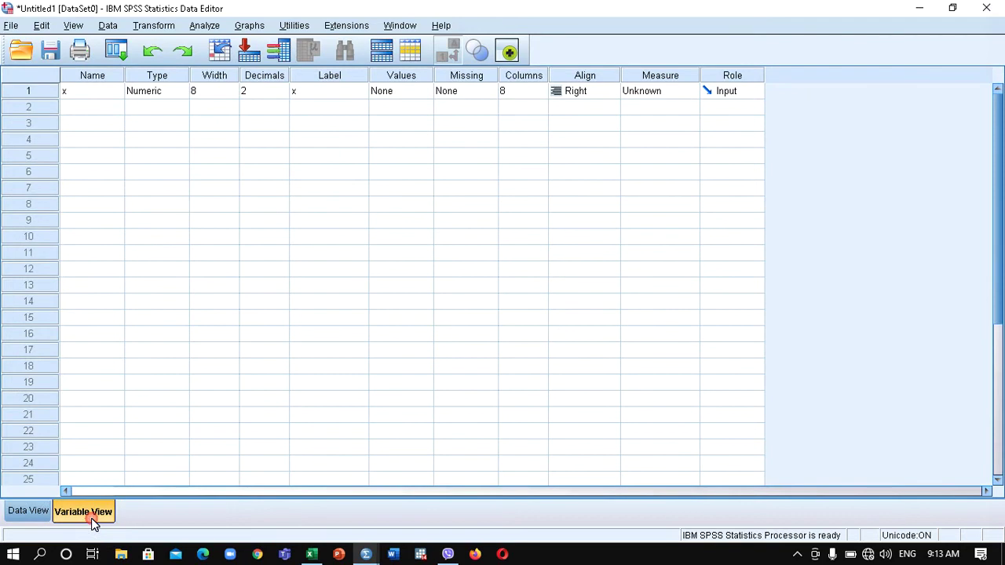
click(669, 93)
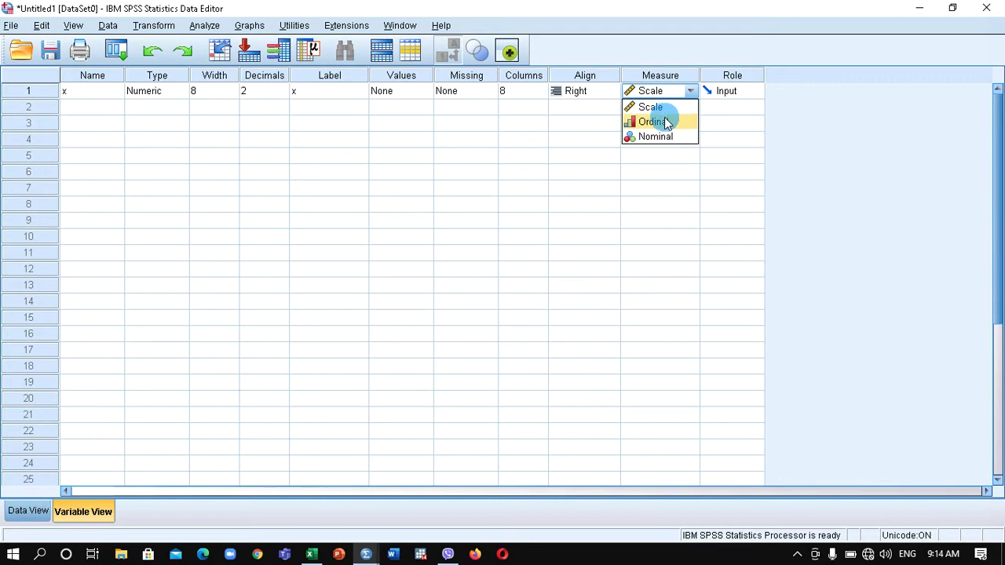
click(672, 136)
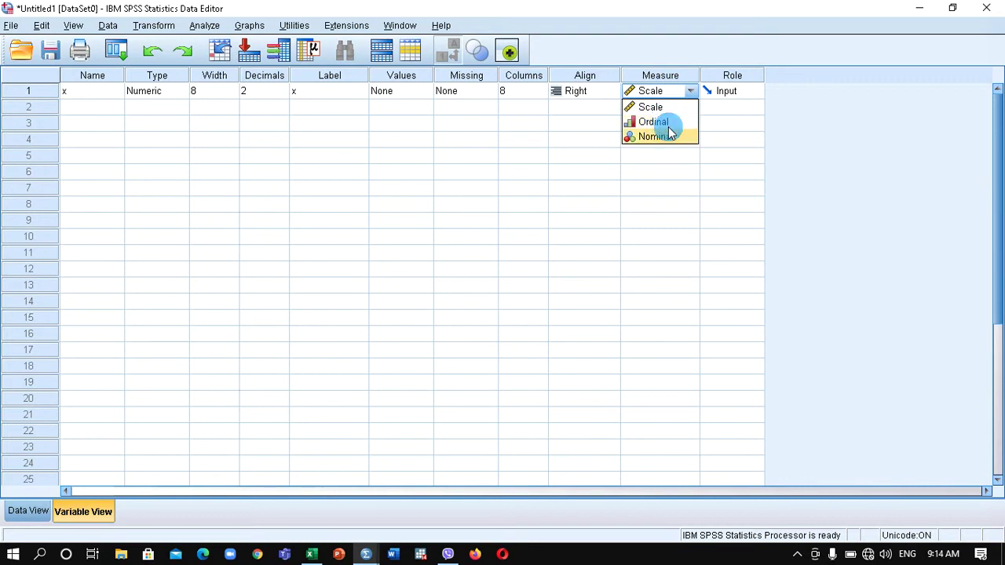
click(662, 106)
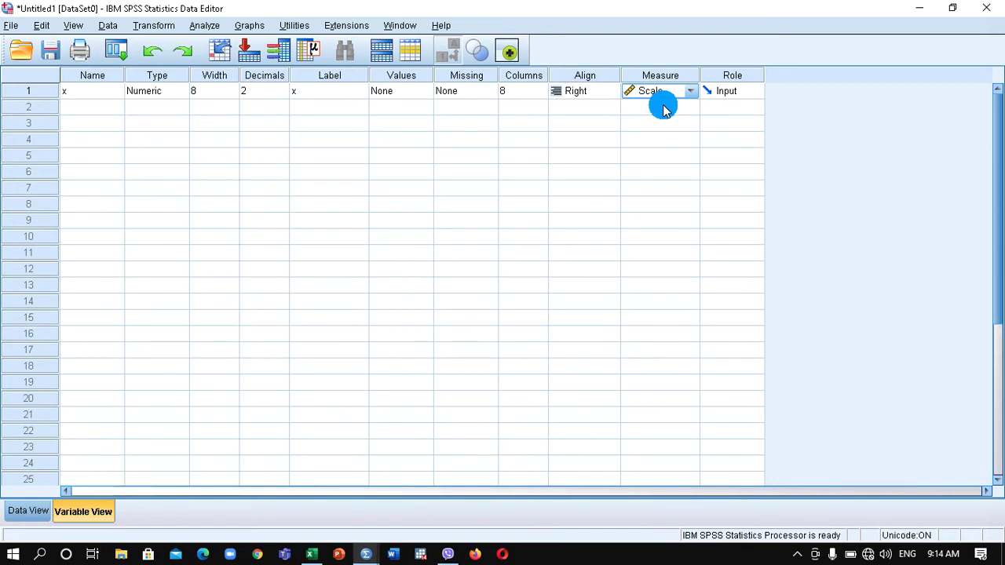
Set variable x to 0 decimals and return to the data values
click(34, 512)
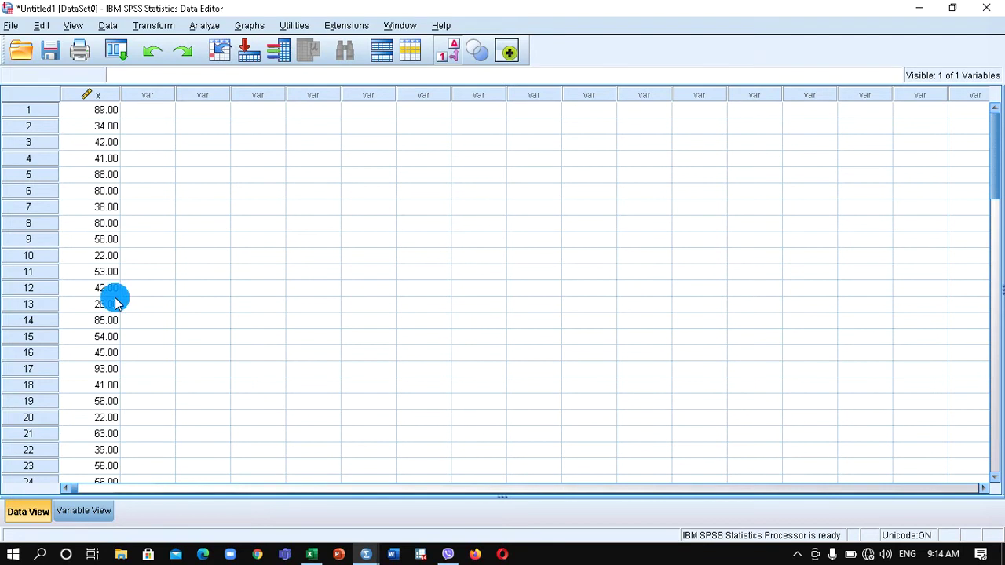
click(92, 507)
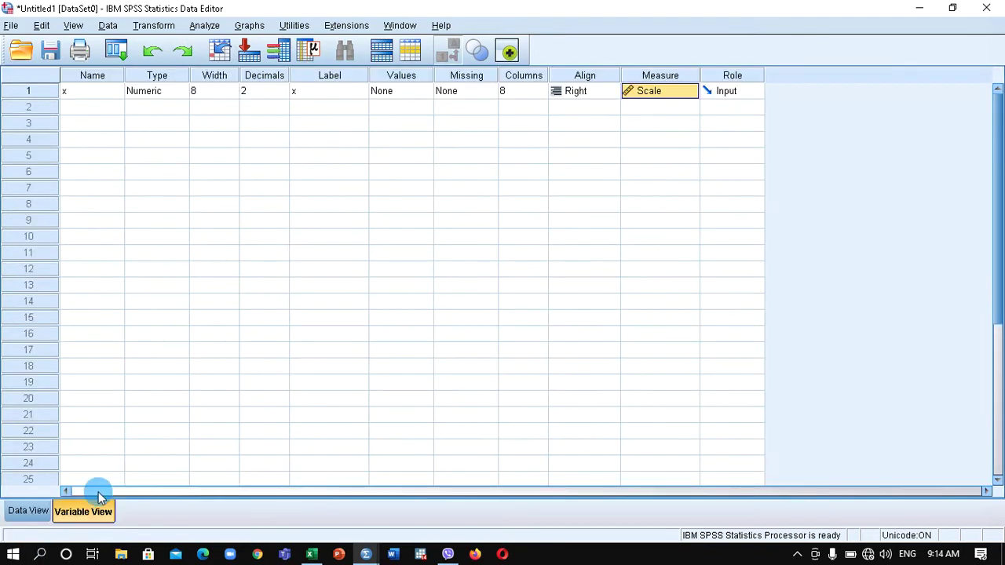
click(284, 96)
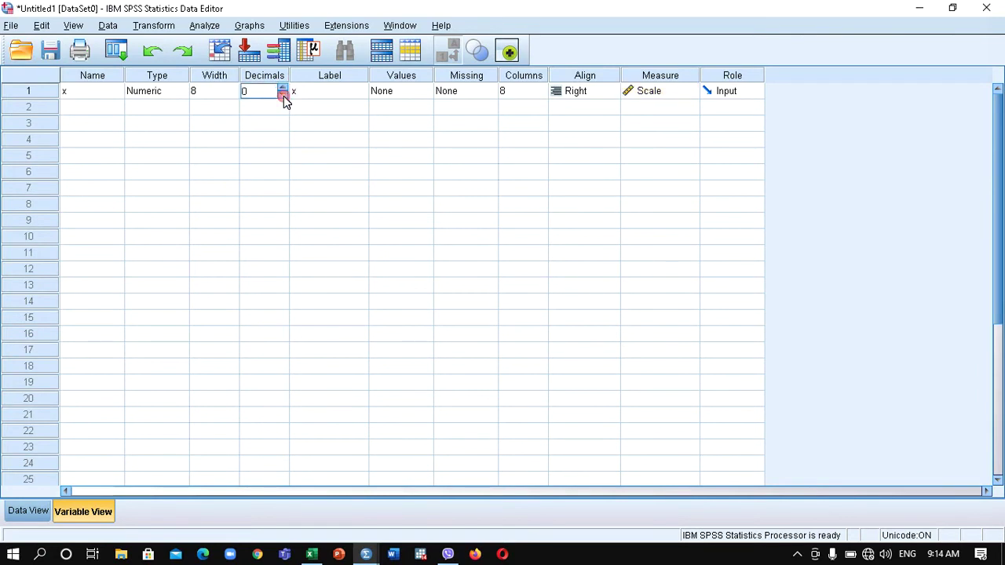
click(36, 510)
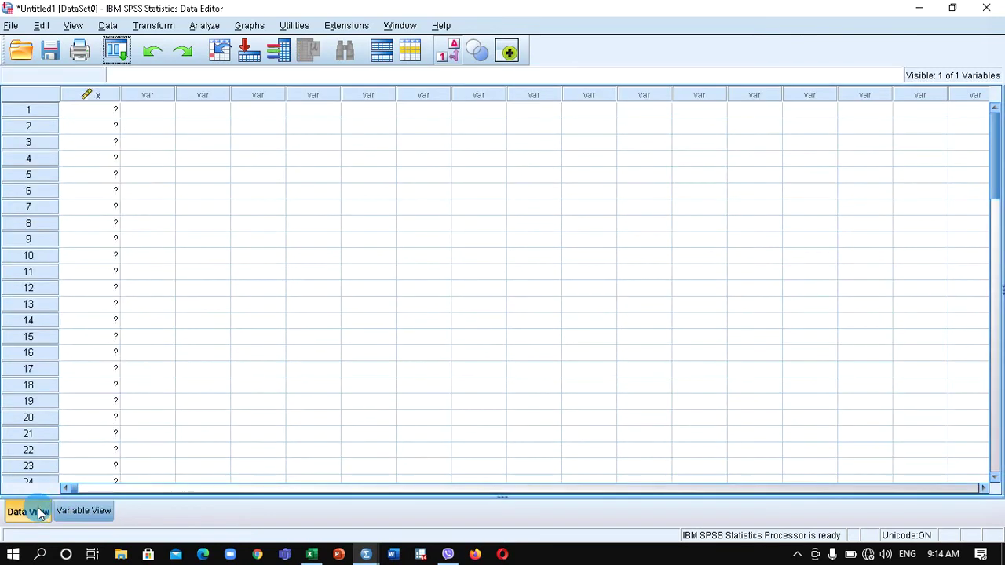
click(112, 181)
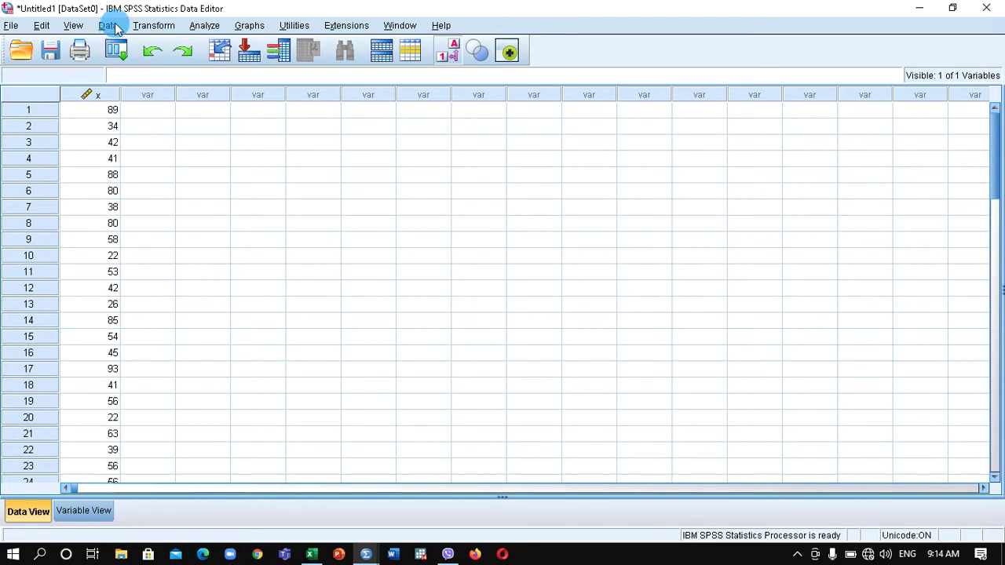
Start Recode into Different Variables with x as the input variable
click(155, 25)
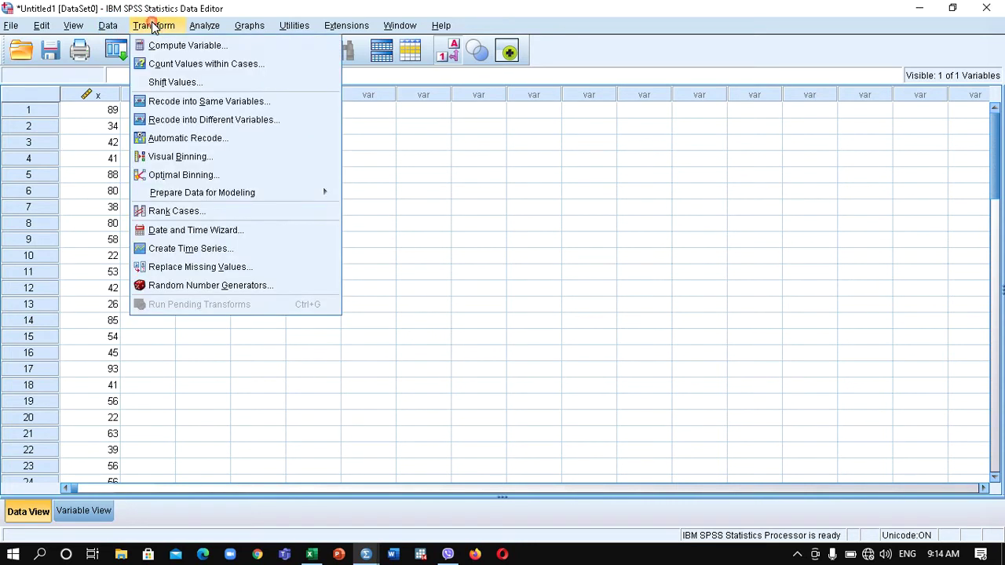
click(189, 121)
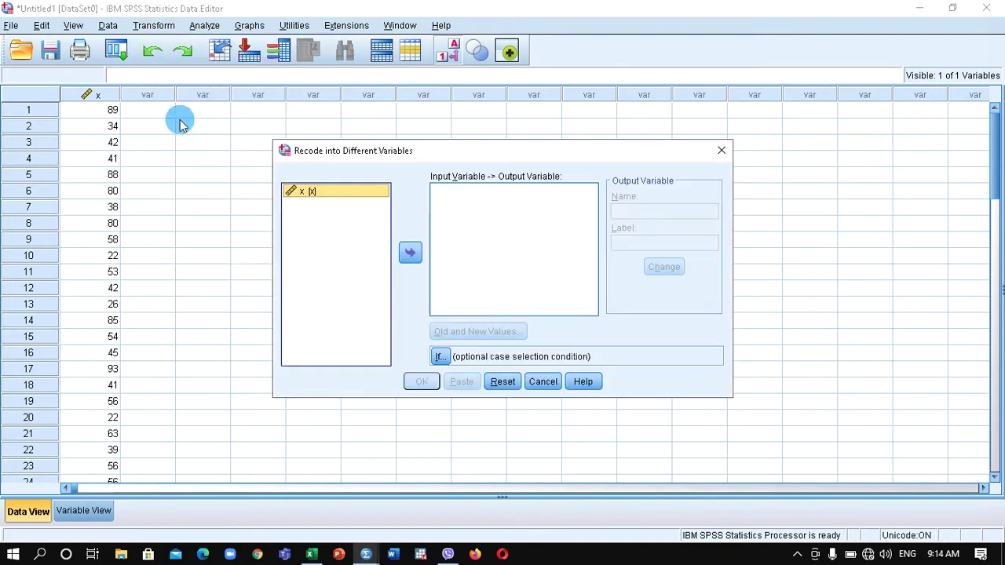
click(409, 252)
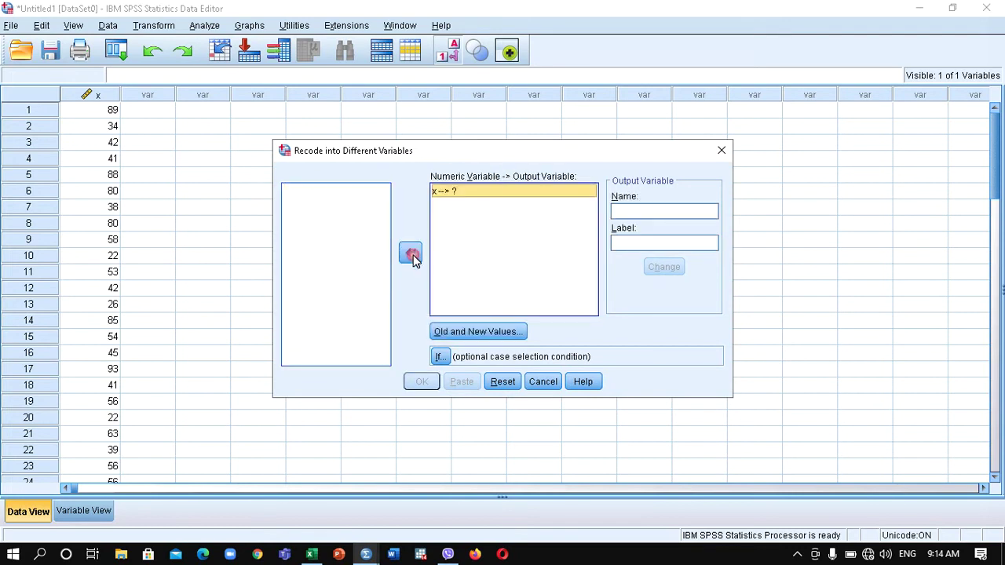
Assign the output variable name x_class with the label Class Interval, and open the old and new values definition
click(627, 214)
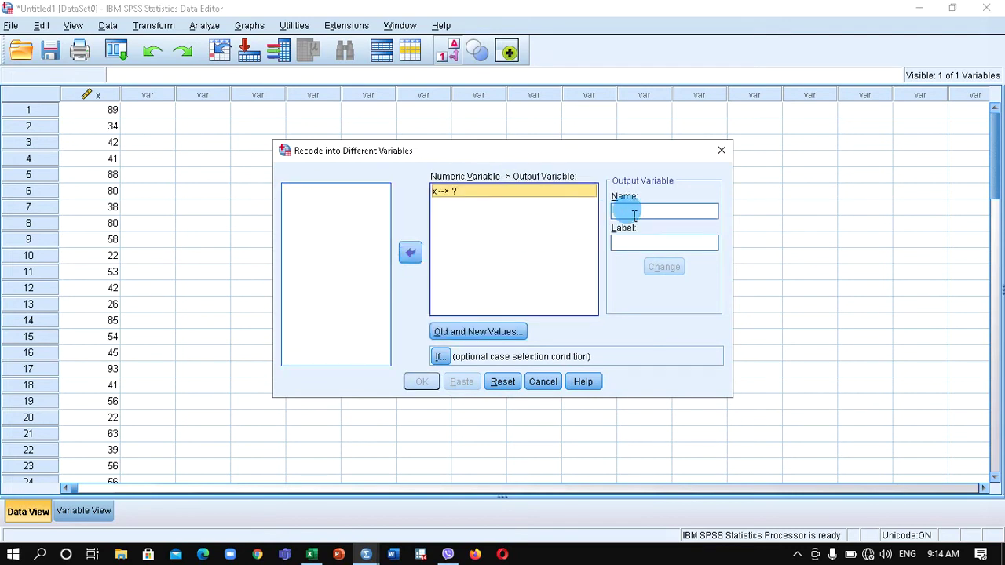
click(626, 214)
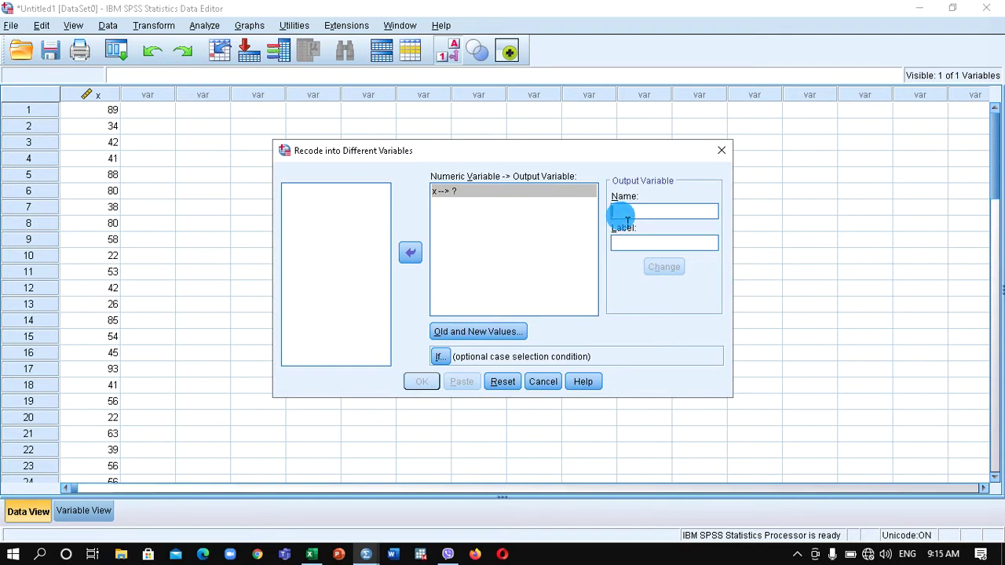
text(x_c)
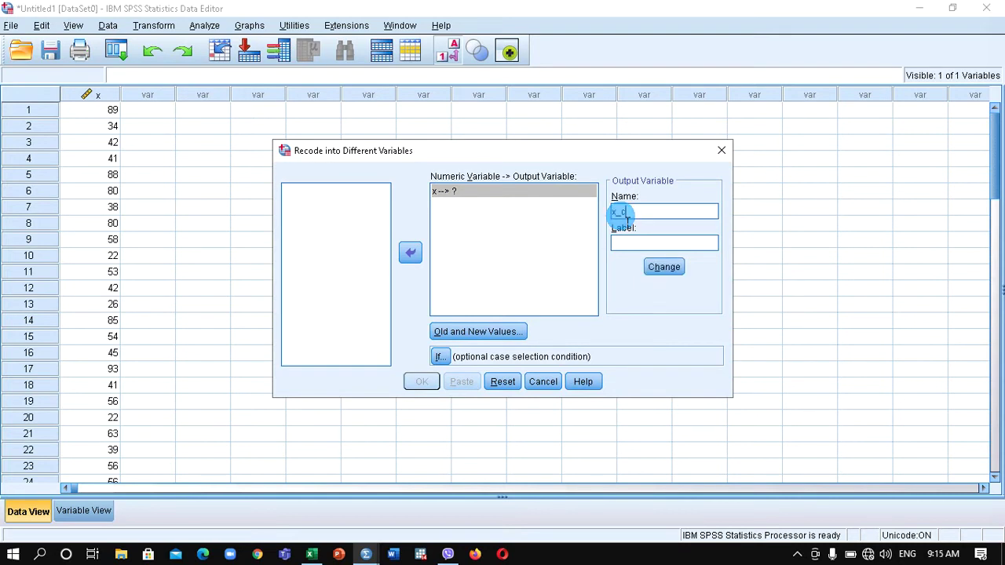
text(lass)
click(636, 243)
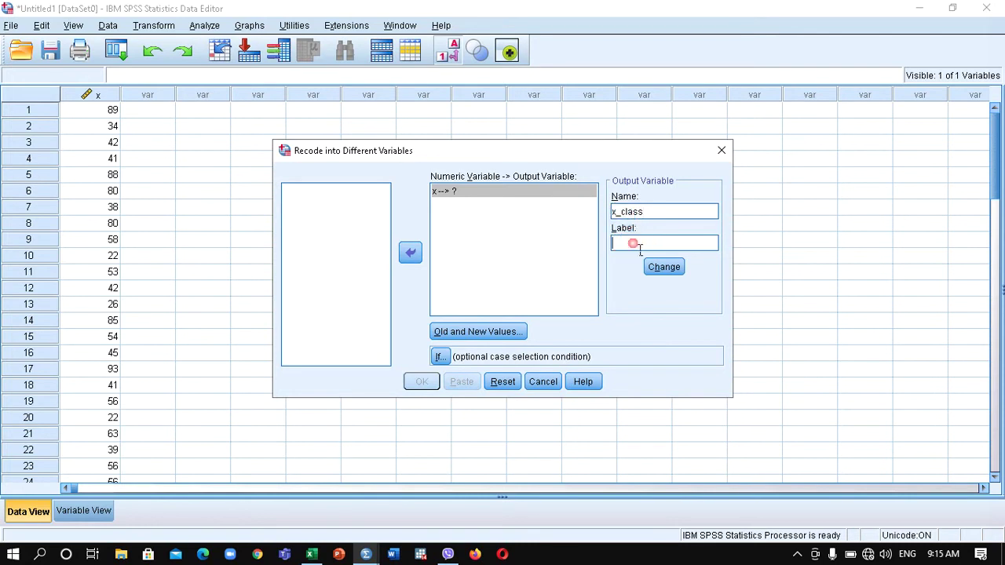
text(Class)
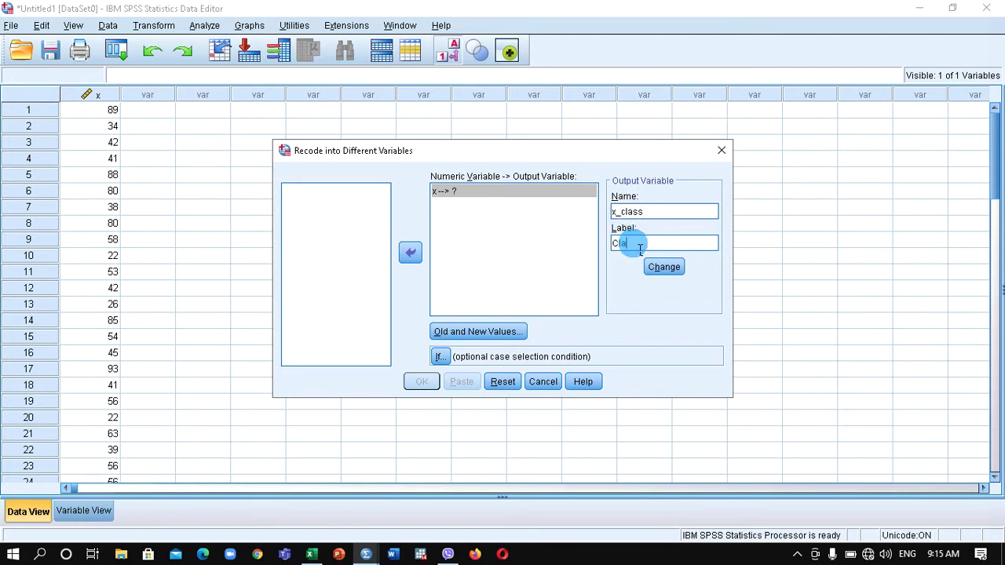
text( Interval)
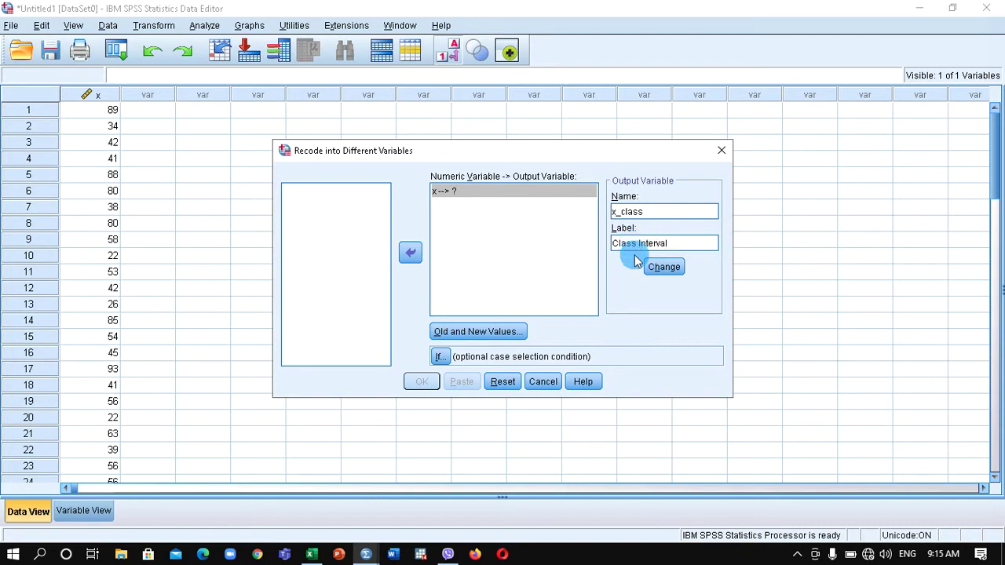
click(669, 268)
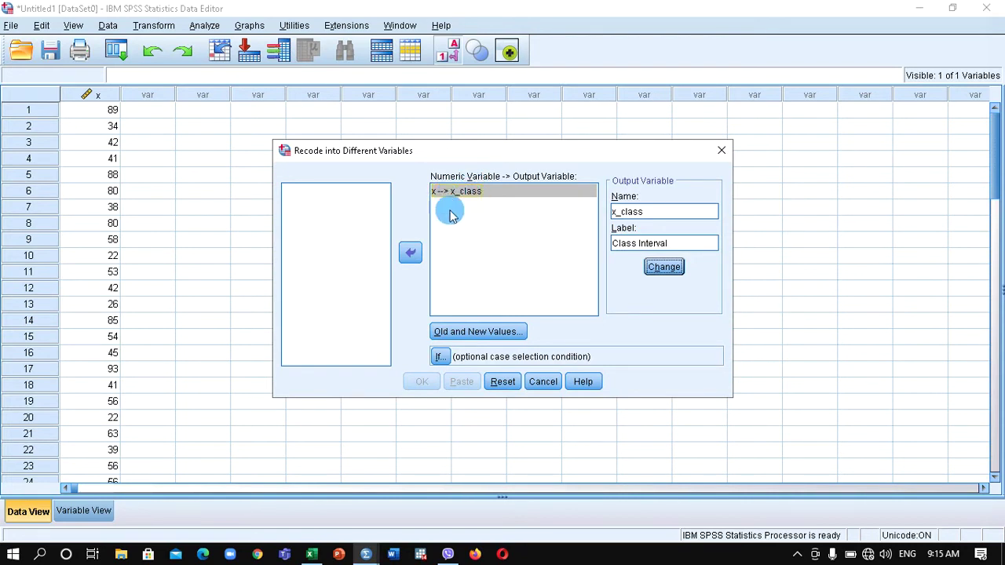
click(474, 332)
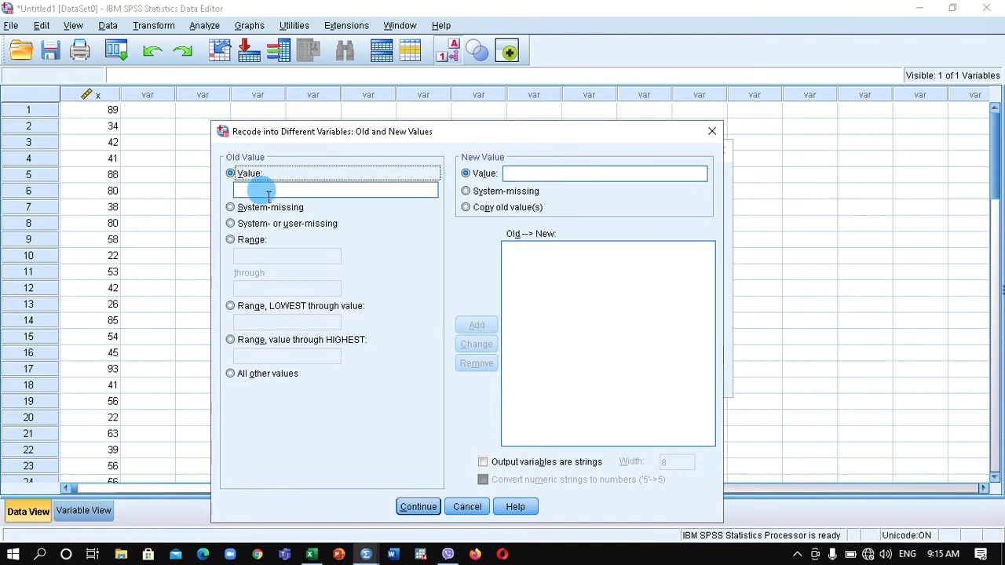
click(317, 190)
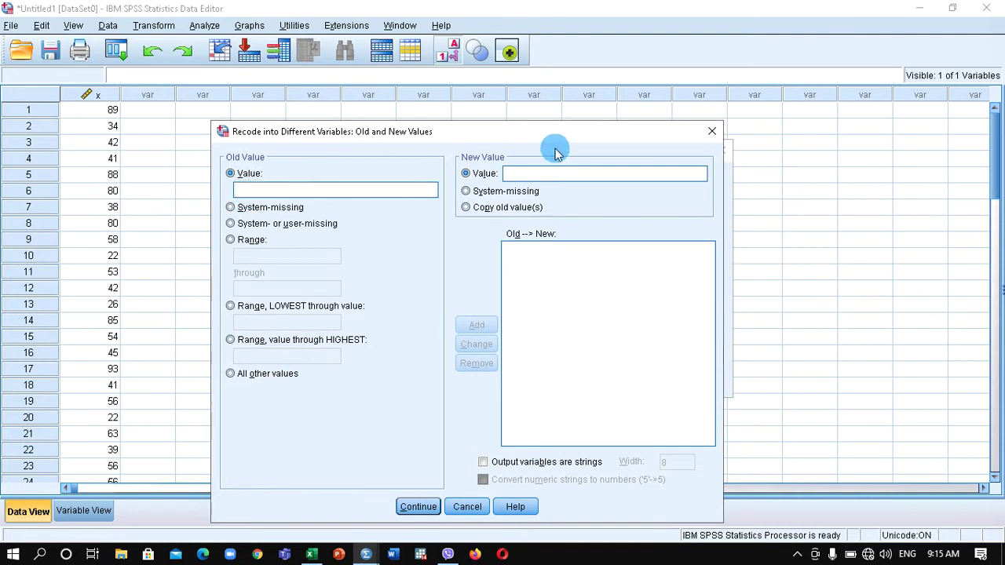
click(542, 182)
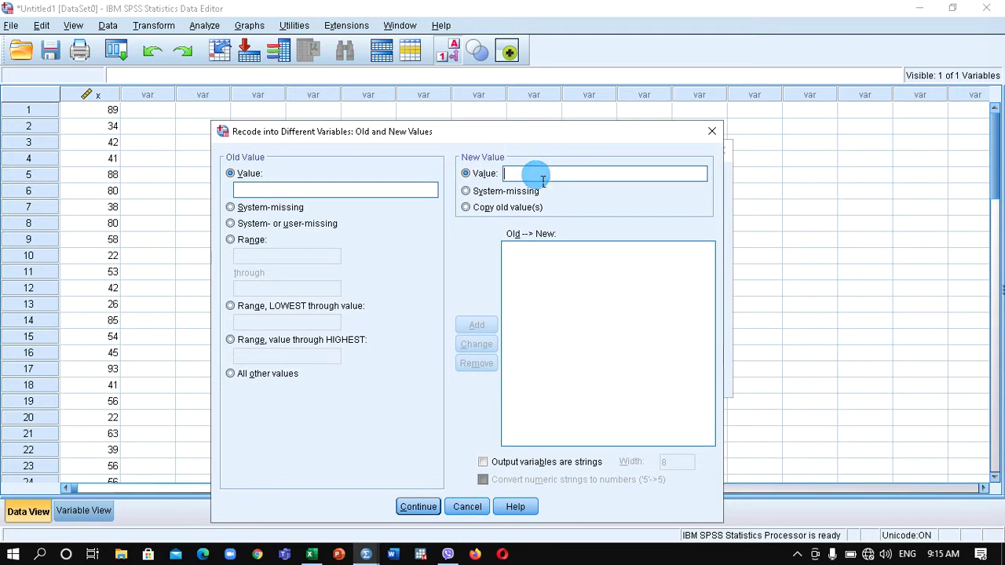
click(277, 210)
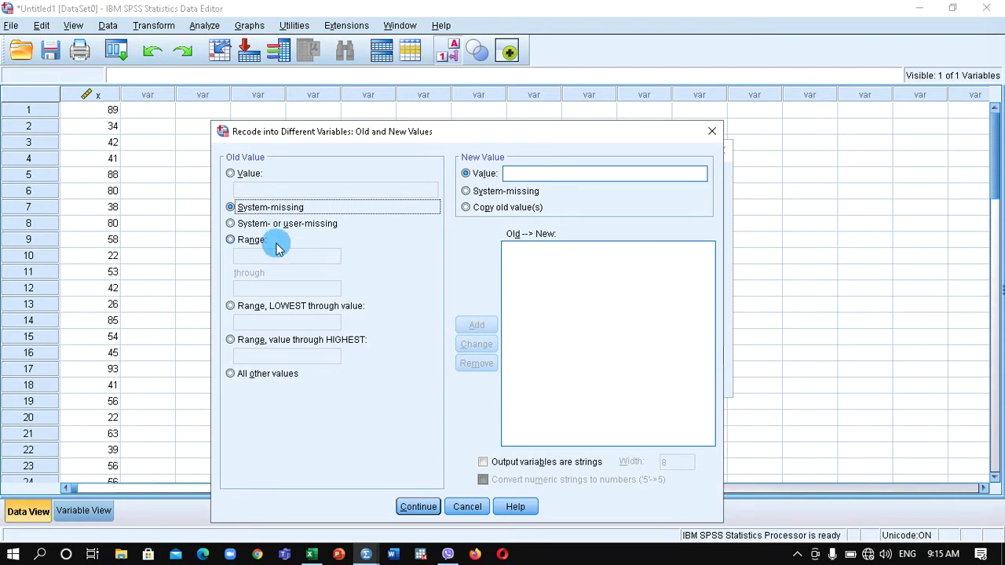
click(277, 224)
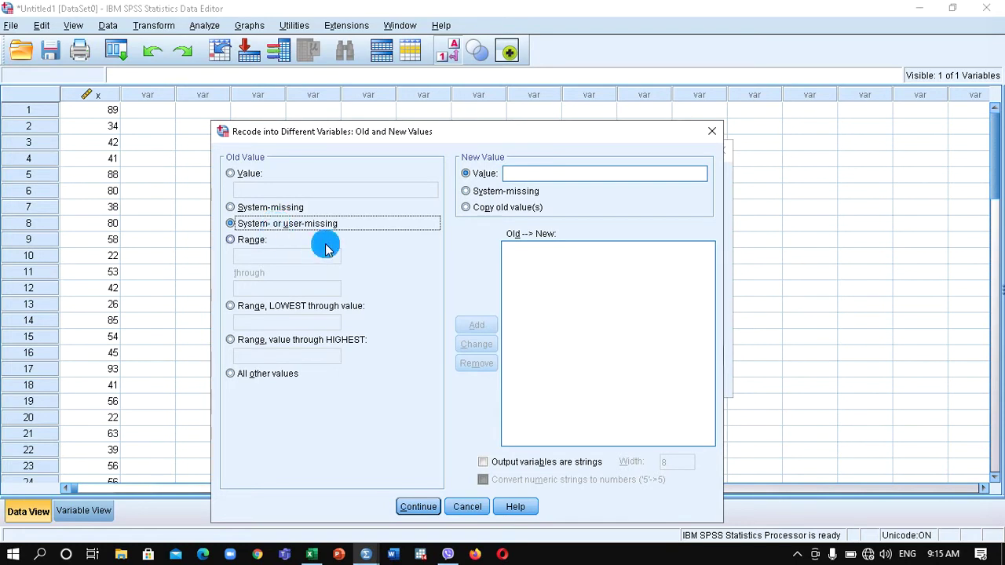
Add a recode rule that maps the range from the lowest value through 13 to the new value 1
click(259, 306)
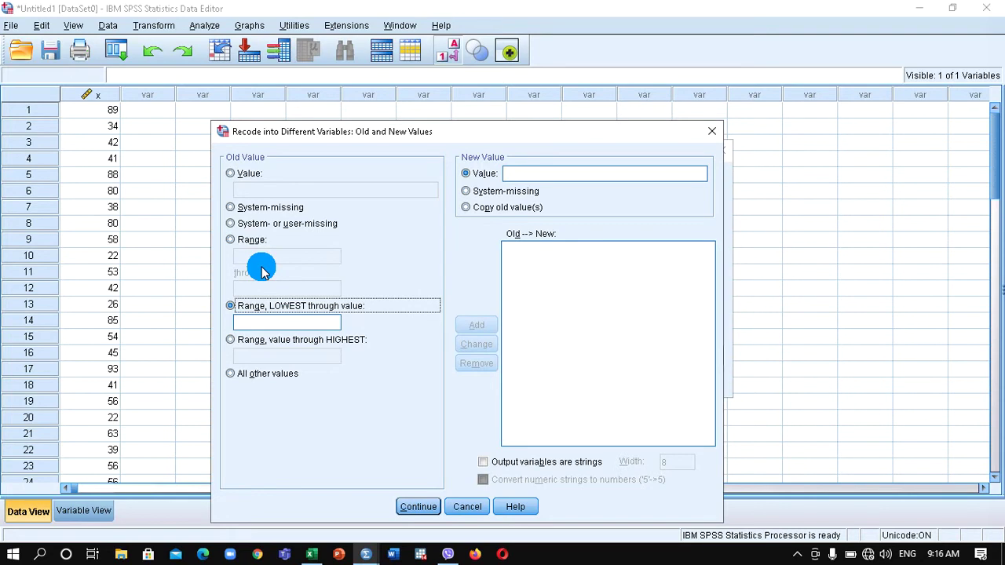
click(269, 326)
text(13)
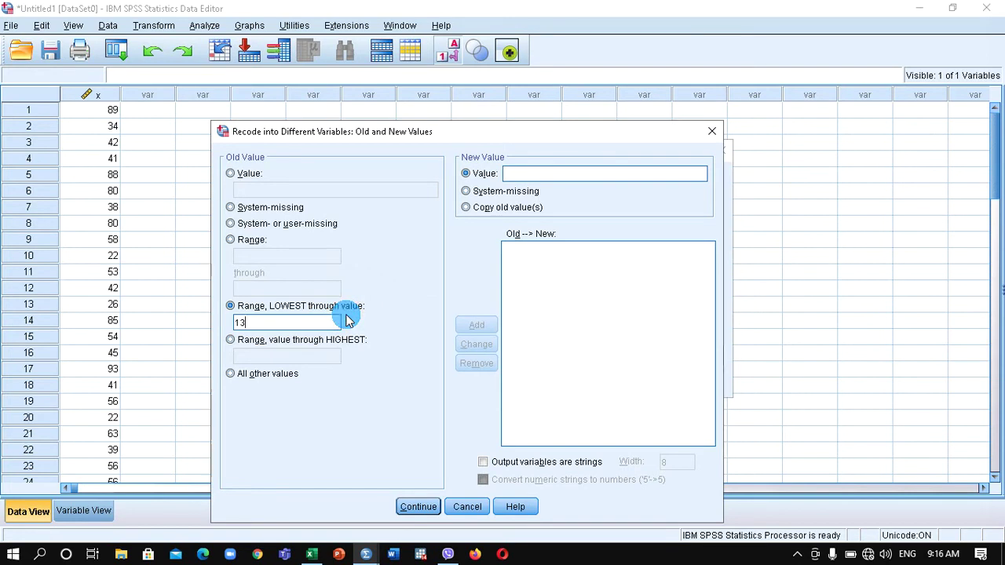
click(542, 179)
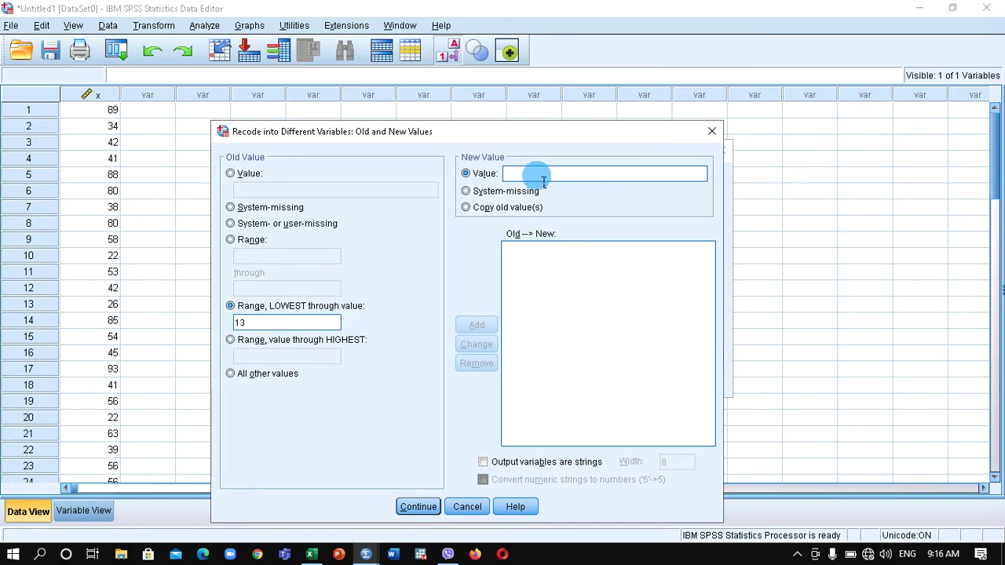
text(1)
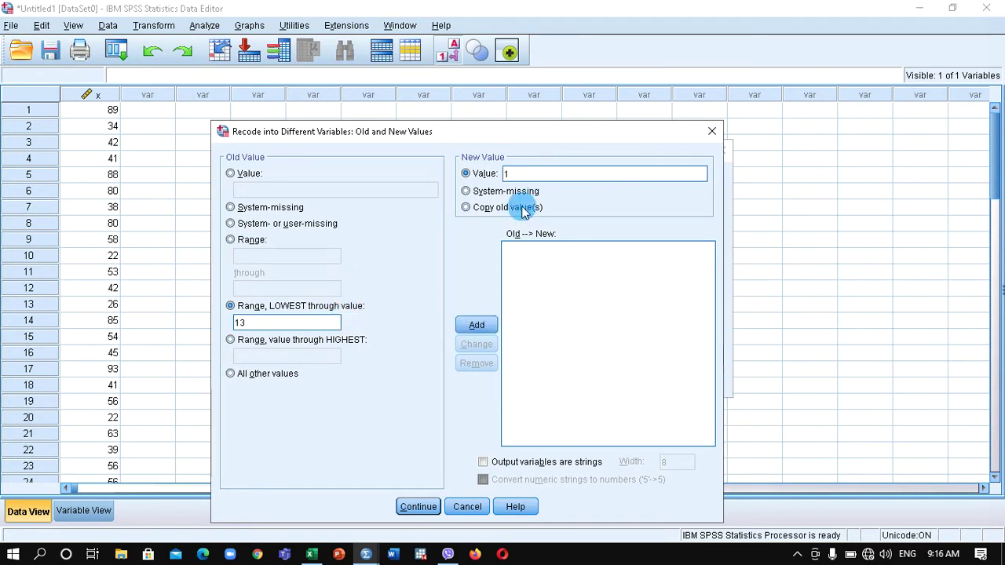
click(477, 324)
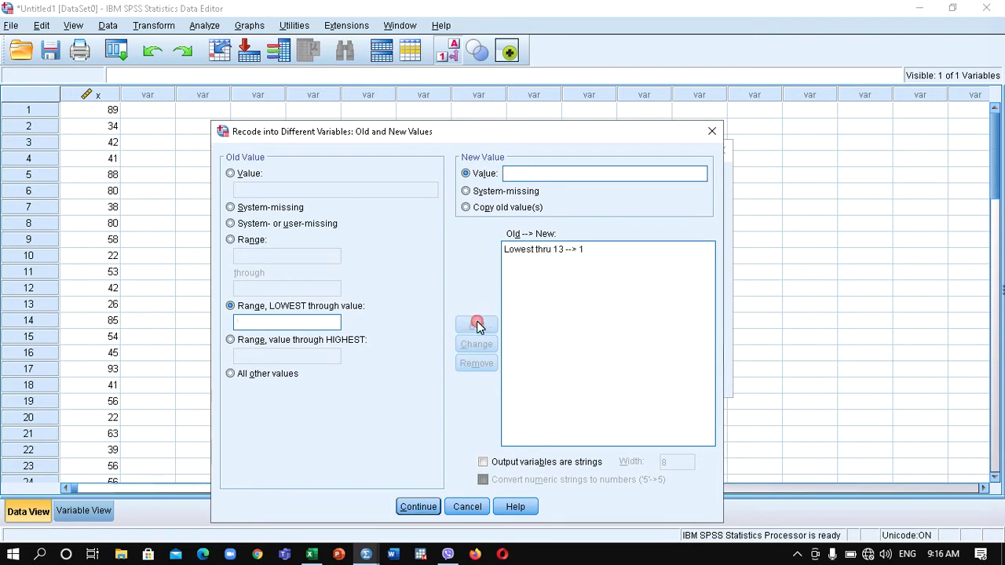
Add a recode rule that maps the range 14 through 25 to the new value 2
click(231, 240)
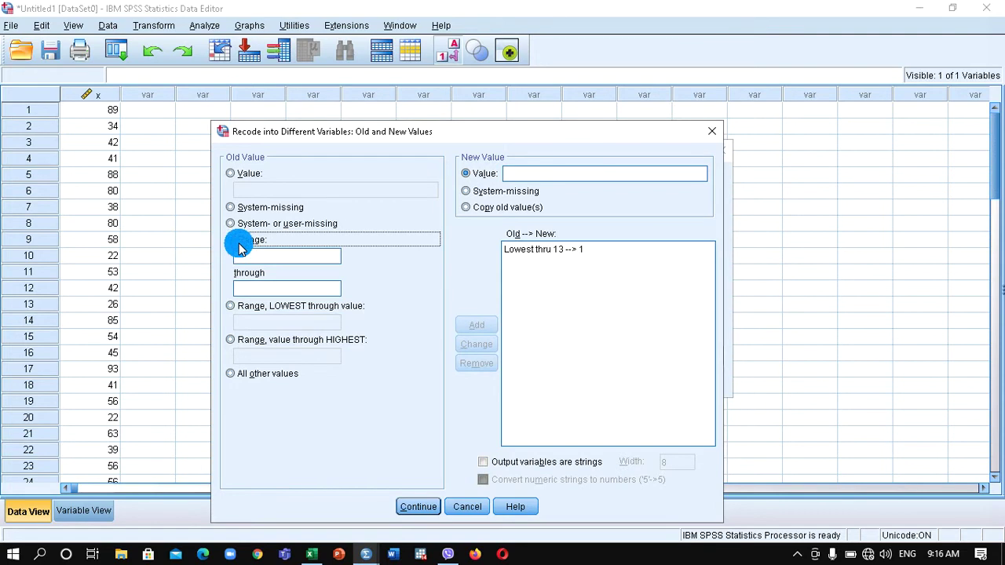
click(254, 257)
text(14)
click(267, 288)
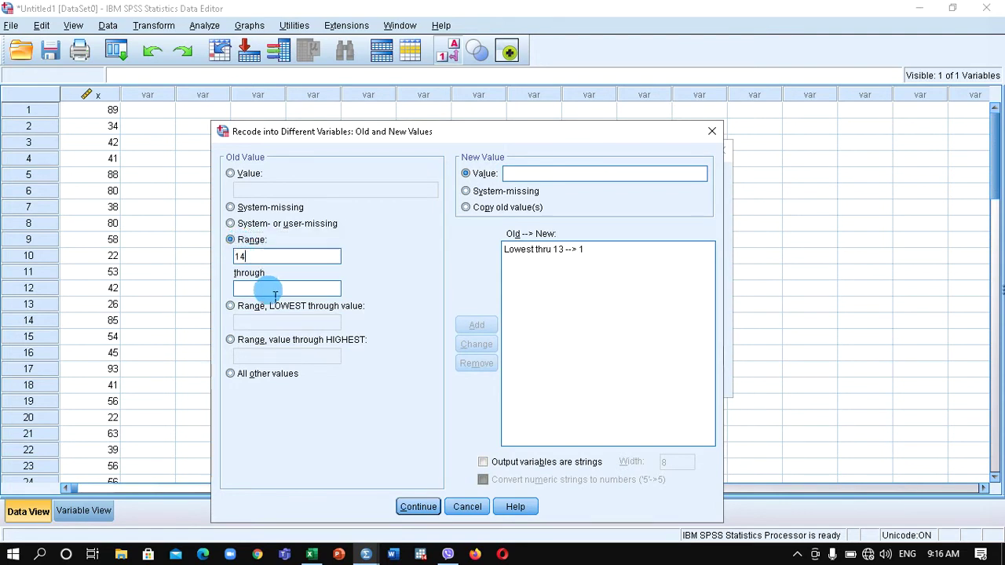
click(272, 295)
text(25)
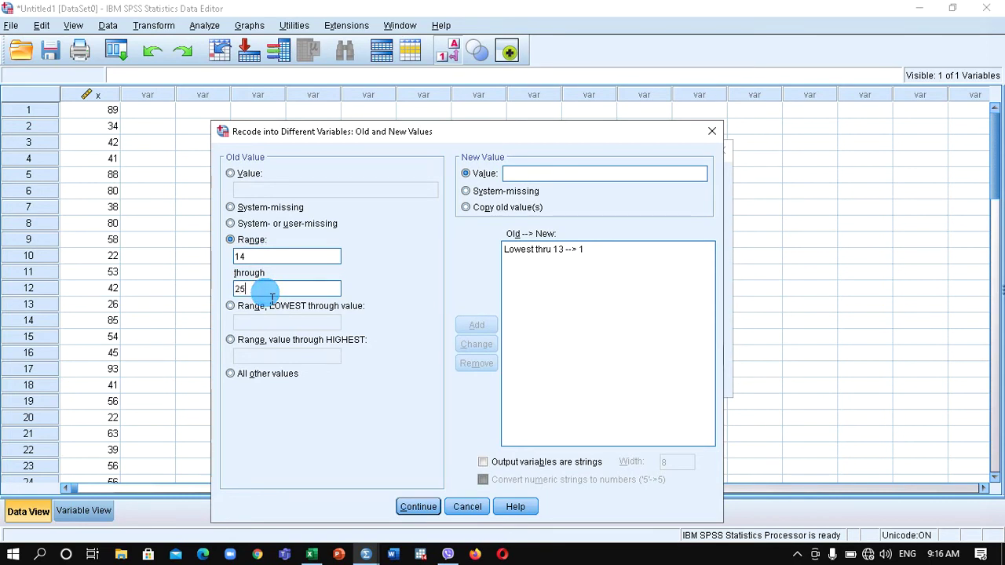
click(537, 174)
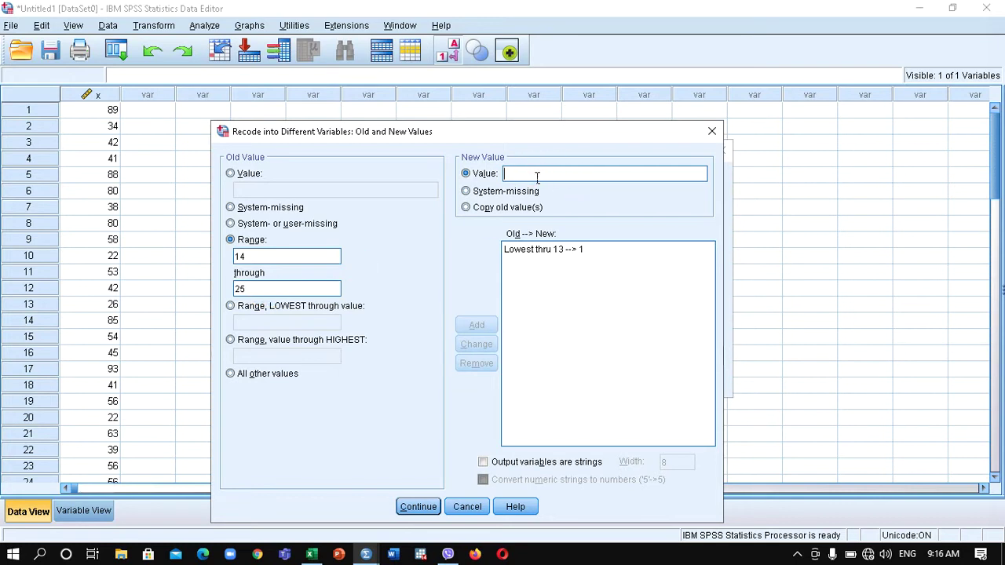
text(2)
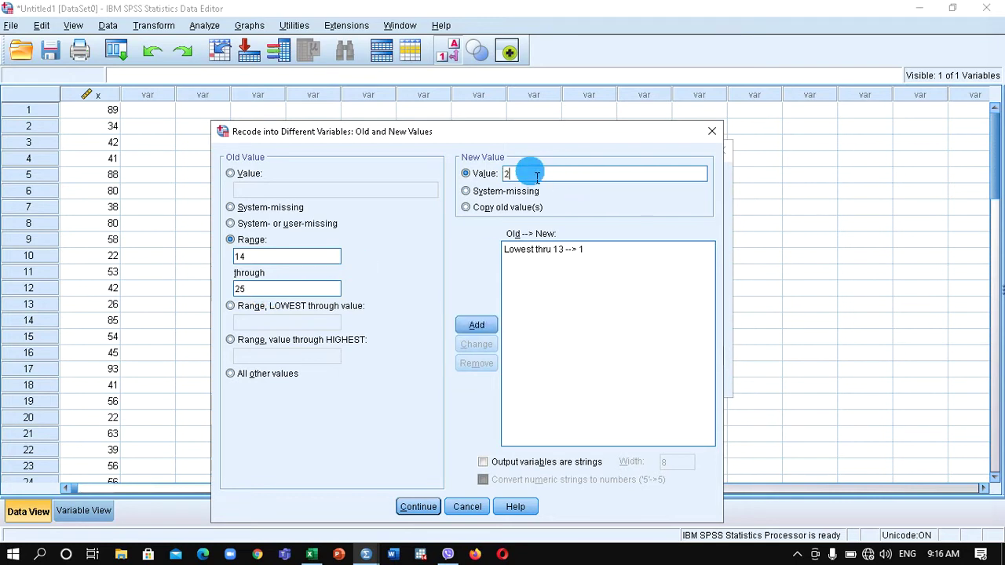
click(479, 327)
Add a recode rule that maps the range 26 through 37 to the new value 3
click(248, 257)
text(26)
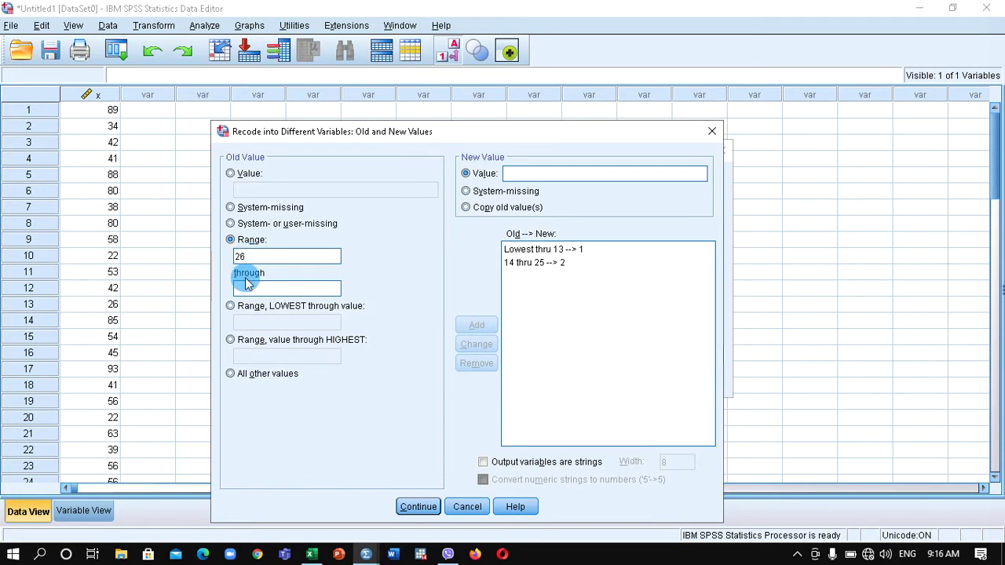
click(252, 291)
text(37)
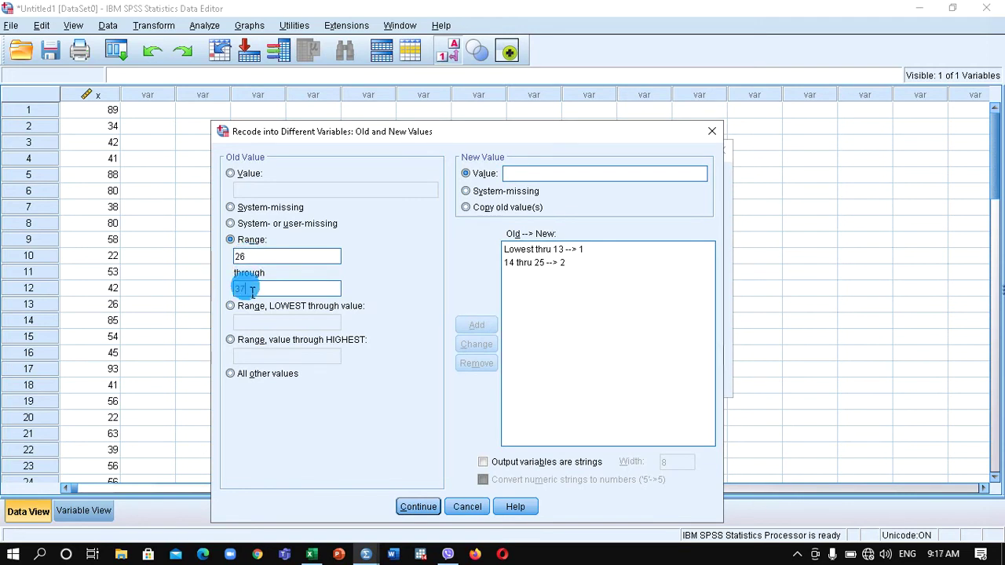
click(554, 179)
text(3)
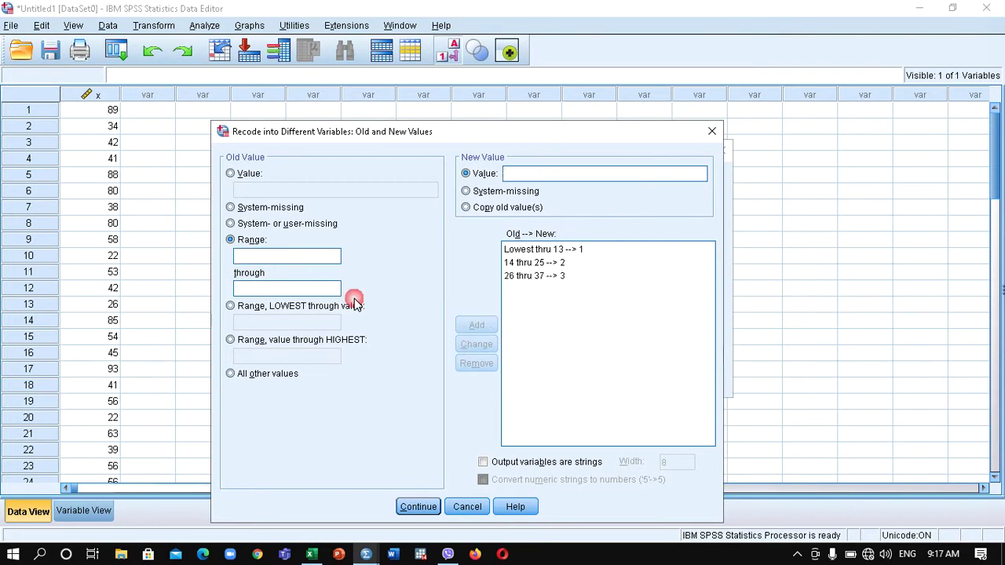
Add a recode rule that maps the range 38 through 49 to the new value 4
click(252, 259)
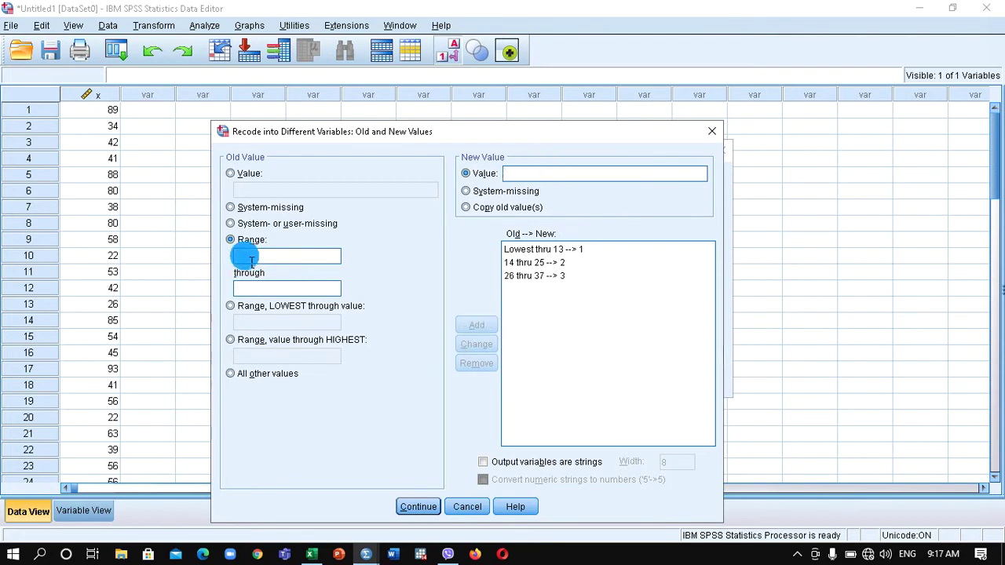
text(38)
click(252, 294)
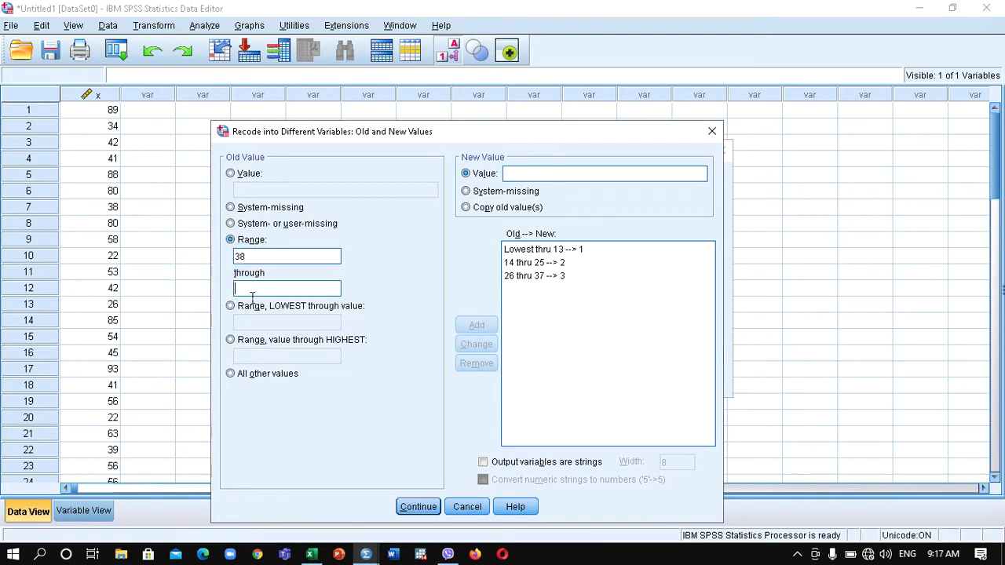
text(49)
click(560, 169)
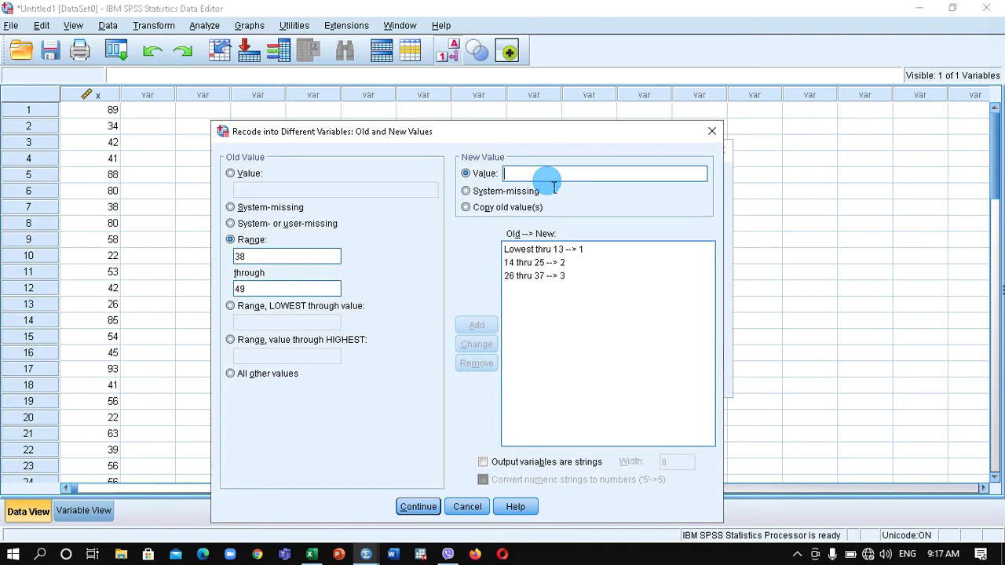
text(4)
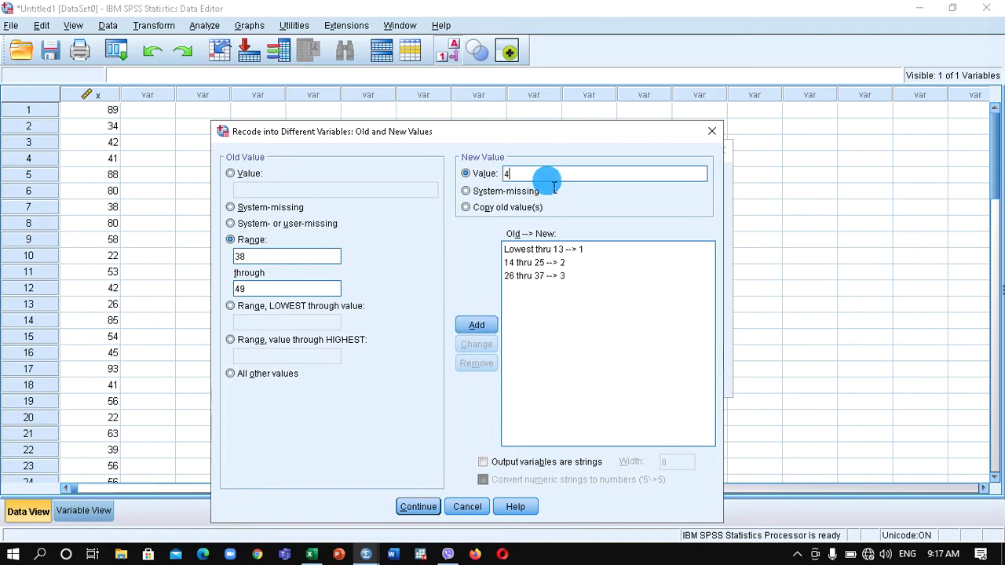
click(471, 327)
Add a recode rule that maps the range 50 through 61 to the new value 5
click(243, 259)
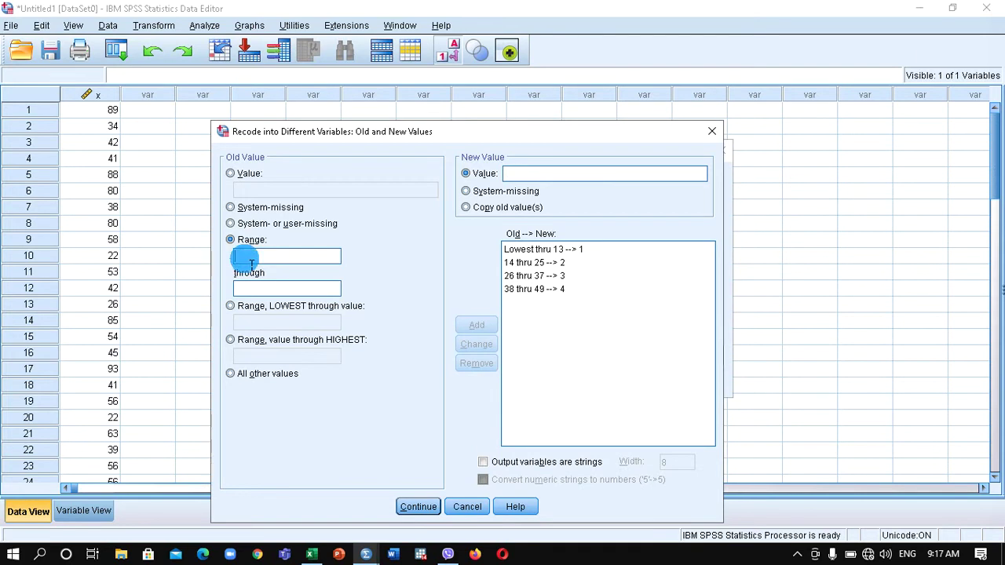
text(50)
click(251, 292)
text(61)
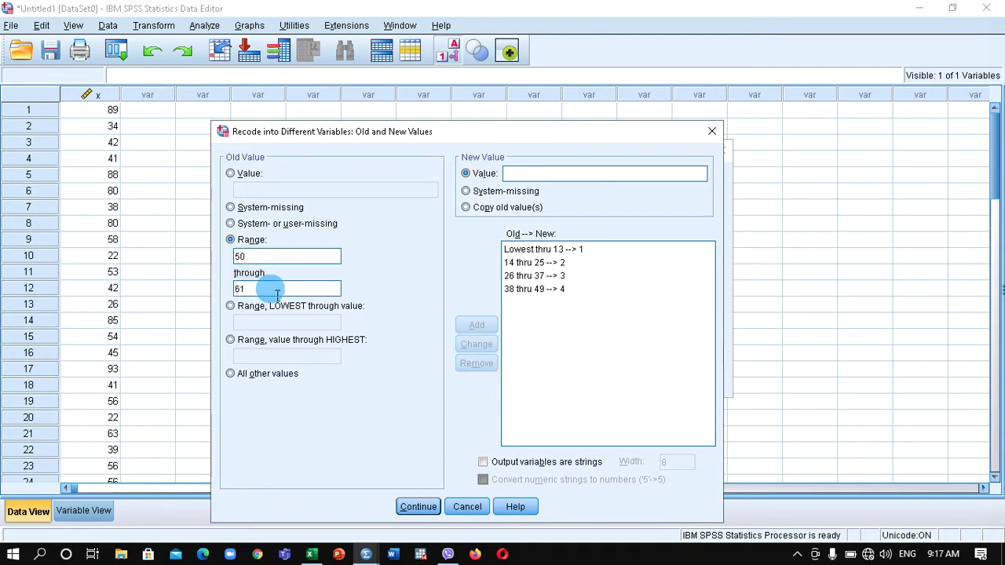
click(542, 174)
text(5)
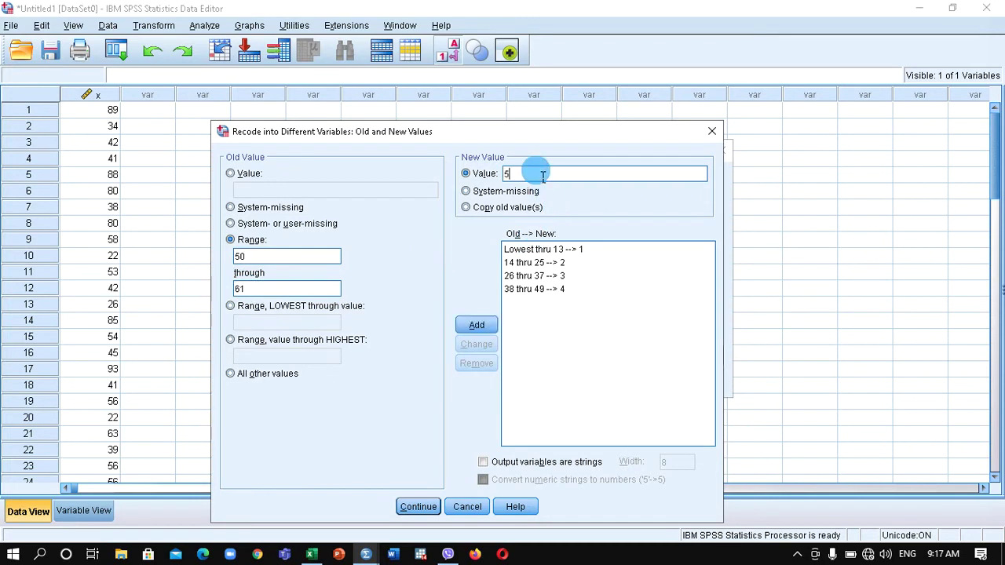
click(475, 325)
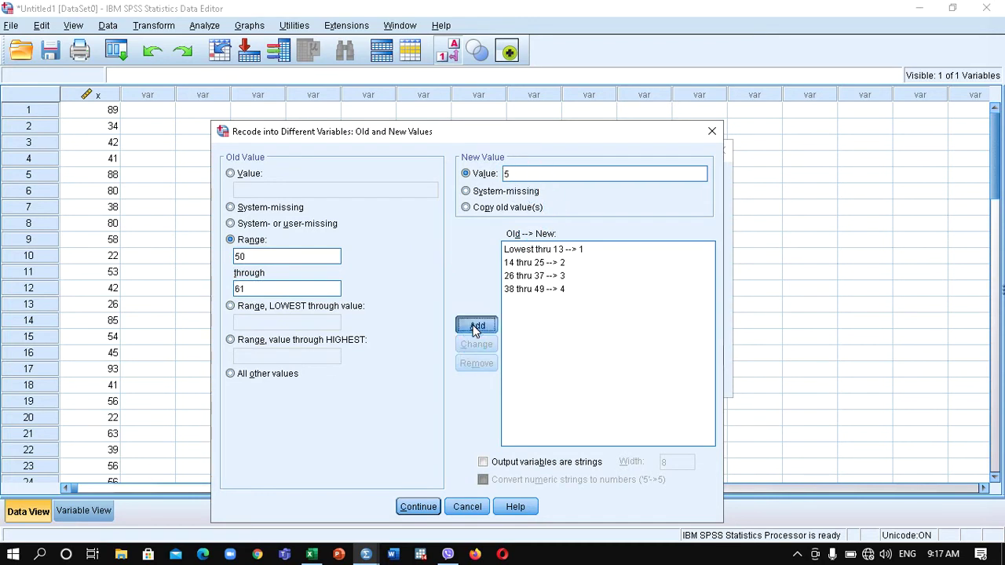
Add a recode rule that maps the range 62 through 73 to the new value 6
click(265, 257)
text(62)
click(296, 291)
text(73)
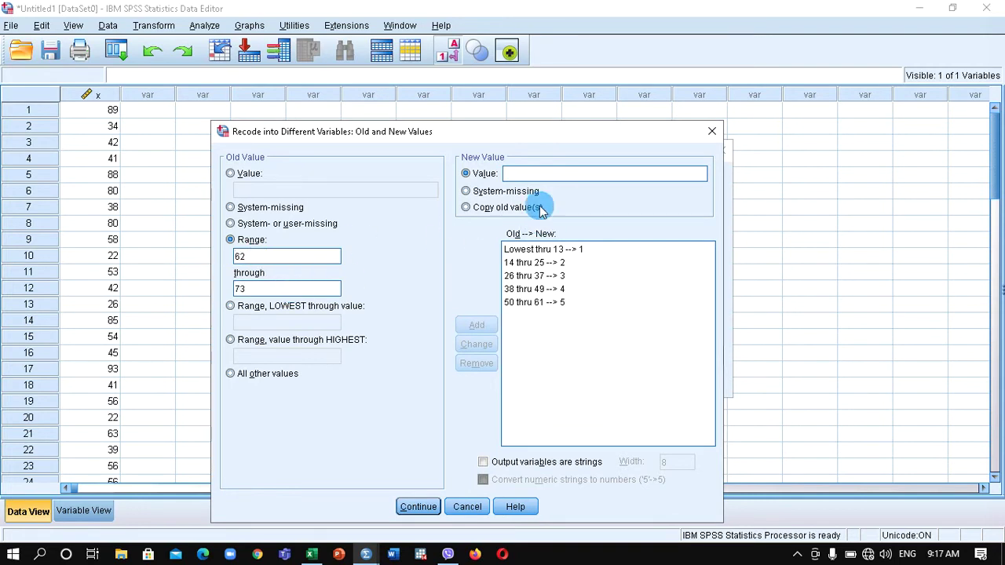
text(6)
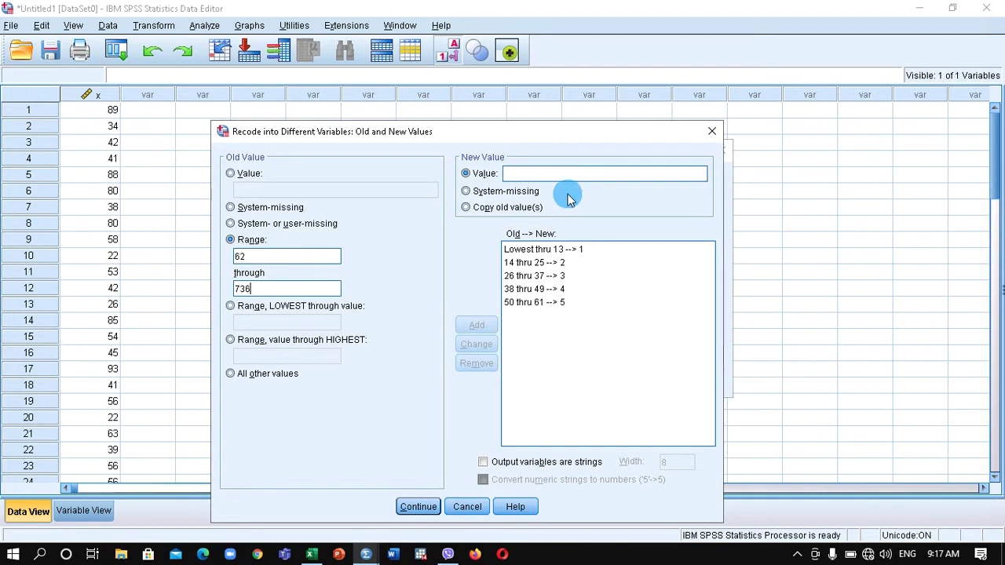
click(543, 180)
text(6)
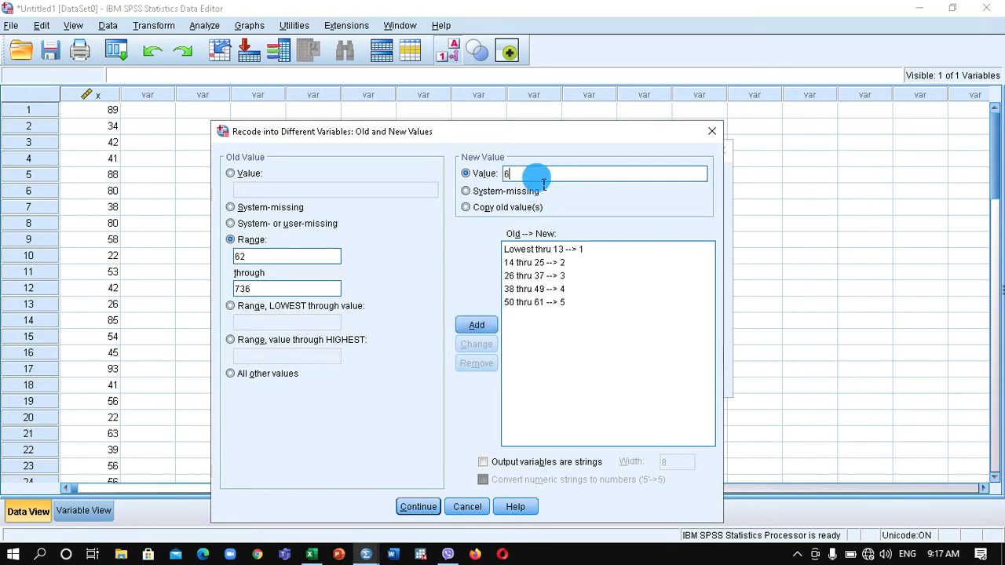
click(267, 289)
double_click(269, 291)
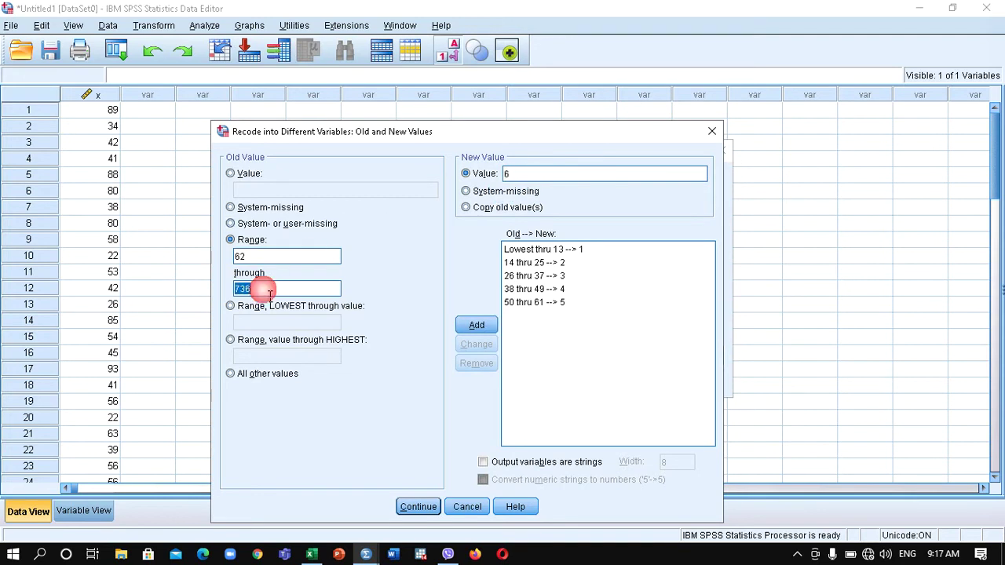
text(73)
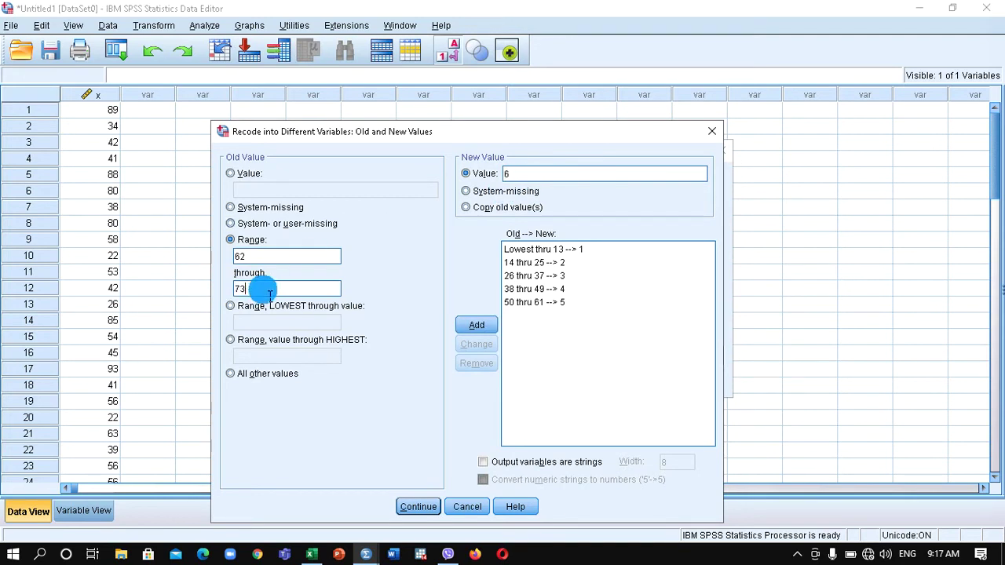
click(477, 324)
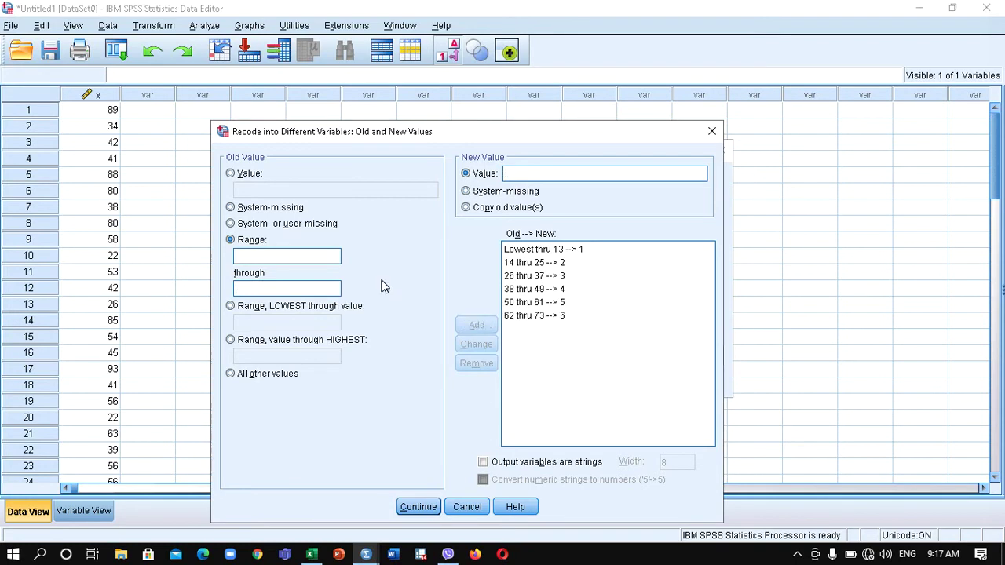
Add a recode rule that maps the range 74 through 85 to the new value 7
click(268, 259)
text(74)
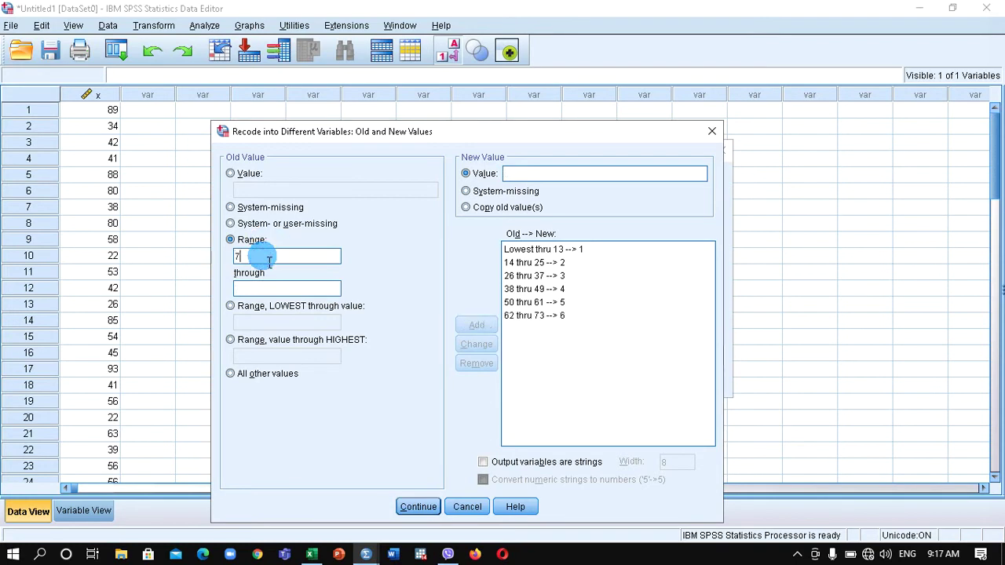
click(269, 288)
text(85)
click(520, 174)
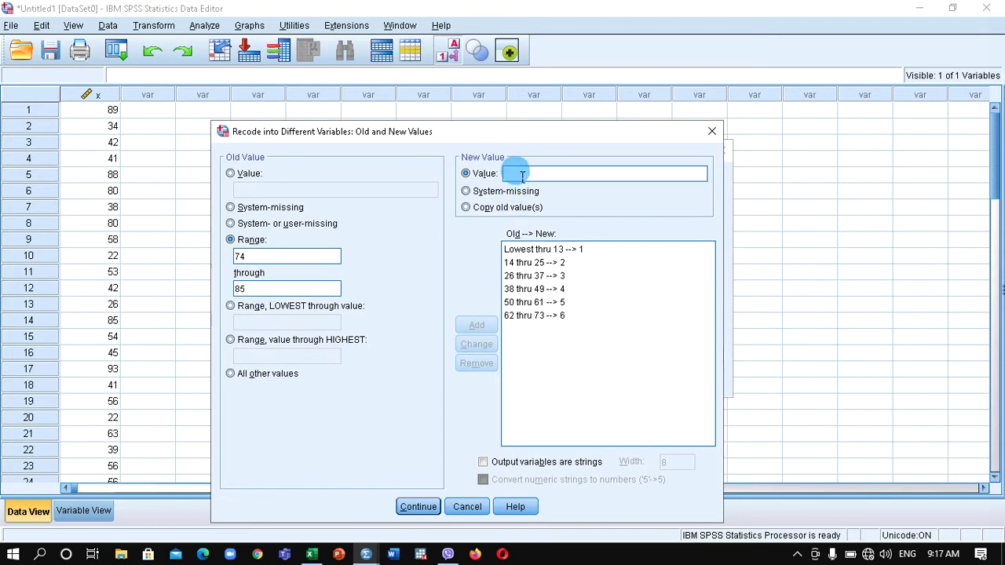
text(7)
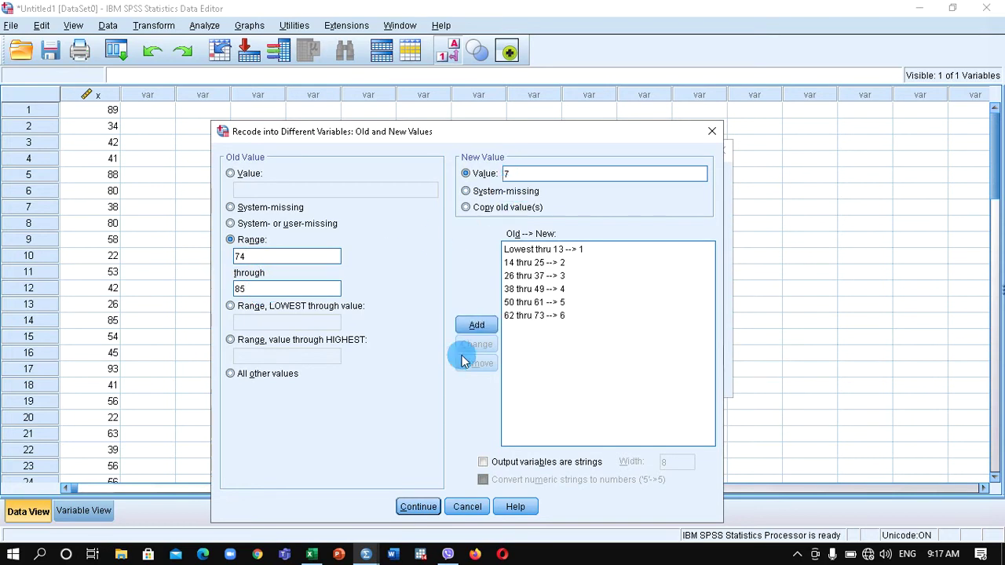
click(477, 325)
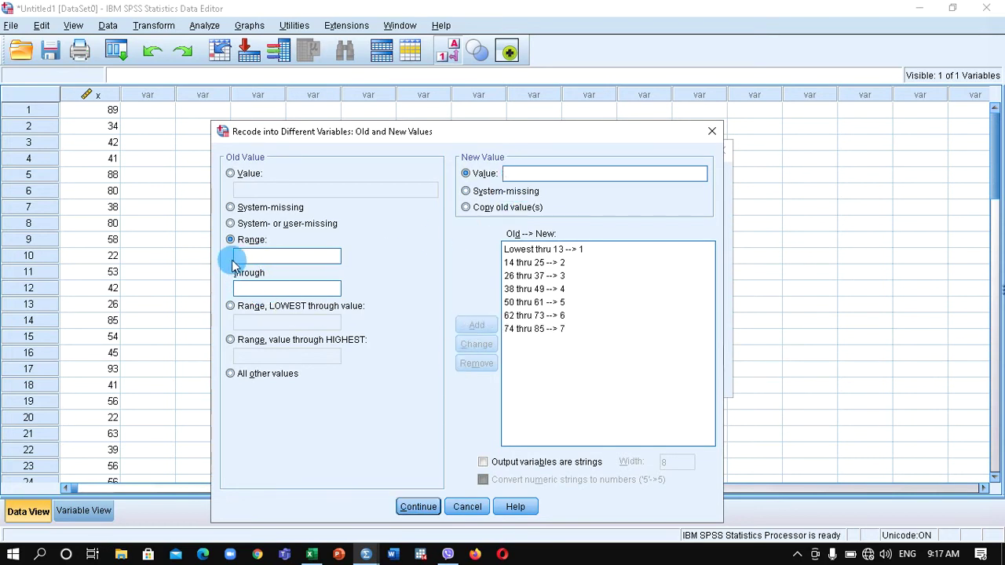
Add a recode rule that maps the range 86 through 97 to the new value 8
click(246, 259)
text(86)
click(241, 291)
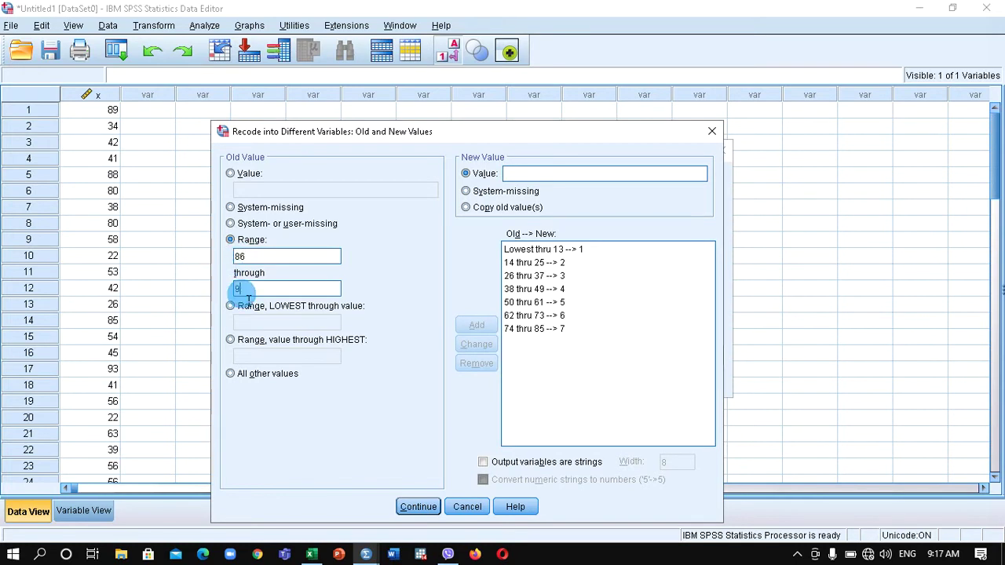
text(97)
click(580, 173)
text(8)
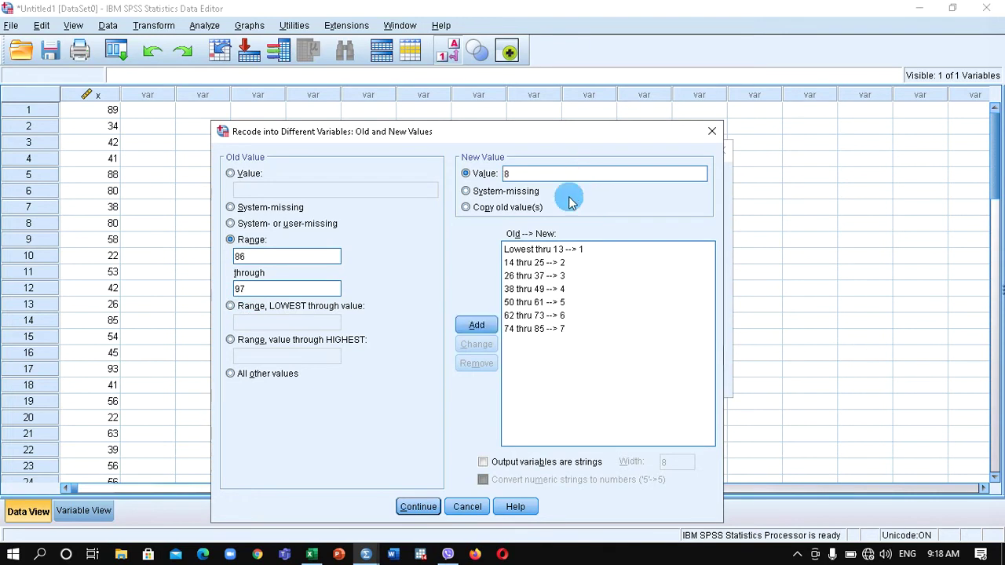
click(481, 325)
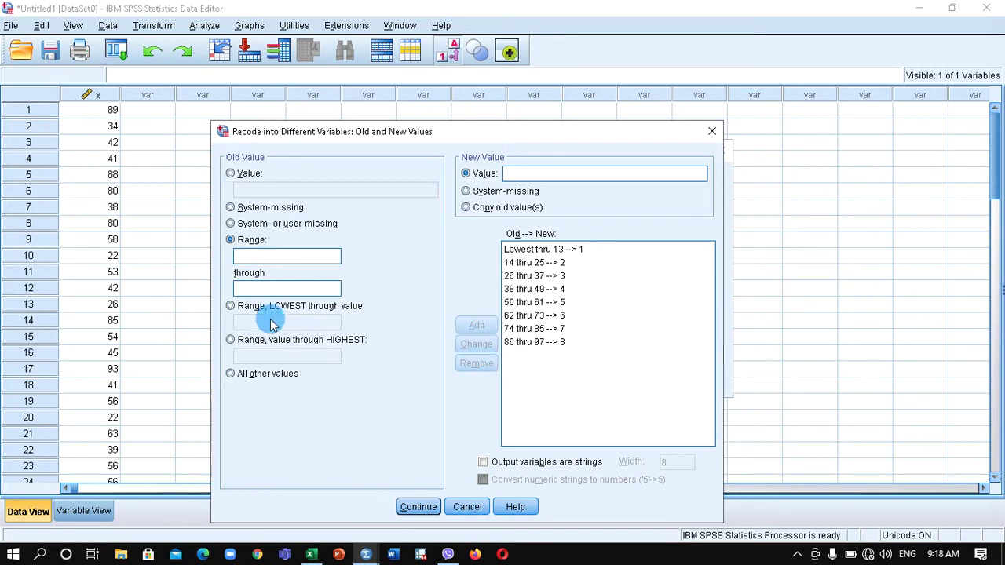
Add a recode rule that maps the range from 98 through the highest value to the new value 9
click(265, 344)
click(267, 358)
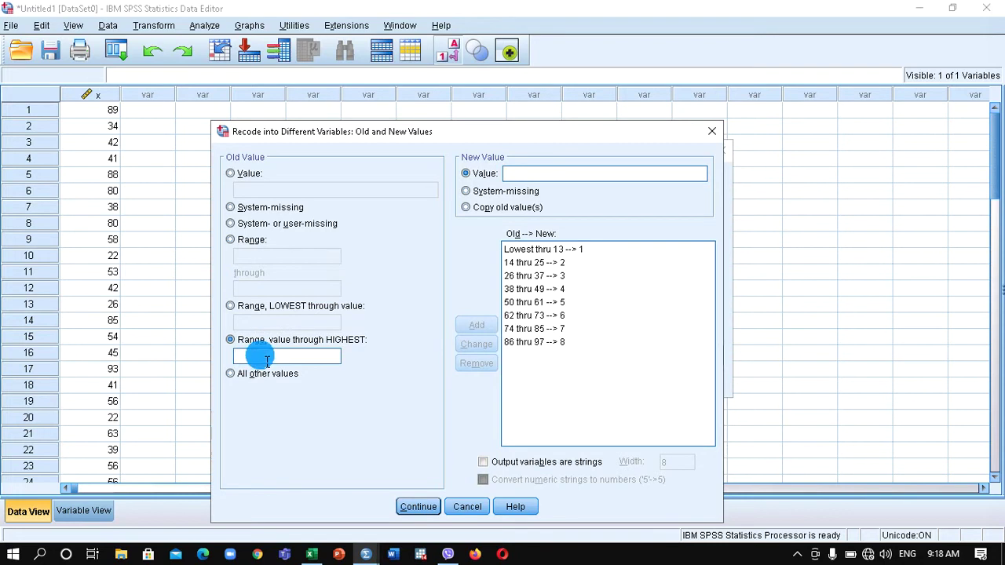
text(98)
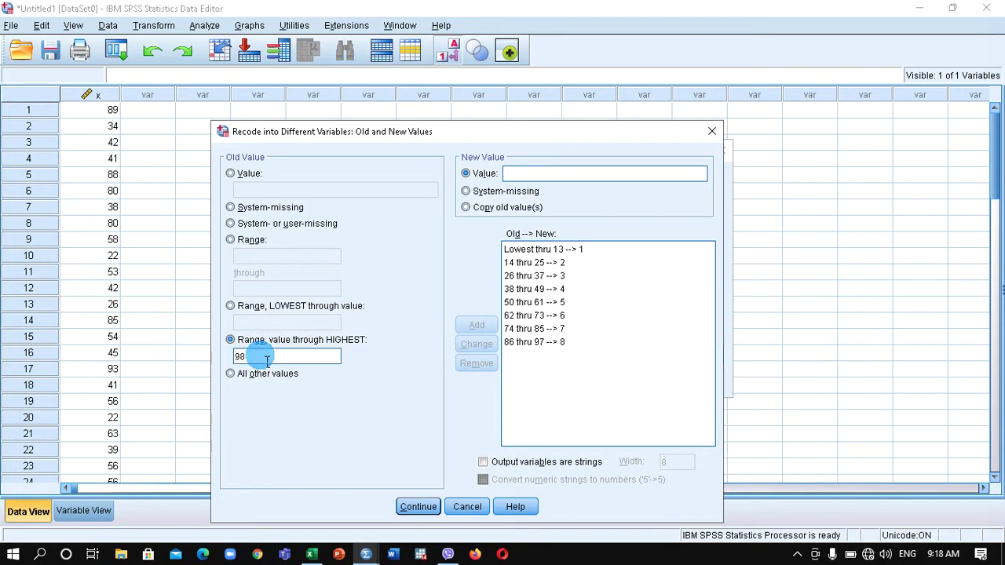
click(521, 173)
text(9)
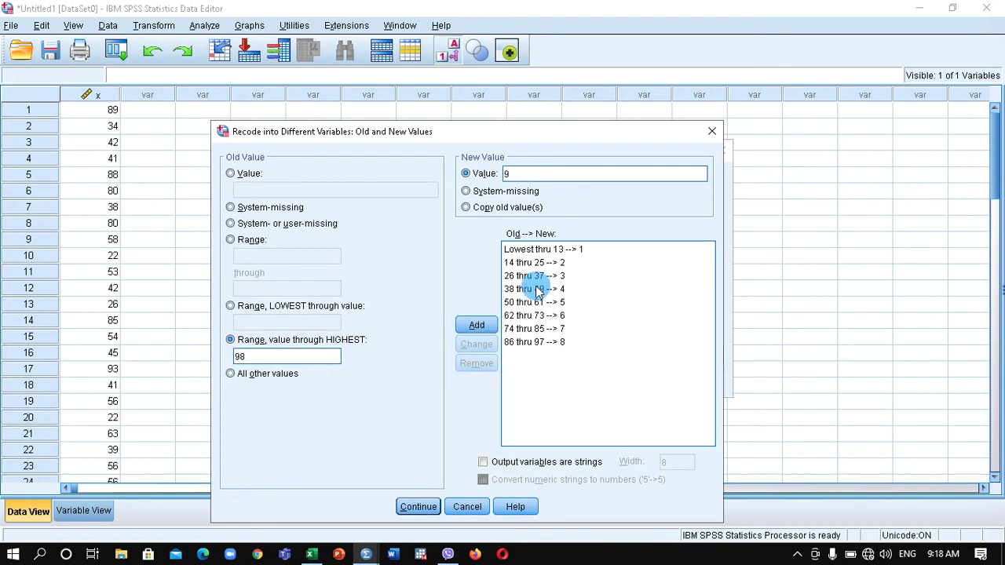
click(477, 326)
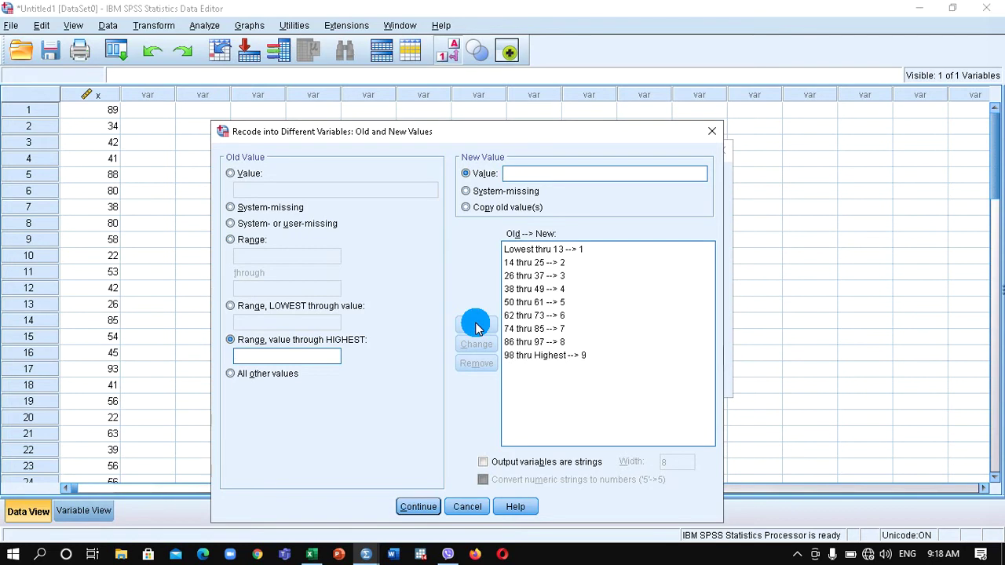
Accept the old and new value rules and paste the recode command into the Syntax Editor
click(416, 506)
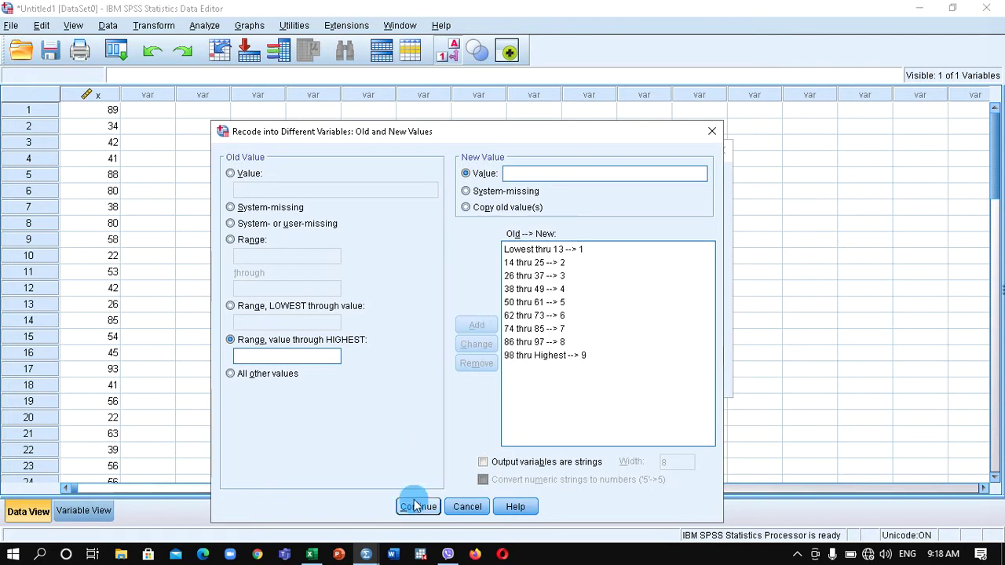
click(465, 386)
click(465, 386)
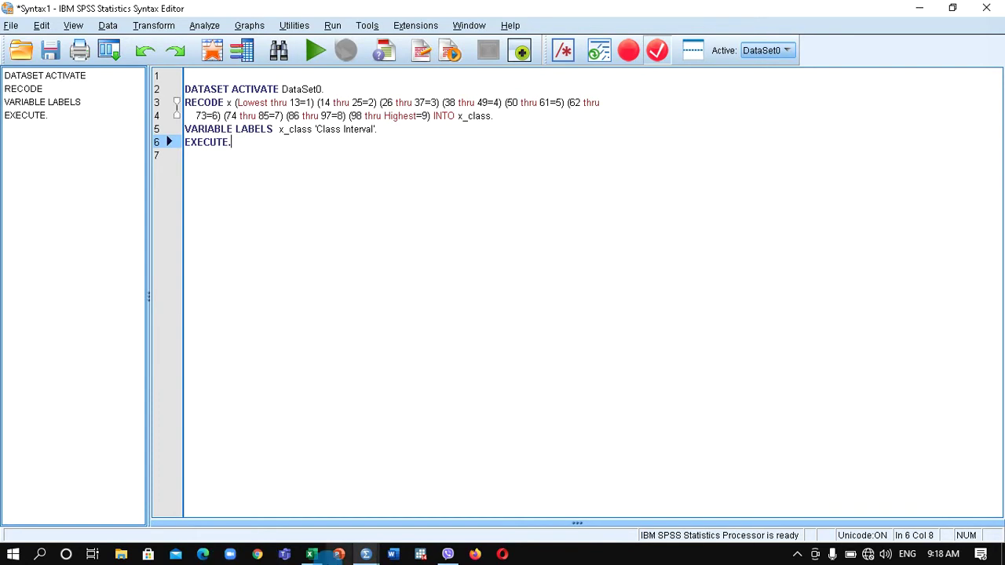
View the value label settings of variable x in the Data Editor's Variable View and close them without changes
mouse_move(366, 541)
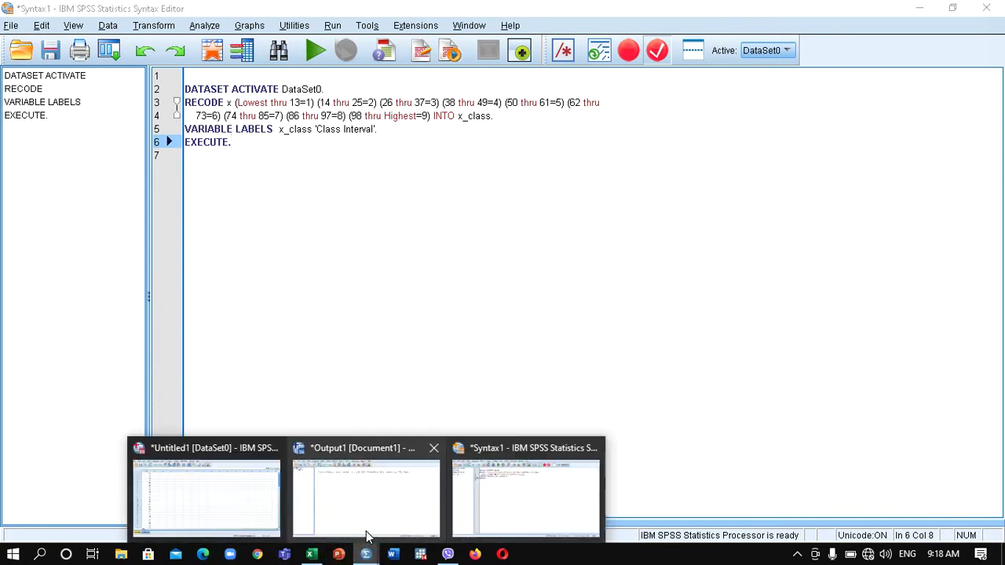
click(196, 506)
click(84, 512)
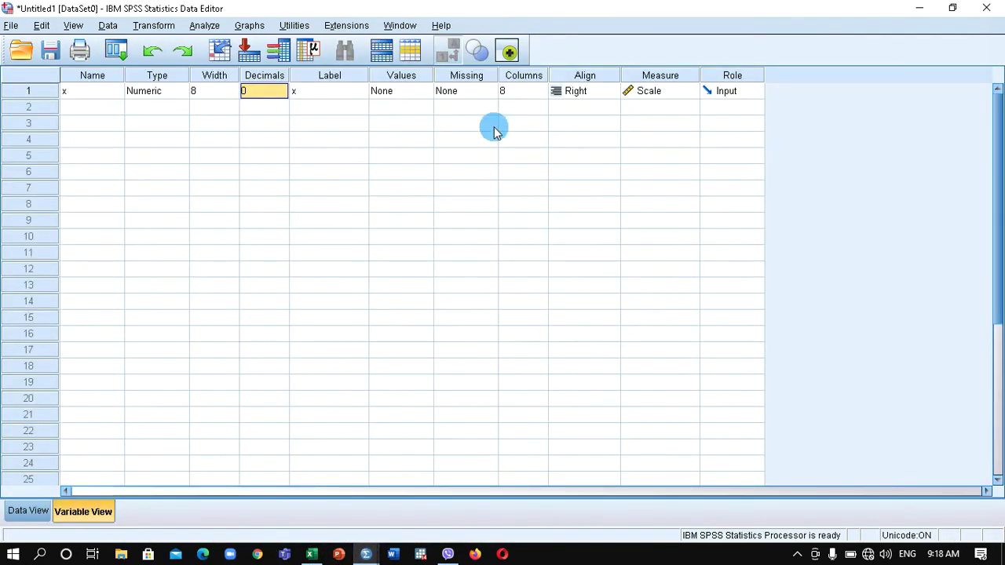
click(406, 94)
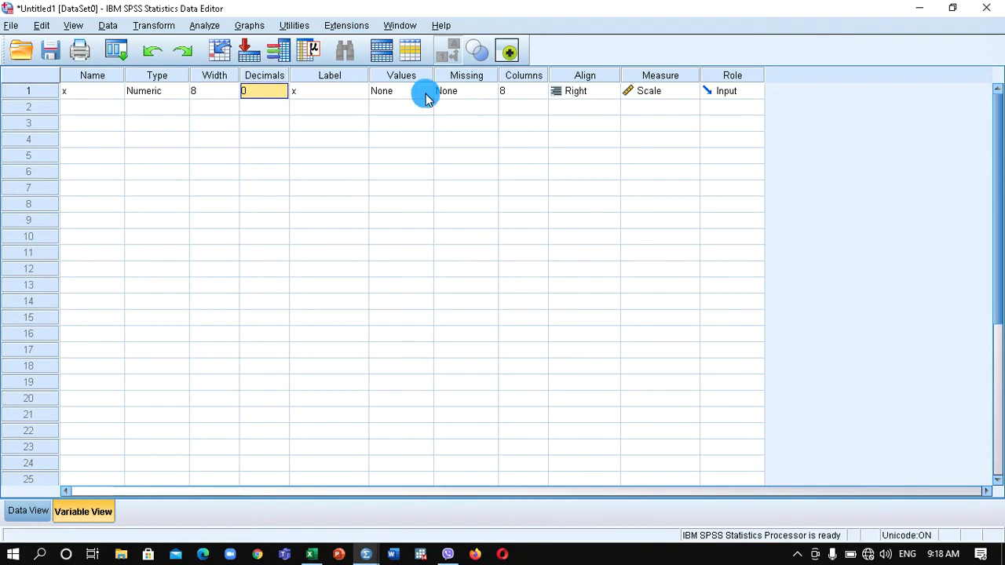
click(424, 92)
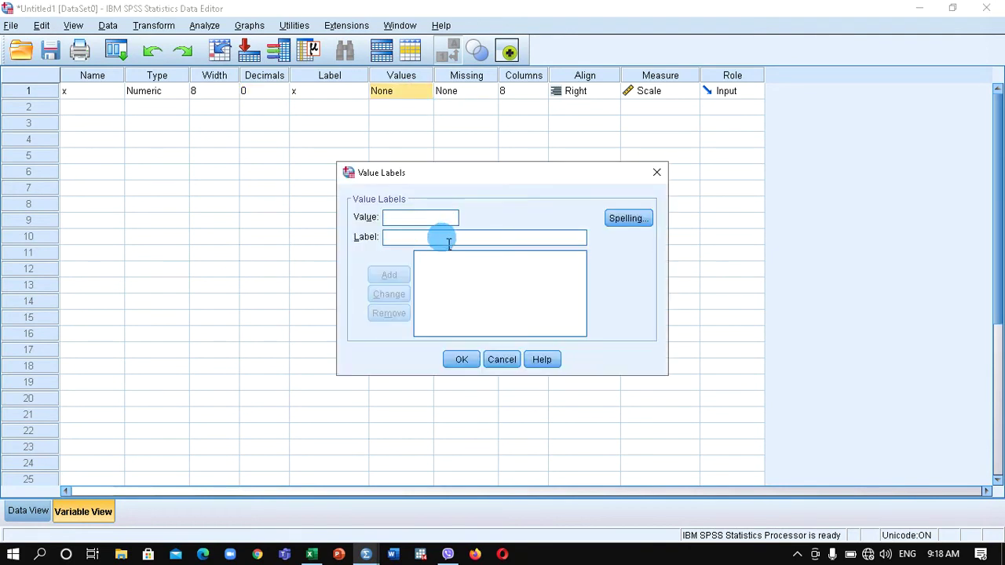
click(507, 365)
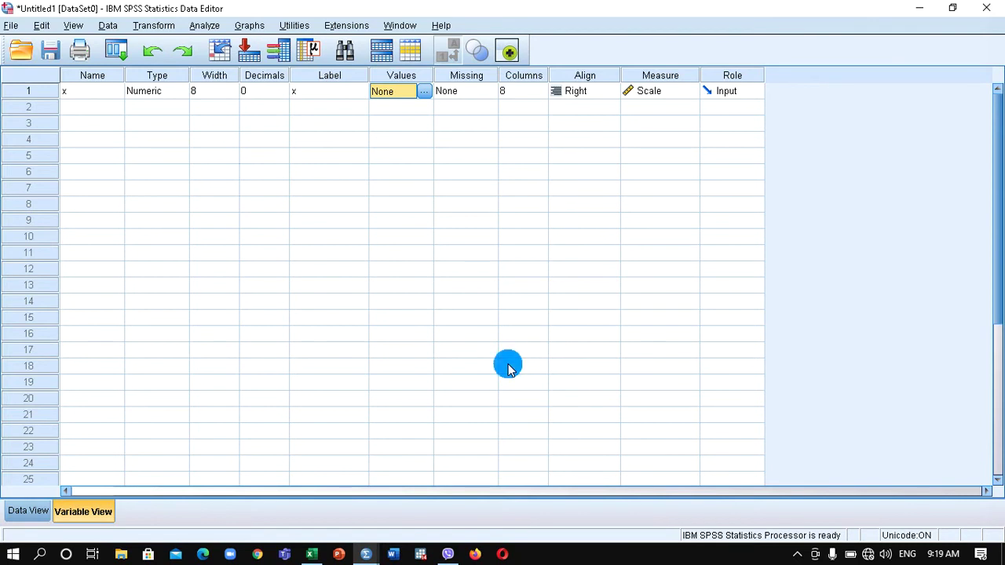
In the Syntax Editor, add a VALUE LABELS command for x_class between the VARIABLE LABELS and EXECUTE lines
click(368, 555)
click(579, 502)
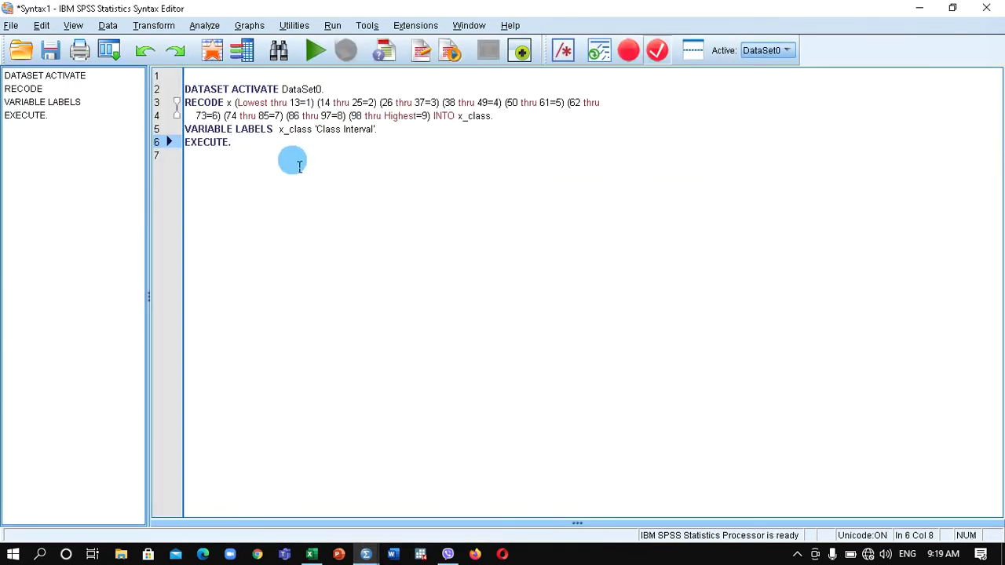
click(398, 135)
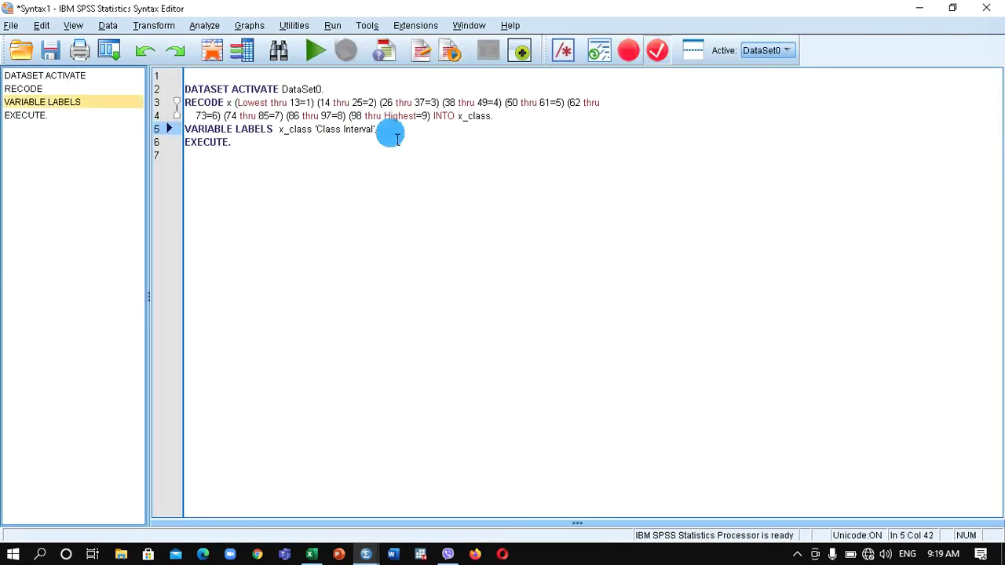
key(Return)
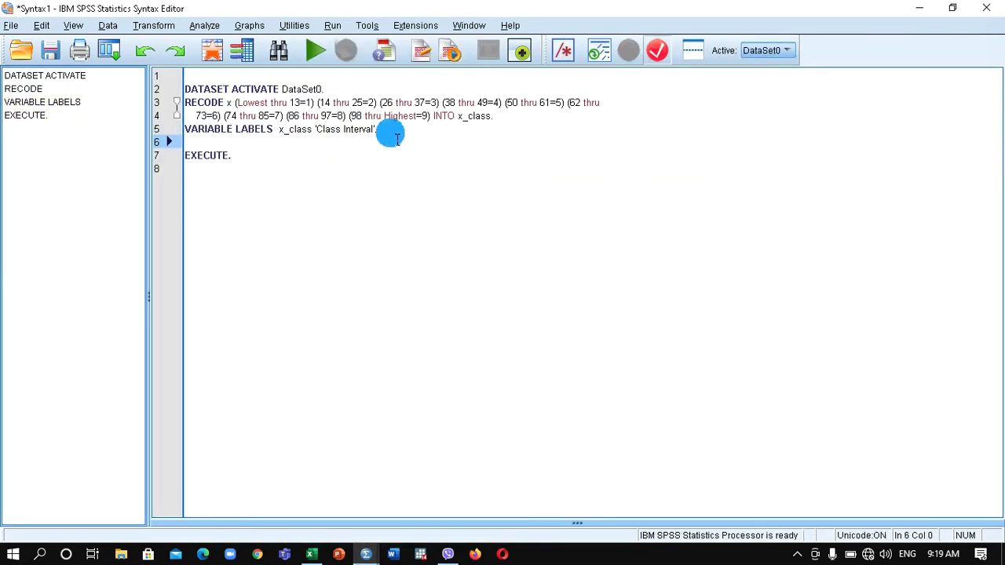
text(Val)
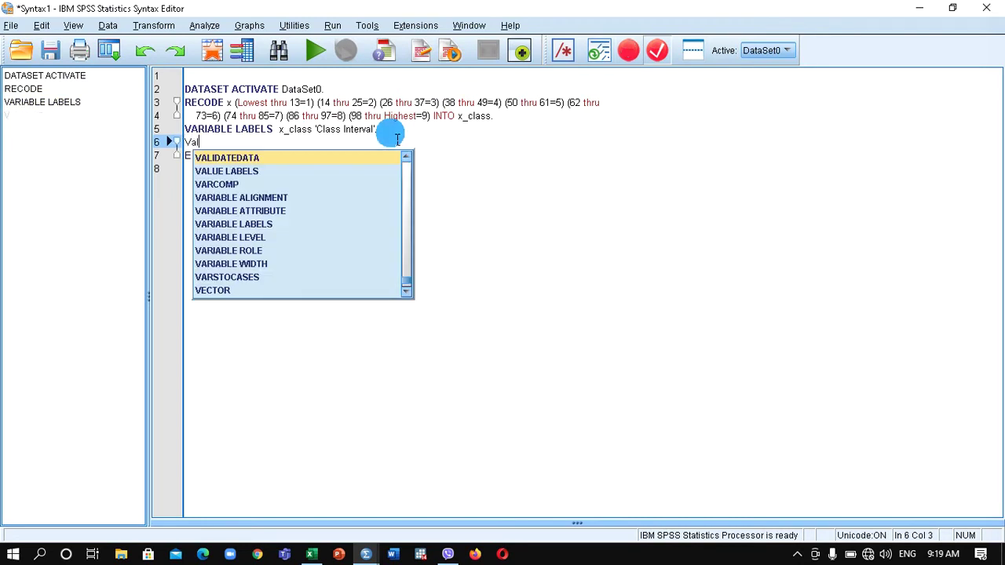
text(ue)
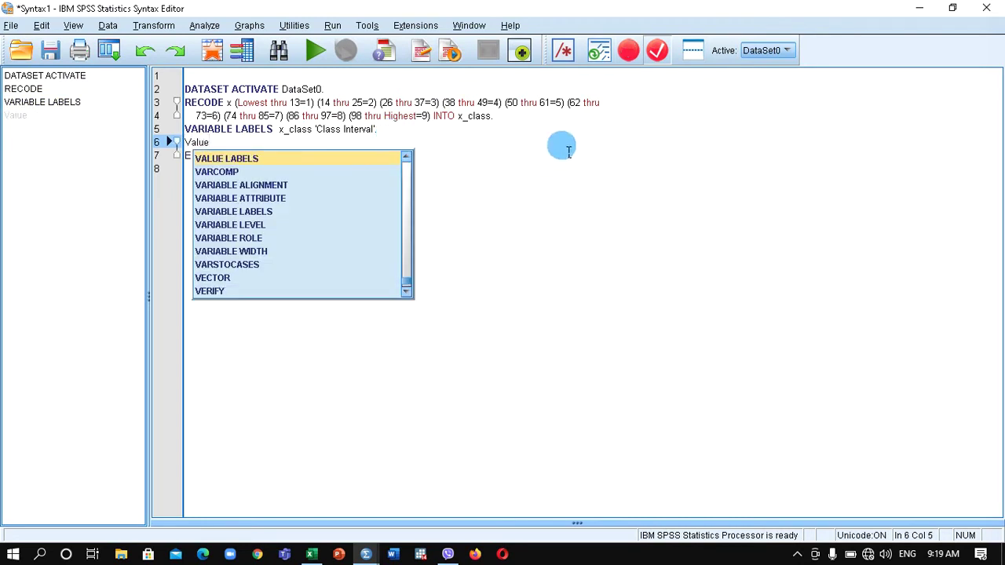
double_click(227, 159)
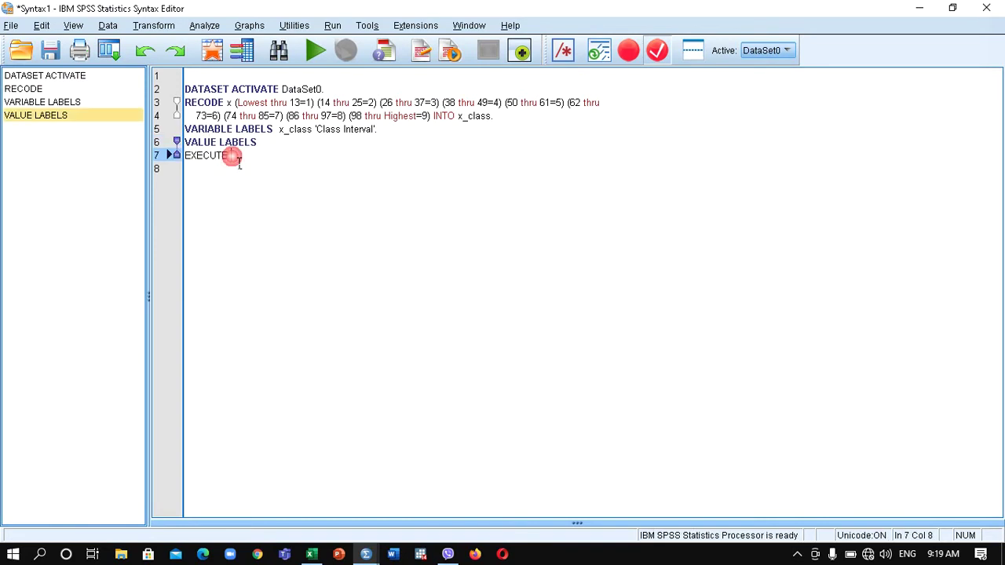
click(277, 149)
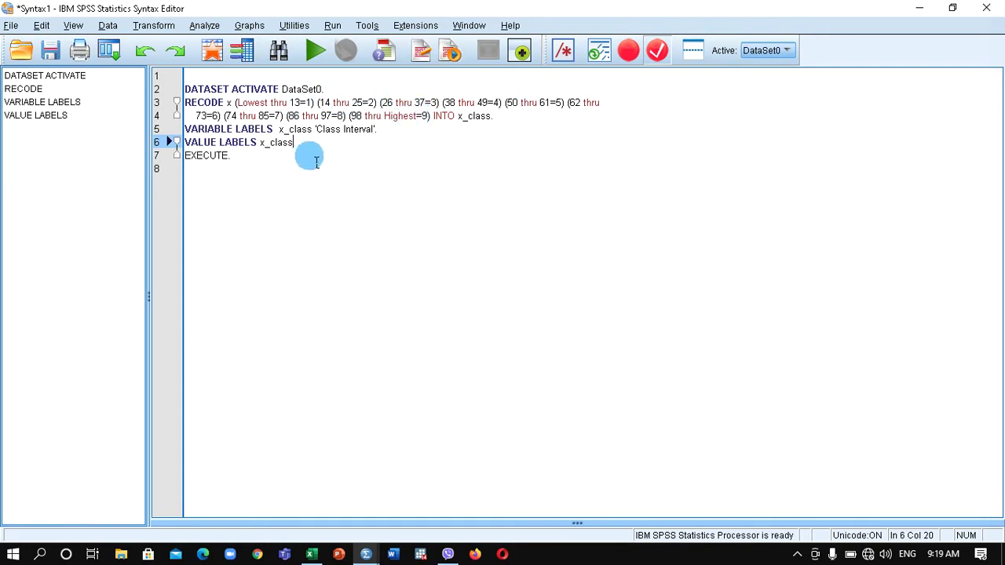
Add a line under the VALUE LABELS command that labels value 1 as "Below 13"
key(Return)
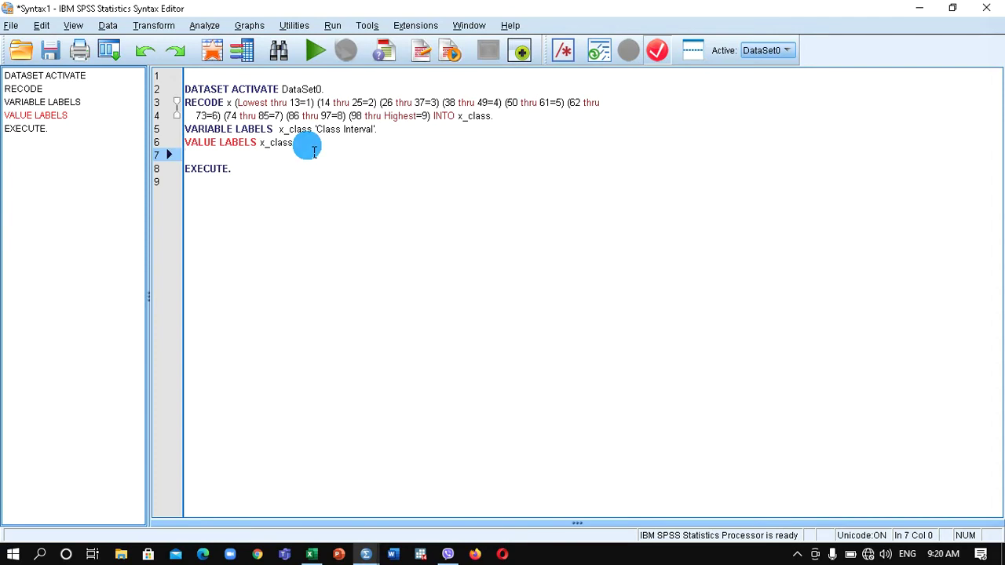
text(0)
key(BackSpace)
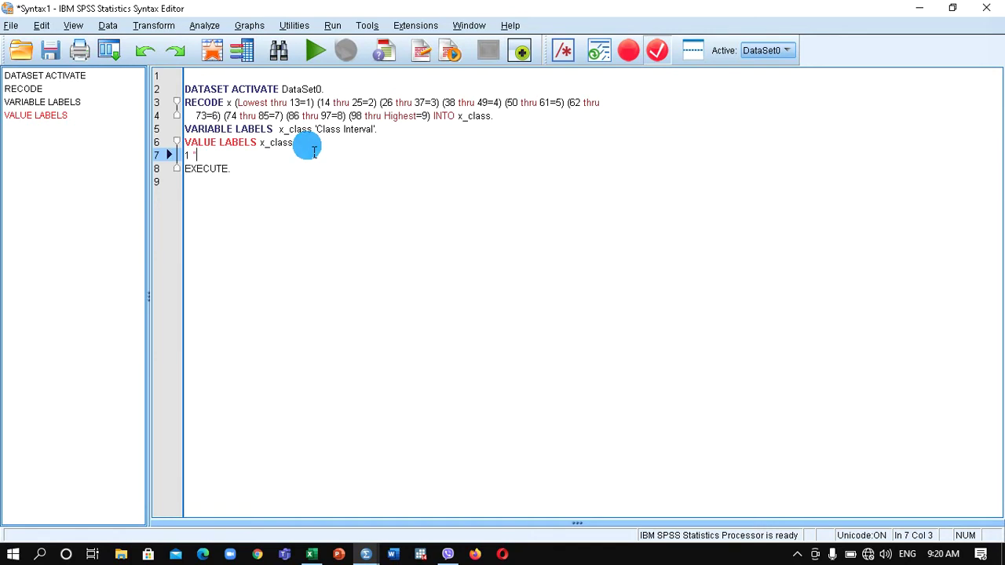
text(low 13)
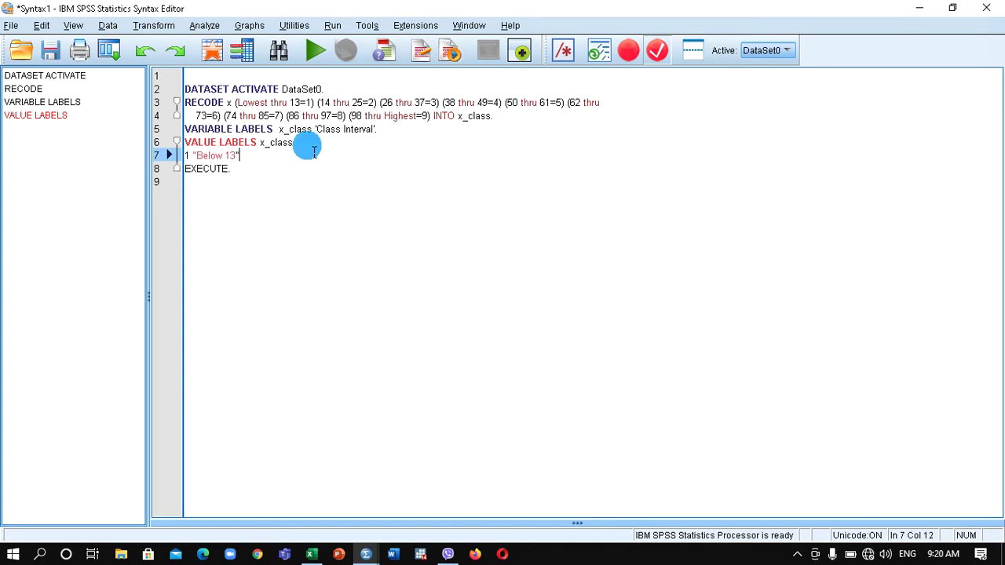
text(")
key(Return)
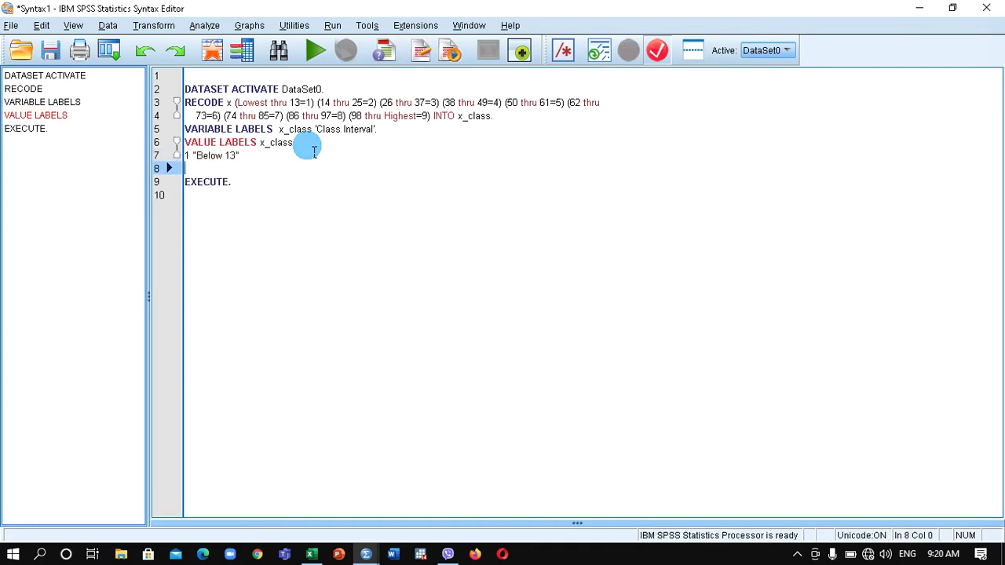
Add a line to the VALUE LABELS command that labels value 2 as "14-25"
text(2)
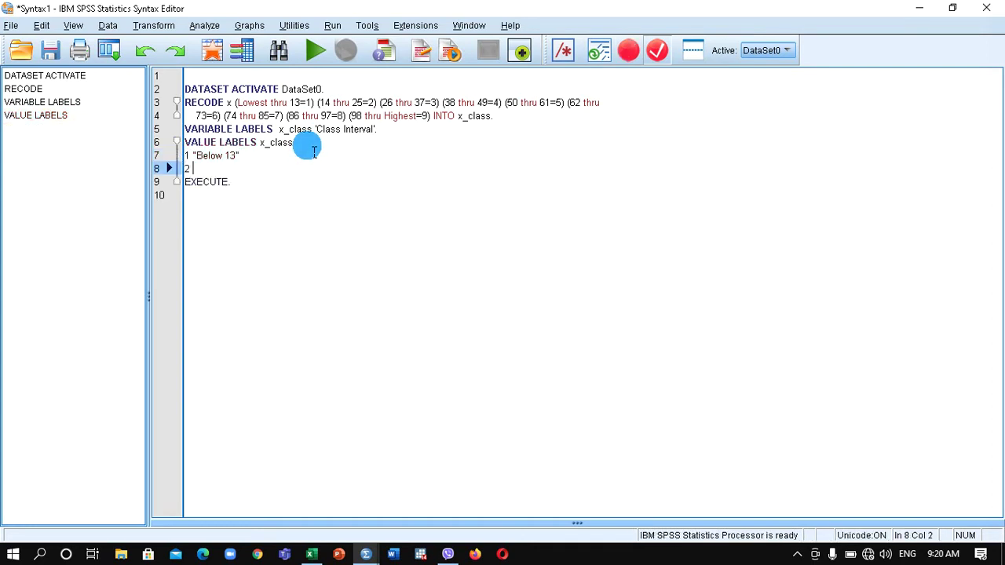
text( "14)
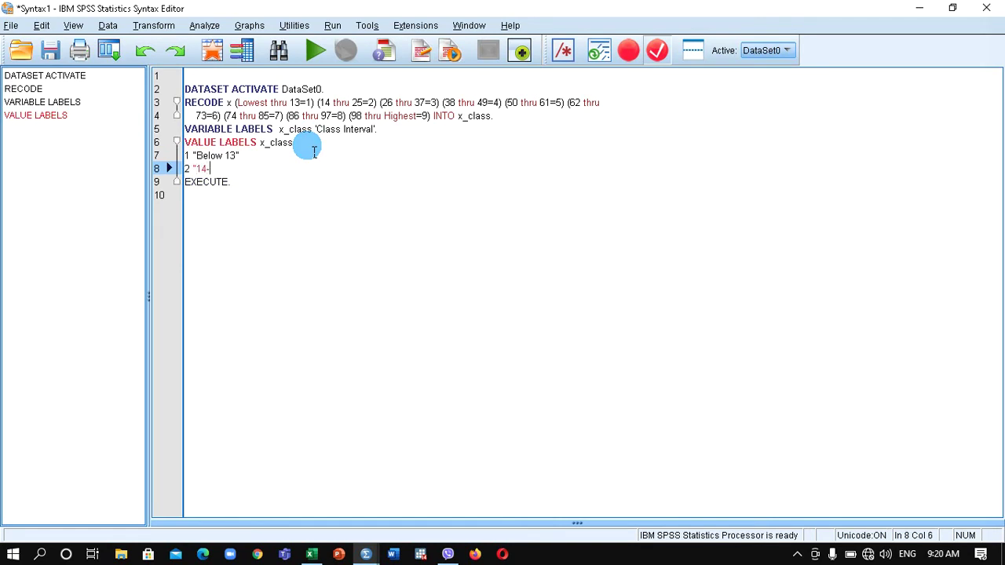
text(-25)
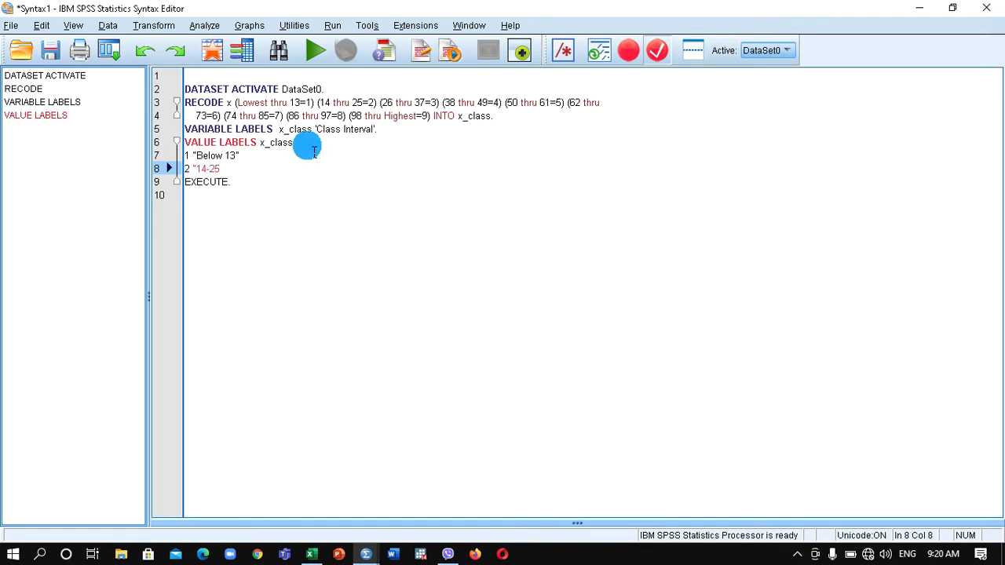
text(")
key(Return)
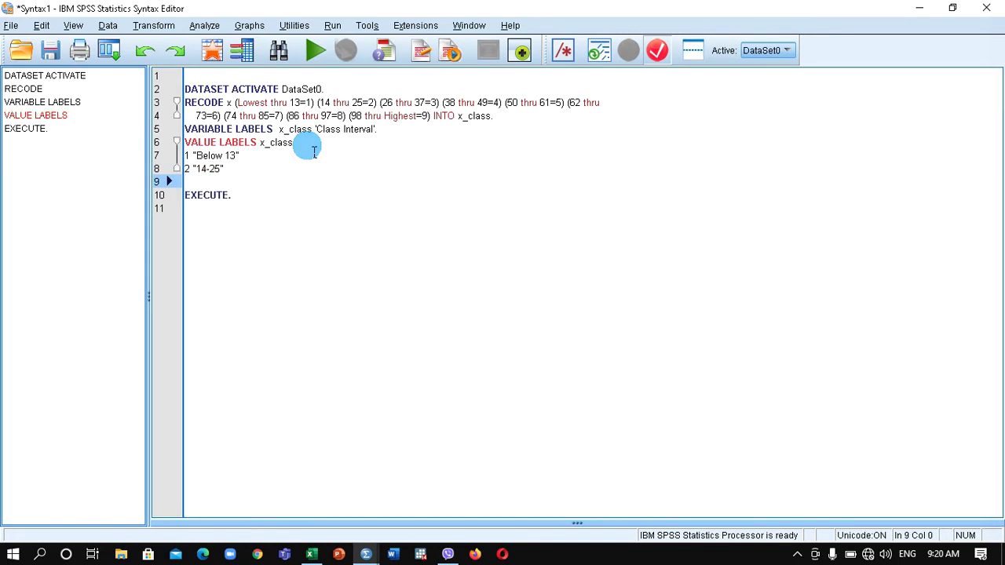
Add value label lines that label 3 as "26-37" and 4 as "38-49"
text(3)
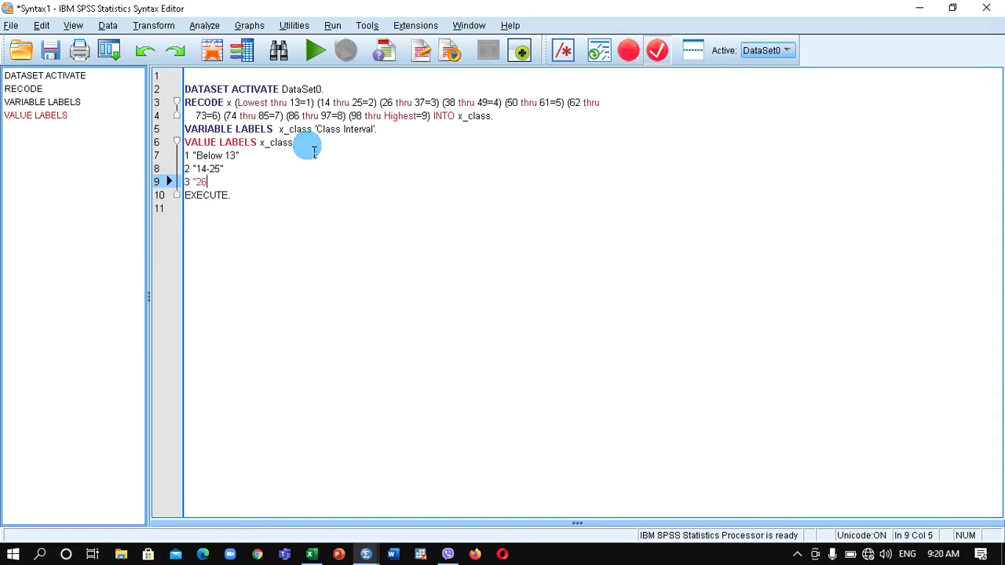
text("26-37")
key(Return)
text(4)
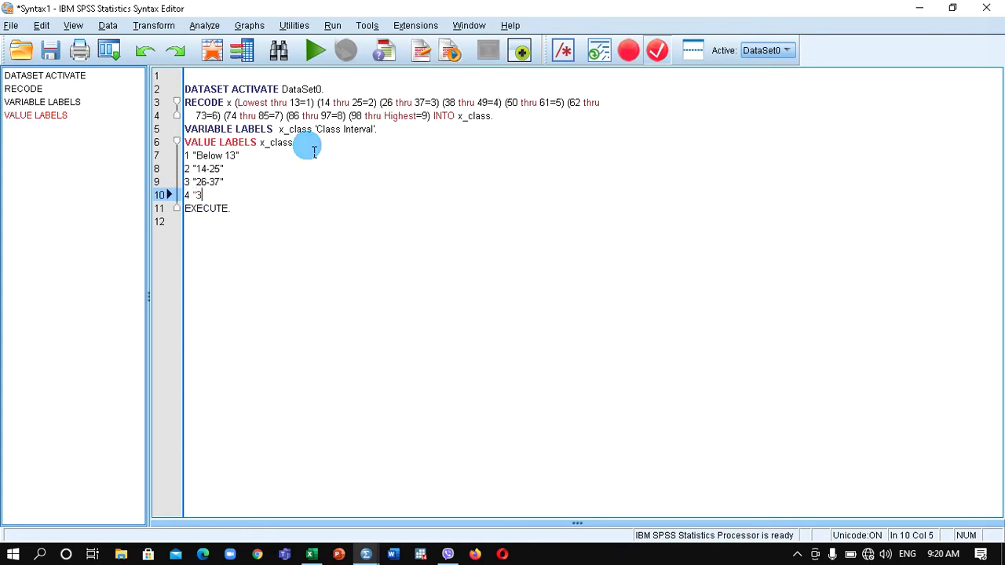
text("38-49")
key(Return)
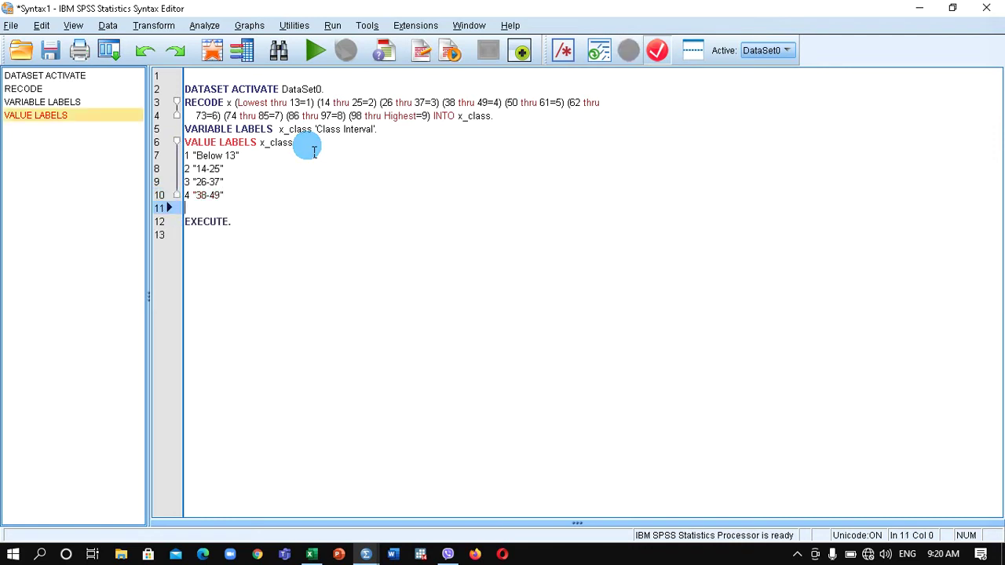
Add value label lines that label 5 as "50-61" and 6 as "62-73"
text(5)
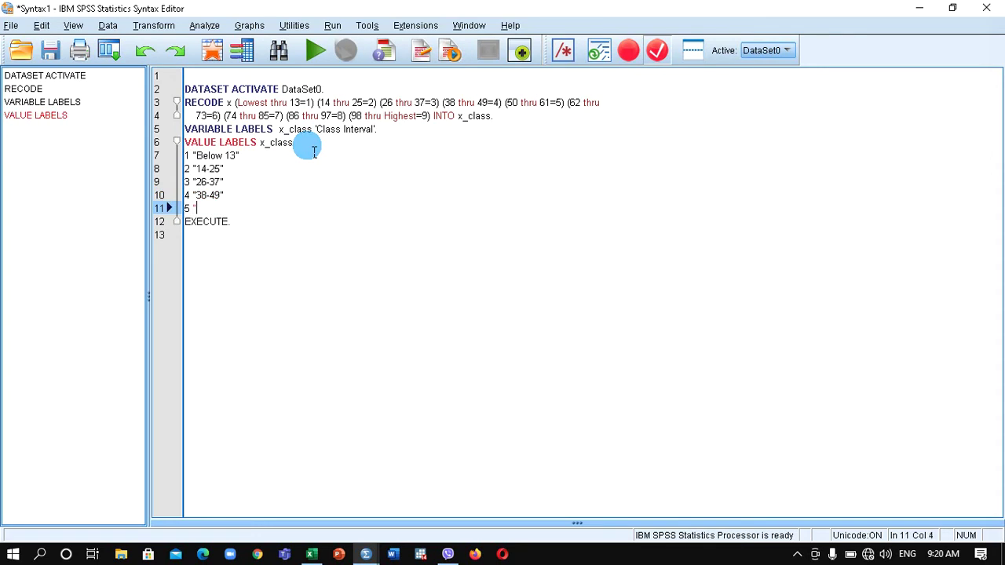
text("50-61")
key(Return)
text(6)
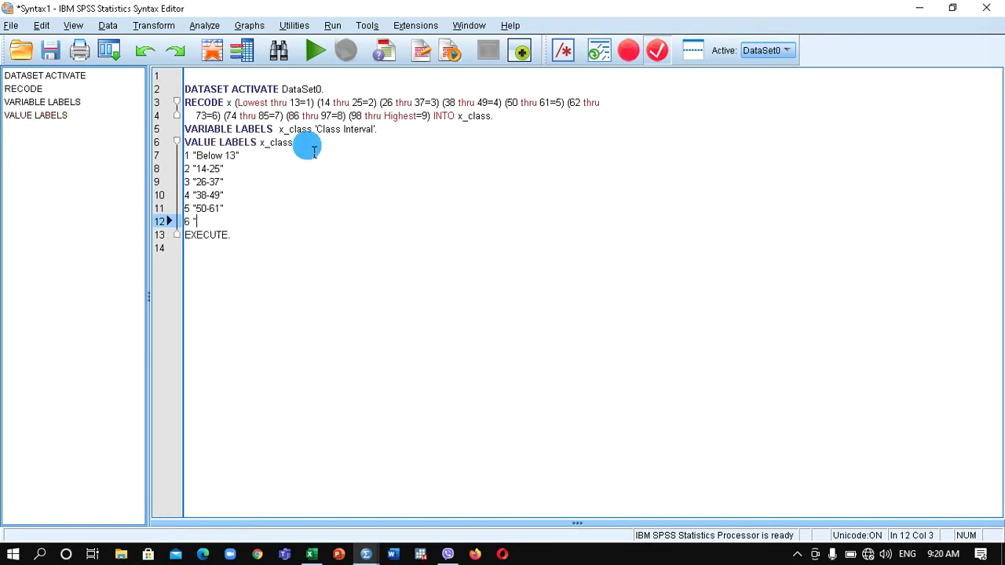
text( "62-73")
key(Return)
Add value label lines that label 7 as "74-85" and 8 as "86-97"
text(7")
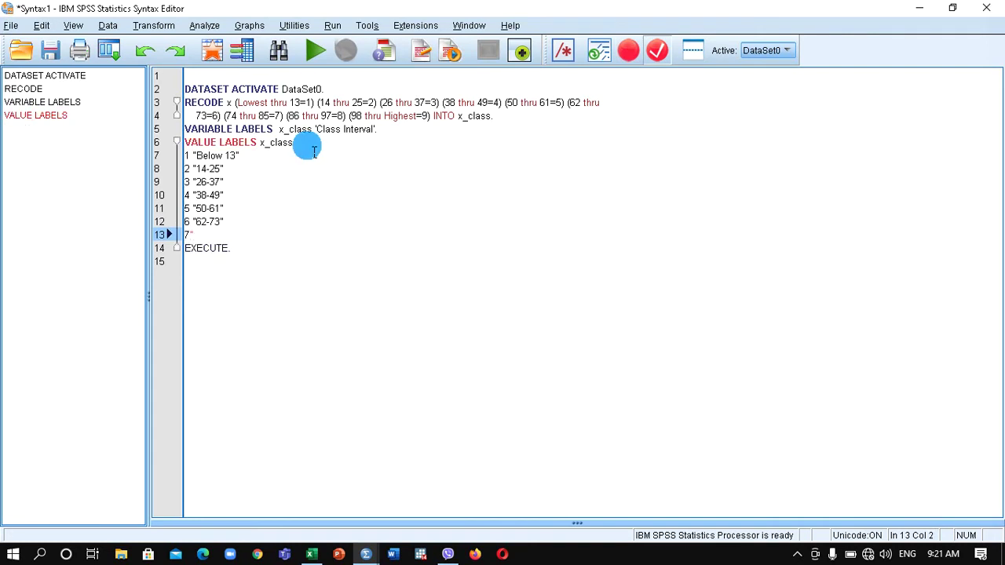
key(BackSpace)
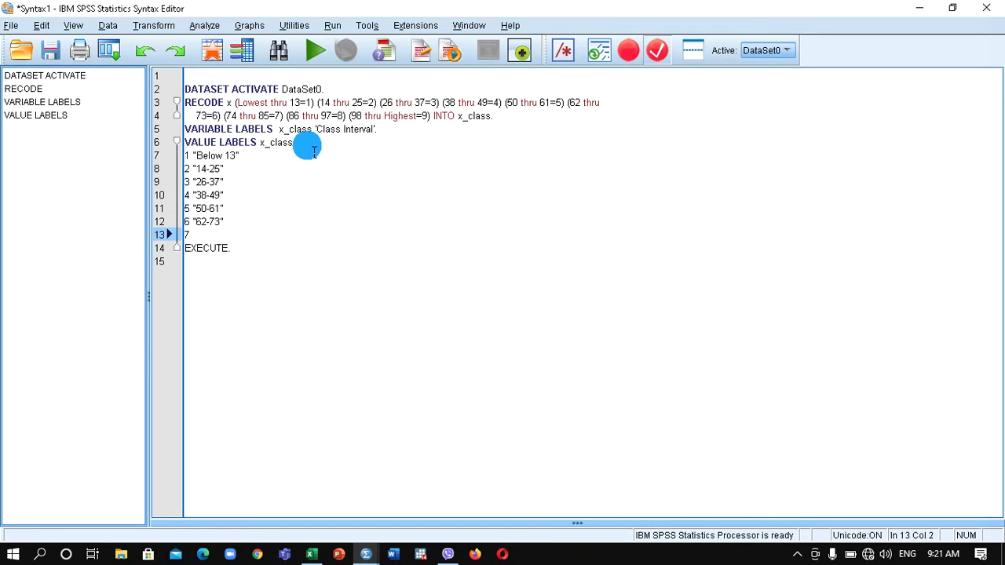
text("74-85")
key(Return)
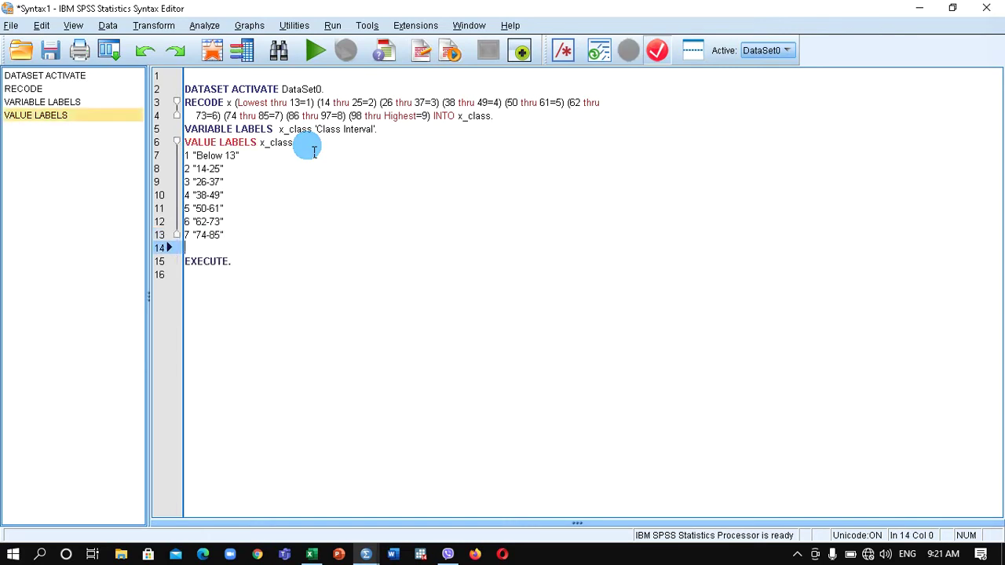
text(8 ")
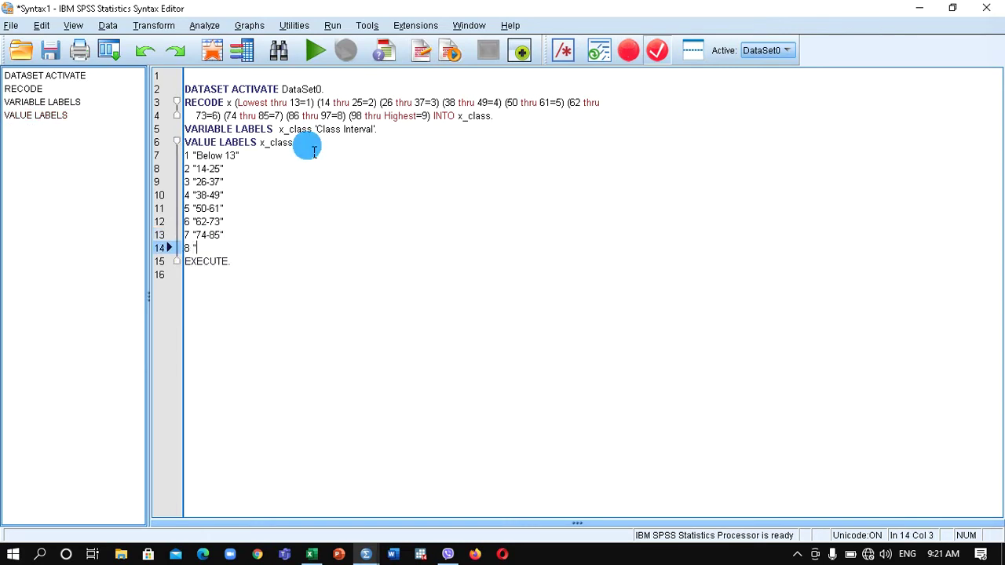
text(86-97")
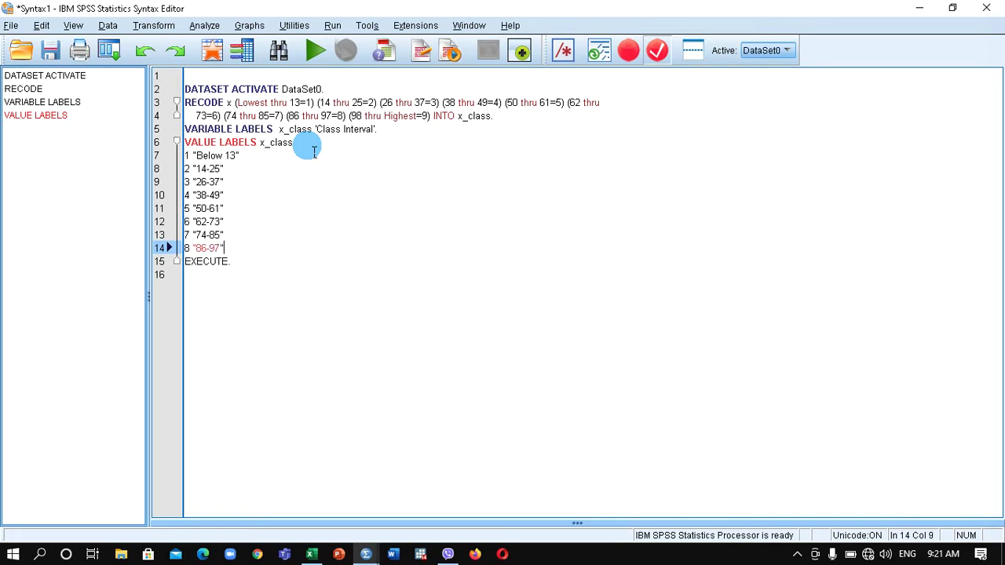
key(Return)
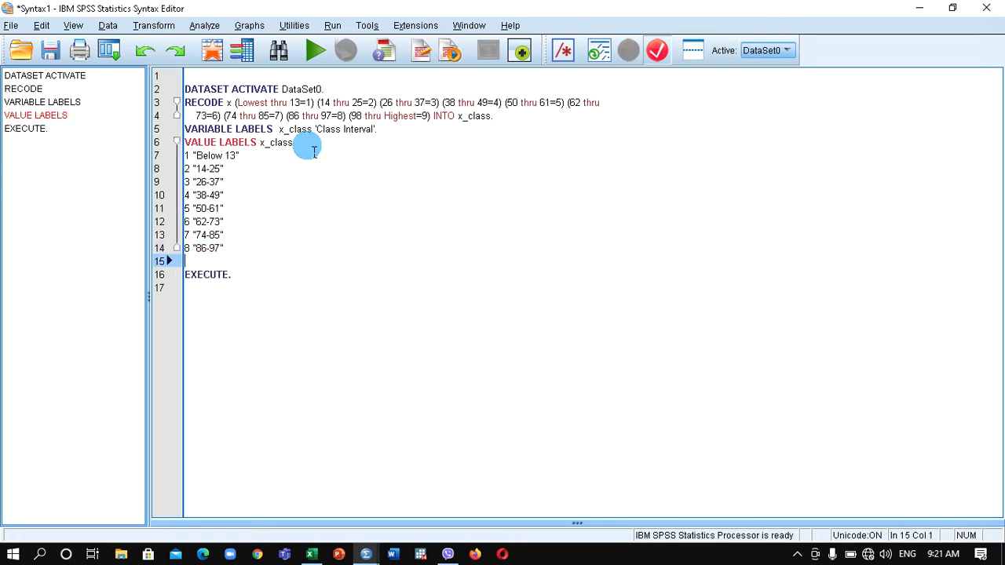
Add a line that labels value 9 as "Above 98" and end the VALUE LABELS command with a period
text(9 "Above )
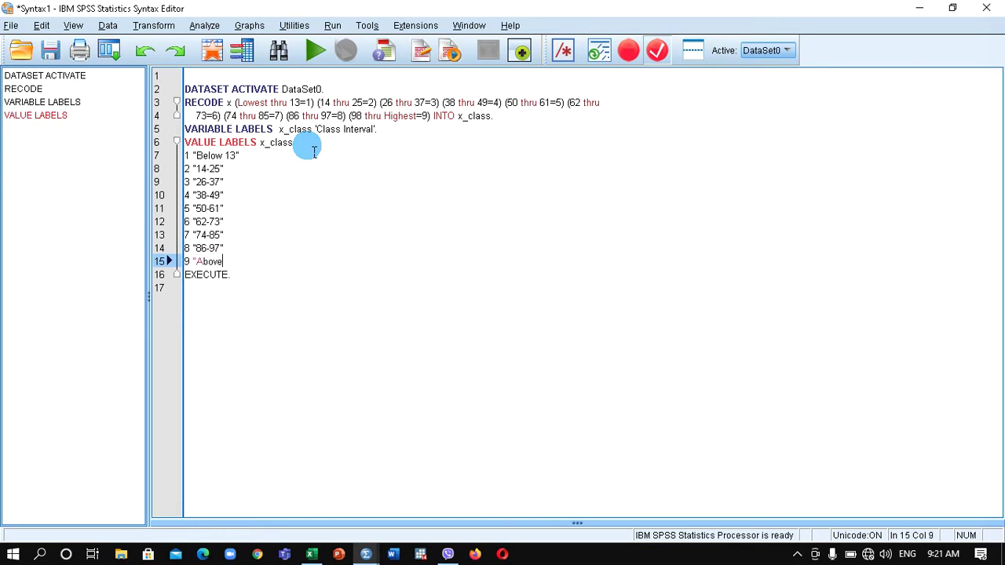
text(98")
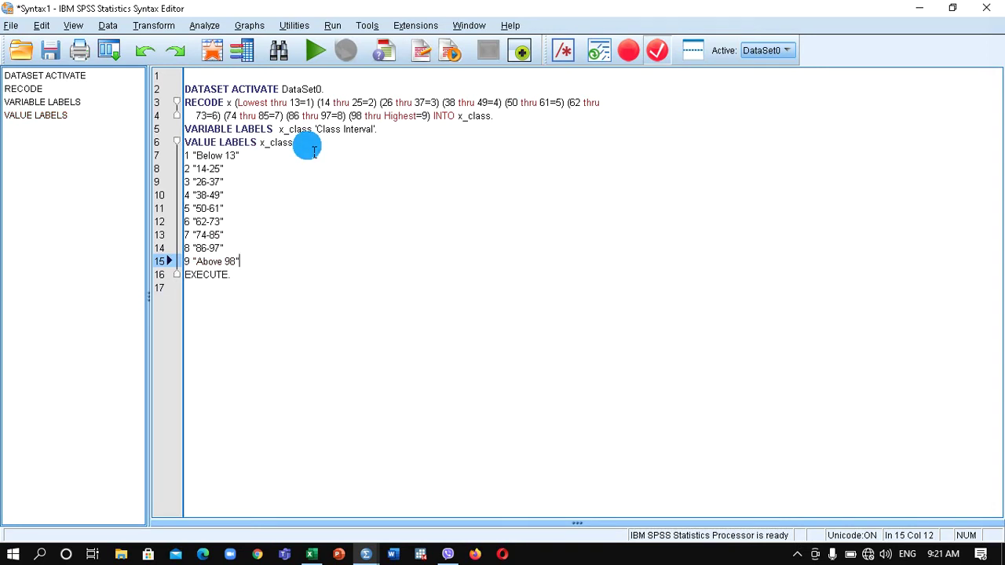
text(.)
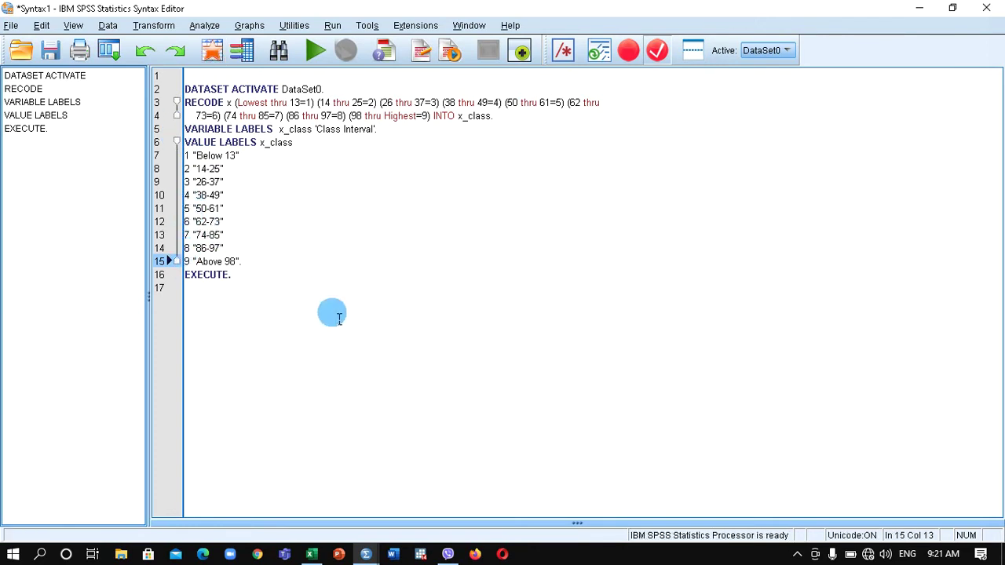
Run the whole syntax, from the dataset activation through the EXECUTE command
drag(243, 288, 141, 56)
click(312, 50)
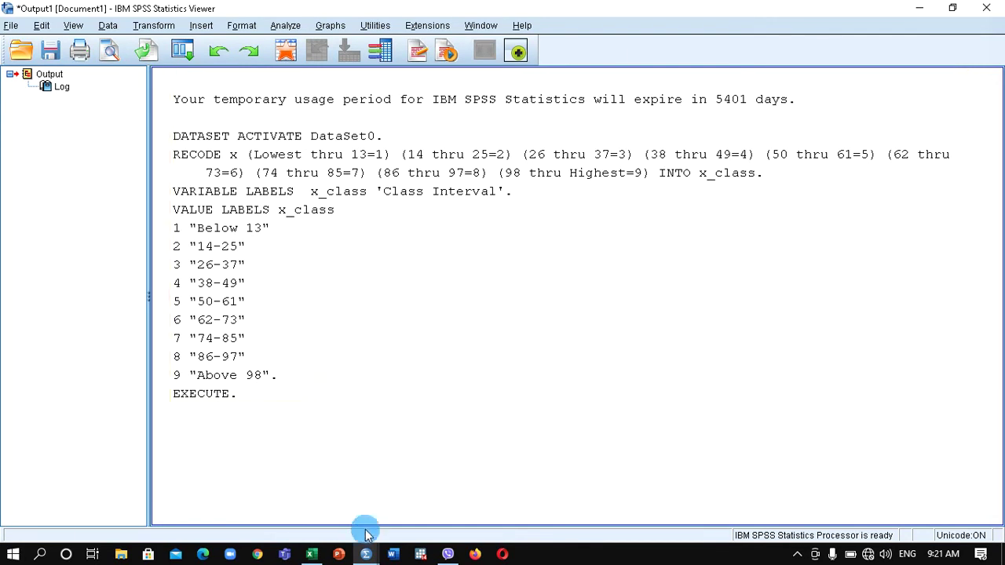
Check the value labels assigned to x_class in the dataset's variable definitions and view the labelled values in the data
mouse_move(367, 558)
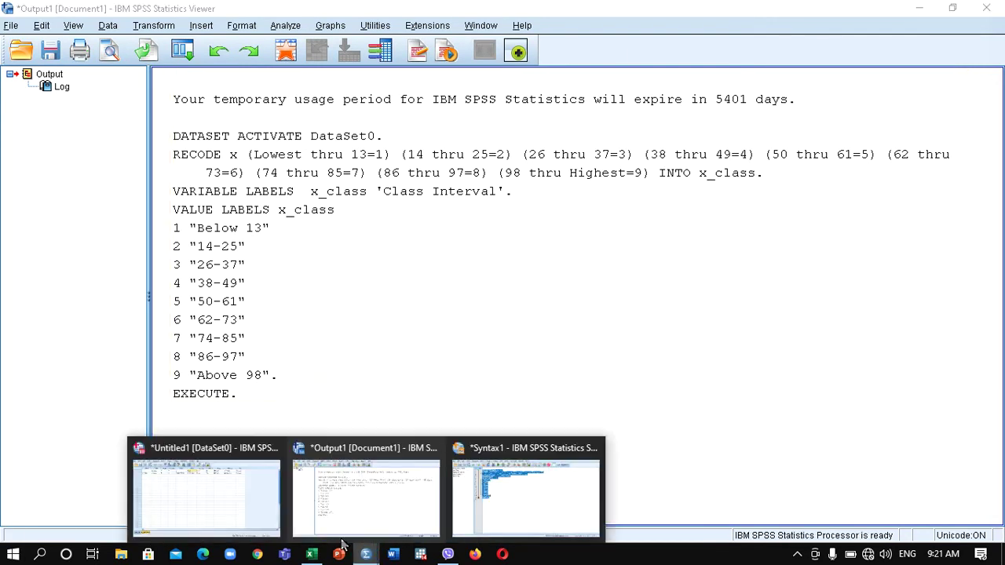
click(214, 500)
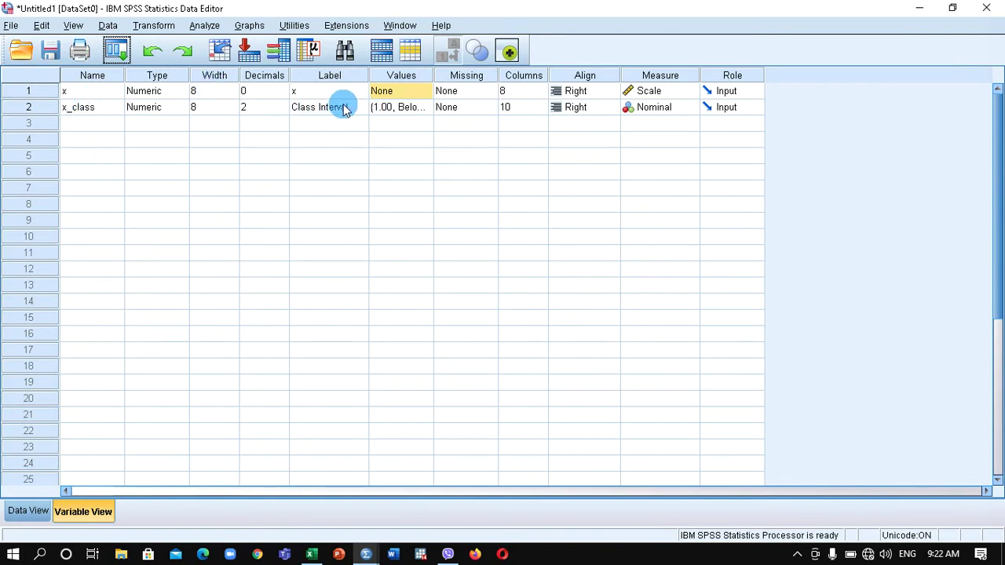
click(429, 109)
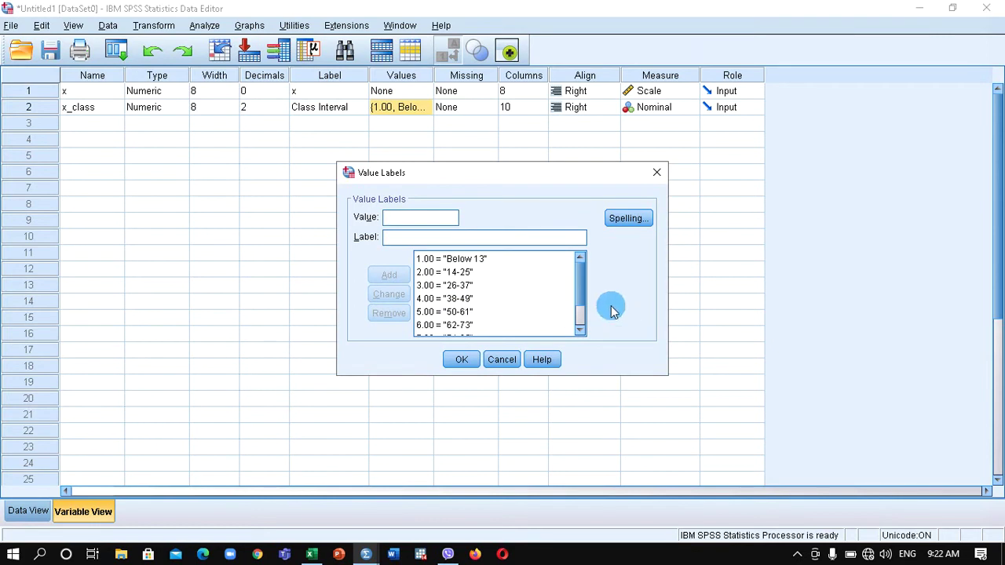
drag(580, 283, 552, 223)
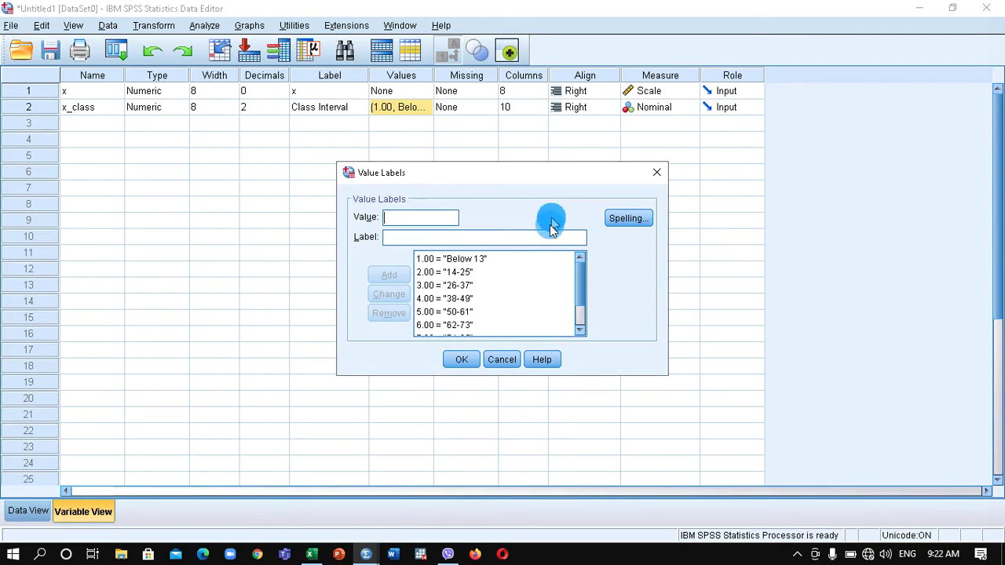
click(462, 362)
click(11, 517)
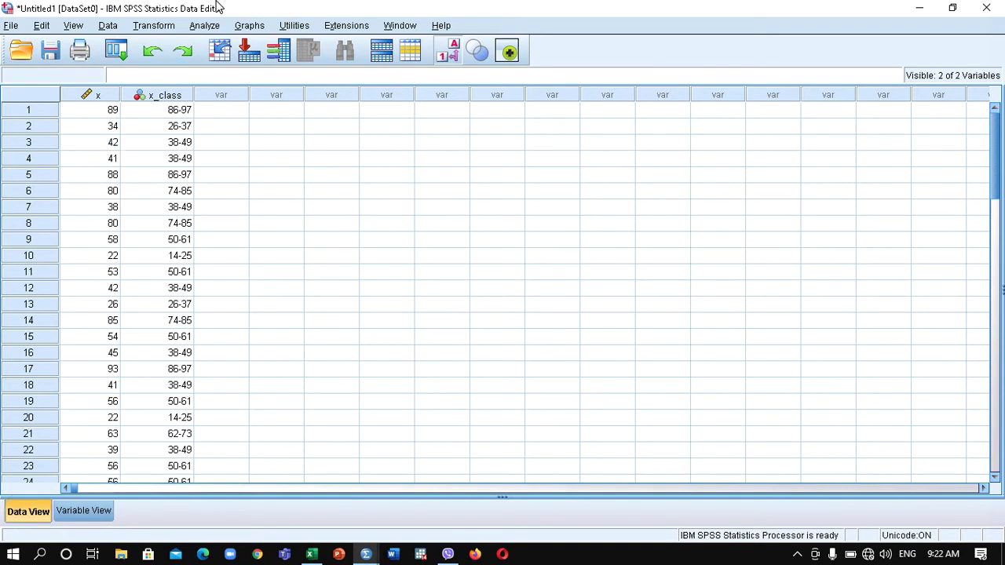
Set up a Frequencies analysis of Class Interval [x_class] with frequency tables and paste it as syntax
click(206, 29)
mouse_move(271, 62)
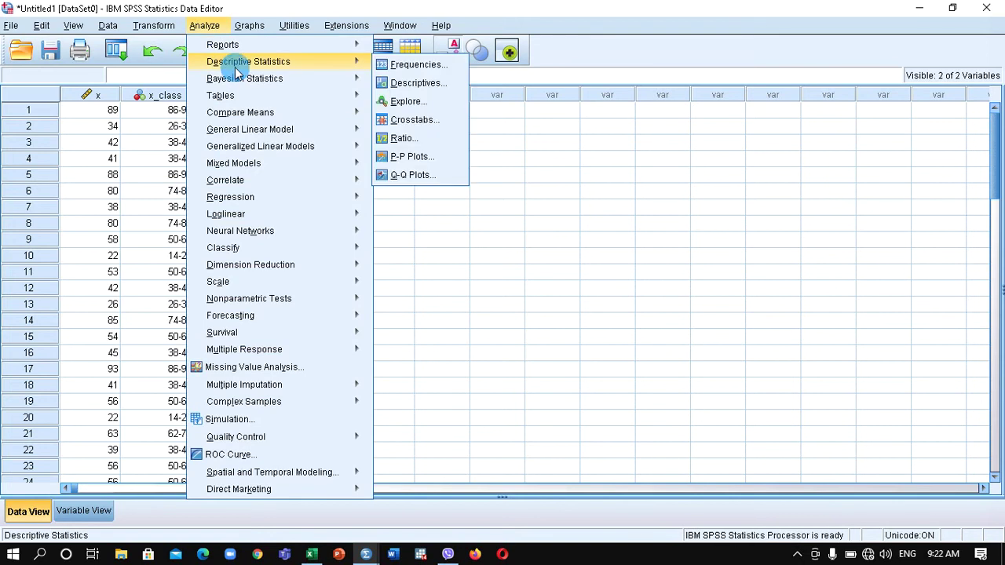
click(396, 64)
click(395, 240)
click(392, 166)
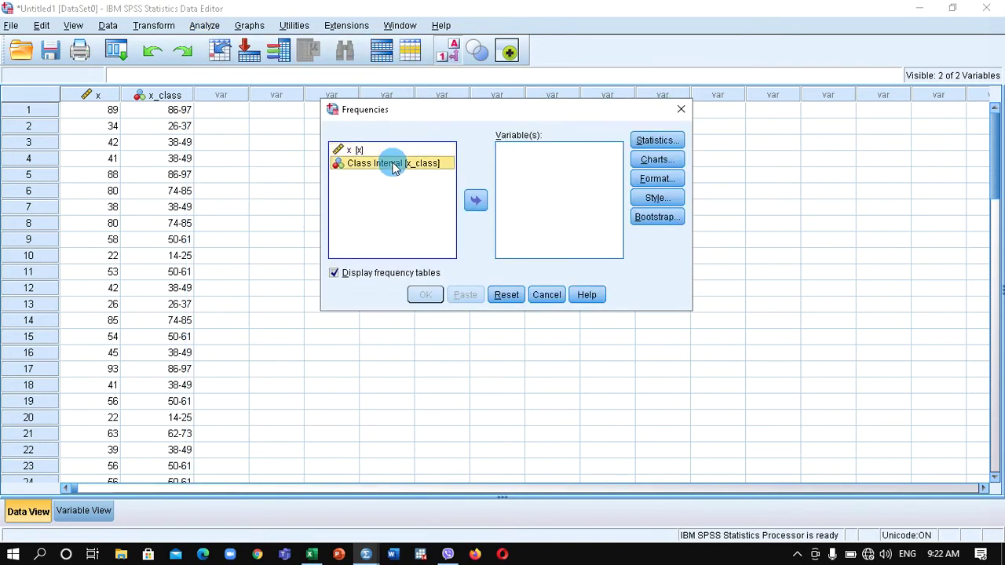
click(479, 200)
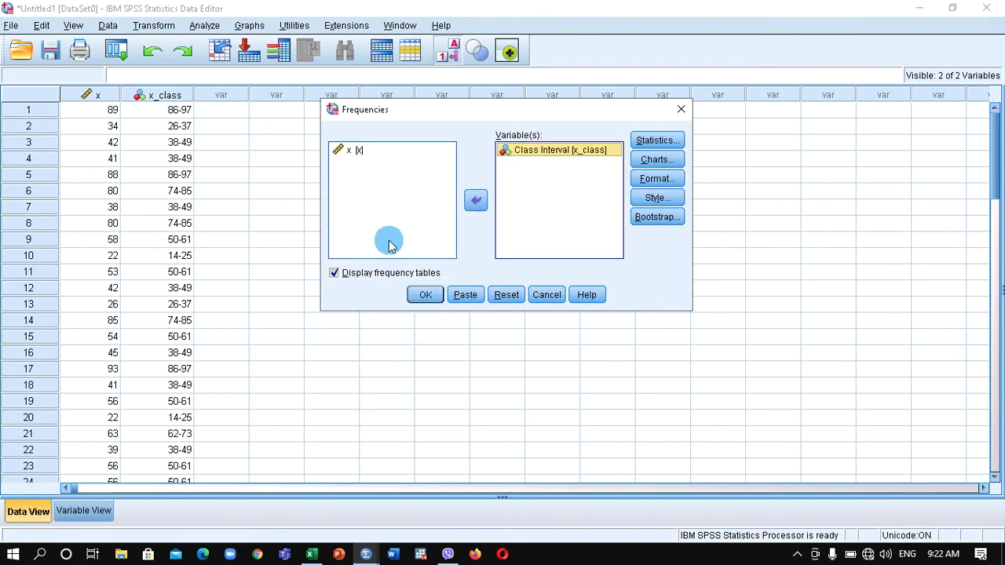
click(464, 294)
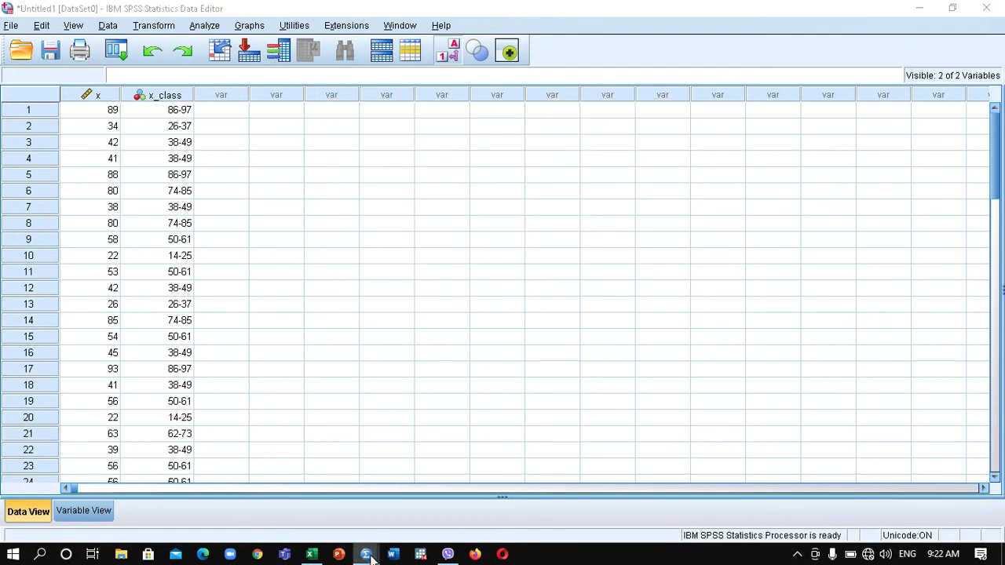
Run only the FREQUENCIES command for x_class from the syntax and view the resulting Class Interval table
mouse_move(366, 553)
click(487, 505)
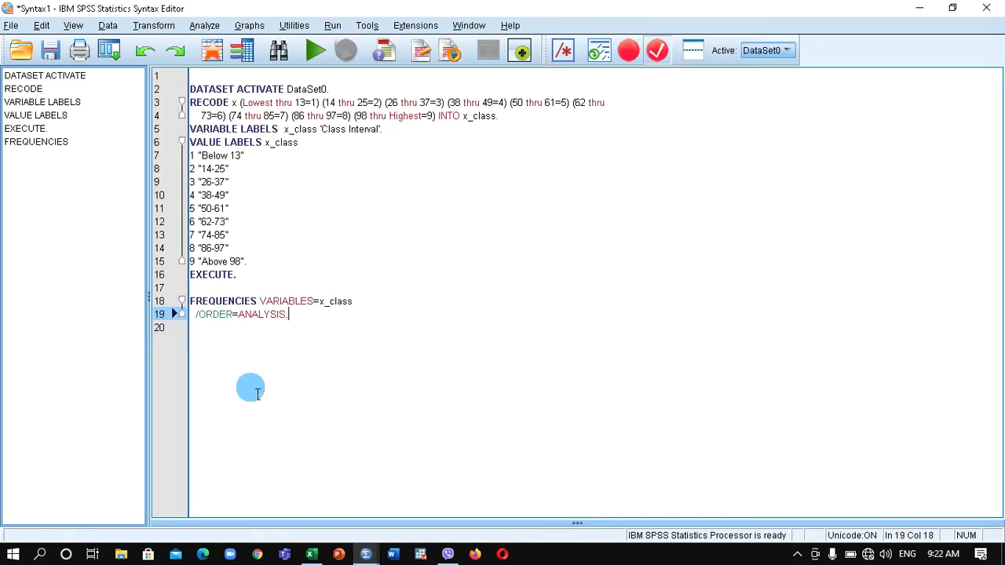
drag(313, 322, 161, 288)
click(333, 47)
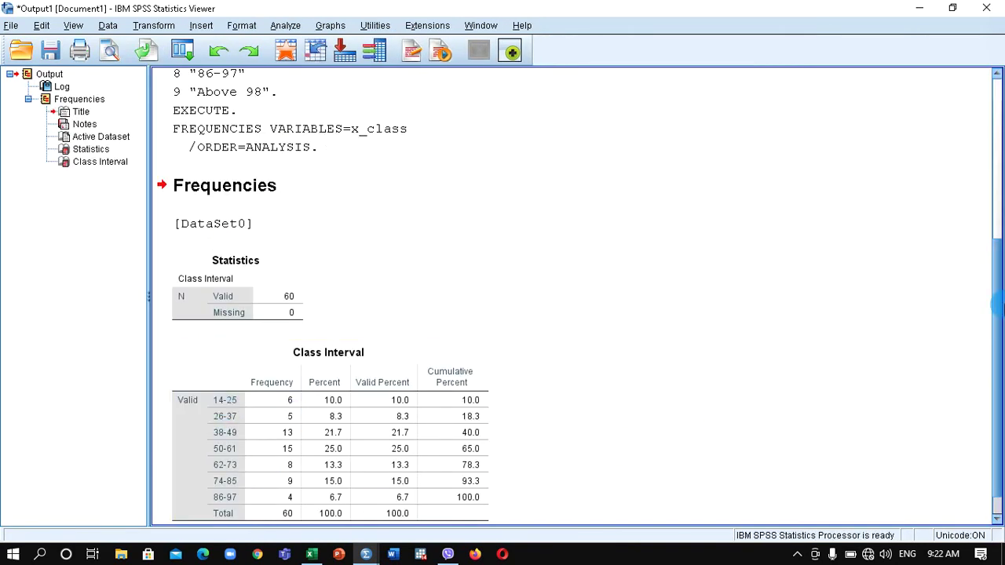
scroll(997, 290, down, 1)
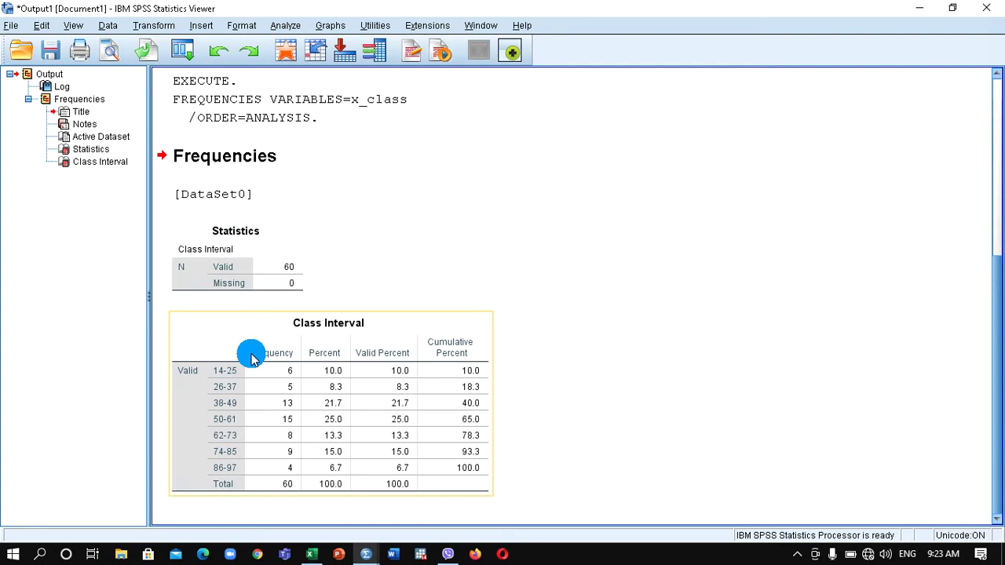
double_click(251, 358)
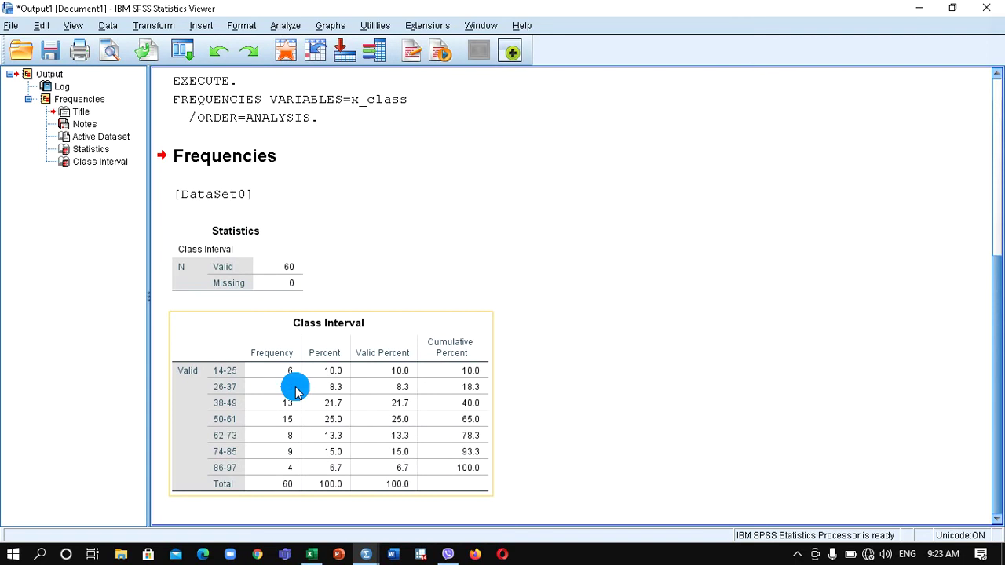
Return to the syntax file and add an empty line below the FREQUENCIES command
click(366, 551)
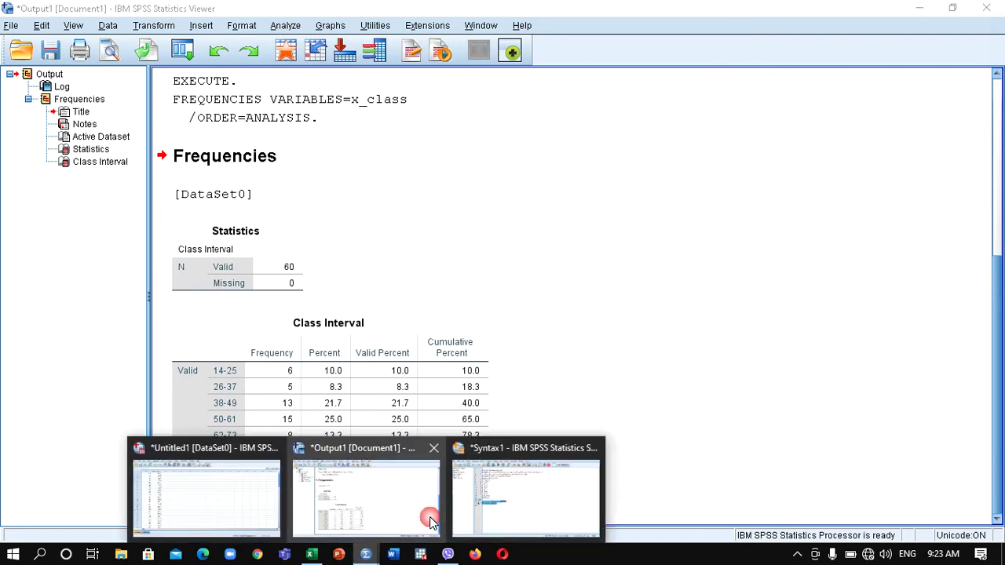
click(503, 498)
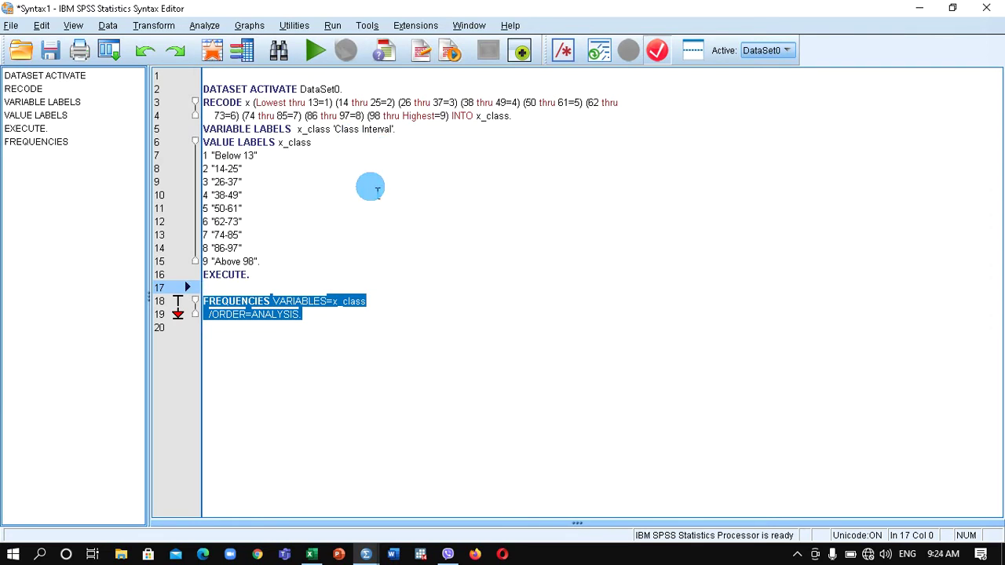
click(242, 367)
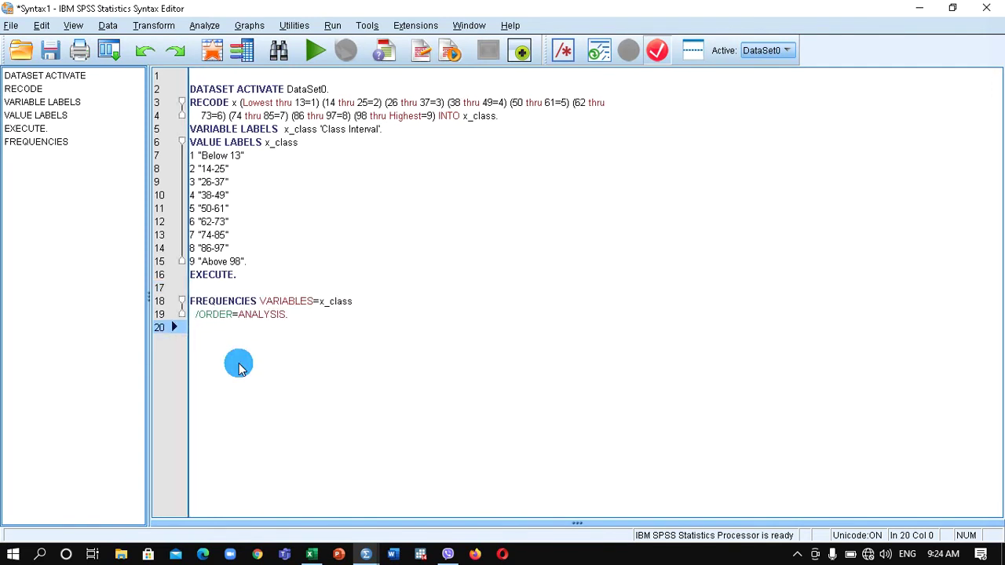
key(Return)
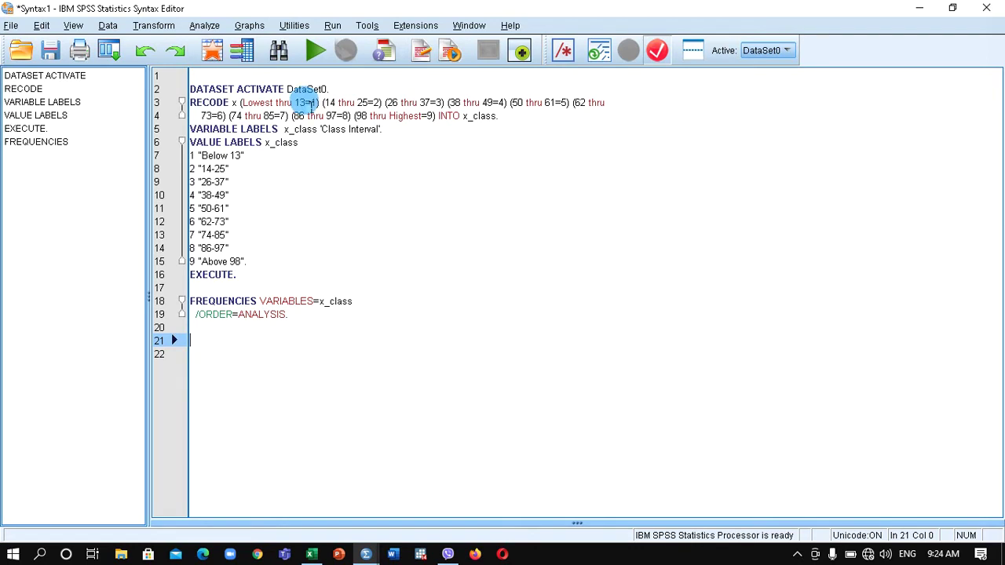
Paste syntax for a second Frequencies analysis of x_class with a pie chart of frequencies and frequency tables turned off
click(198, 26)
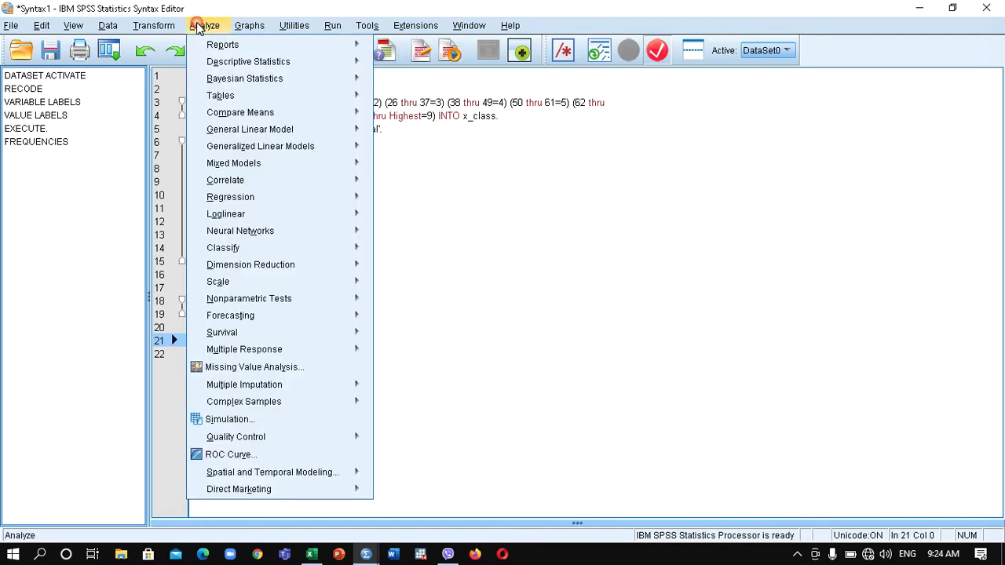
mouse_move(288, 60)
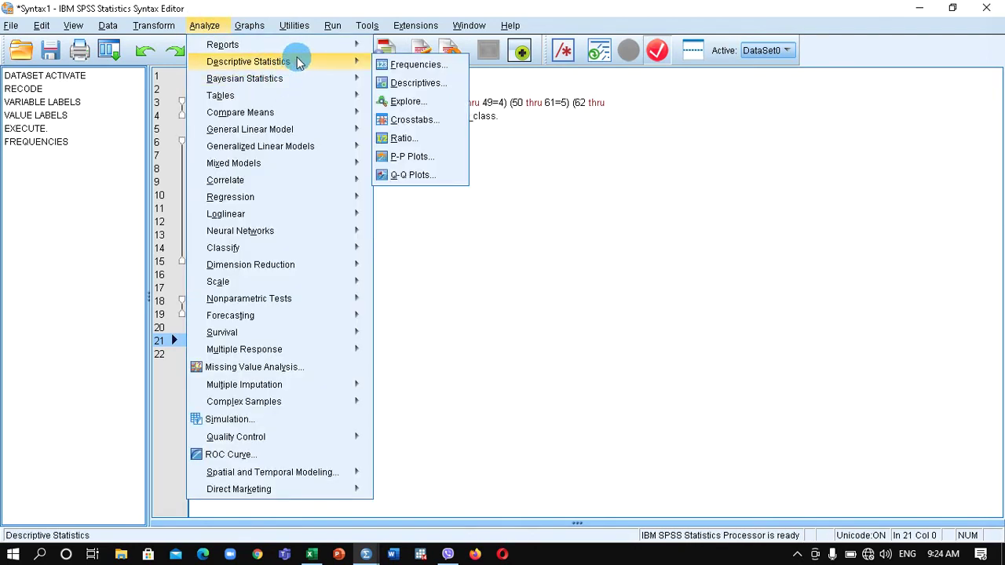
click(407, 65)
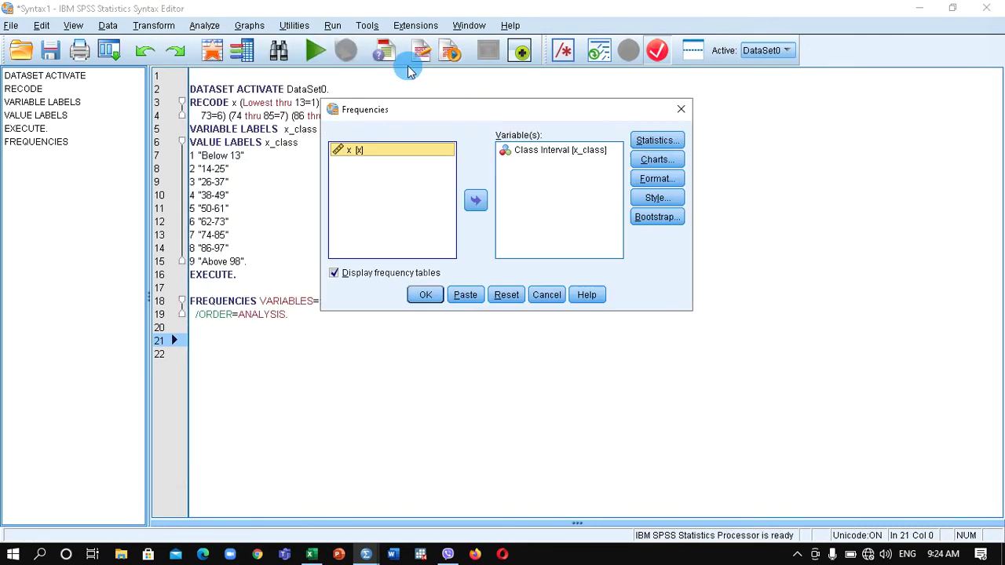
click(658, 161)
click(428, 253)
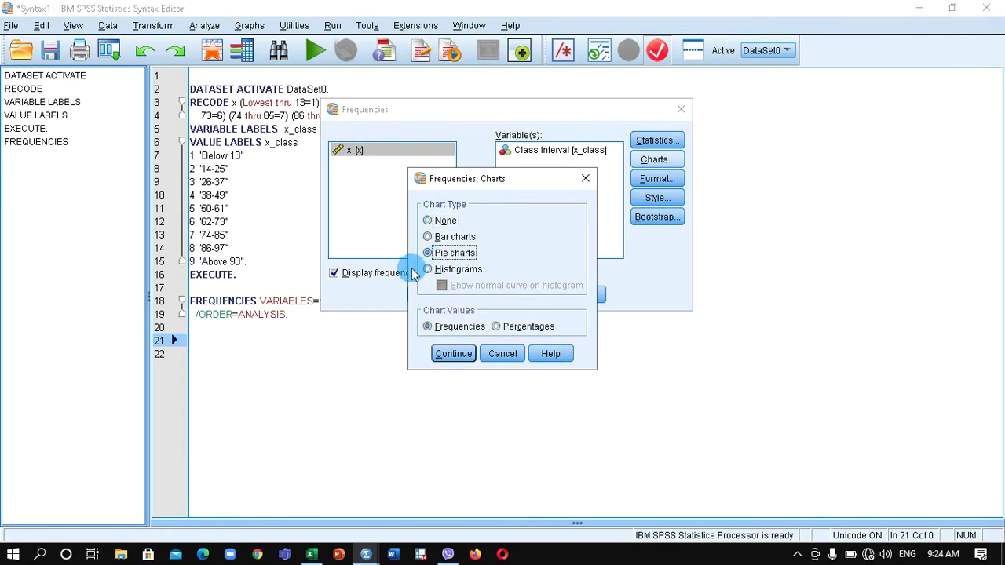
click(458, 355)
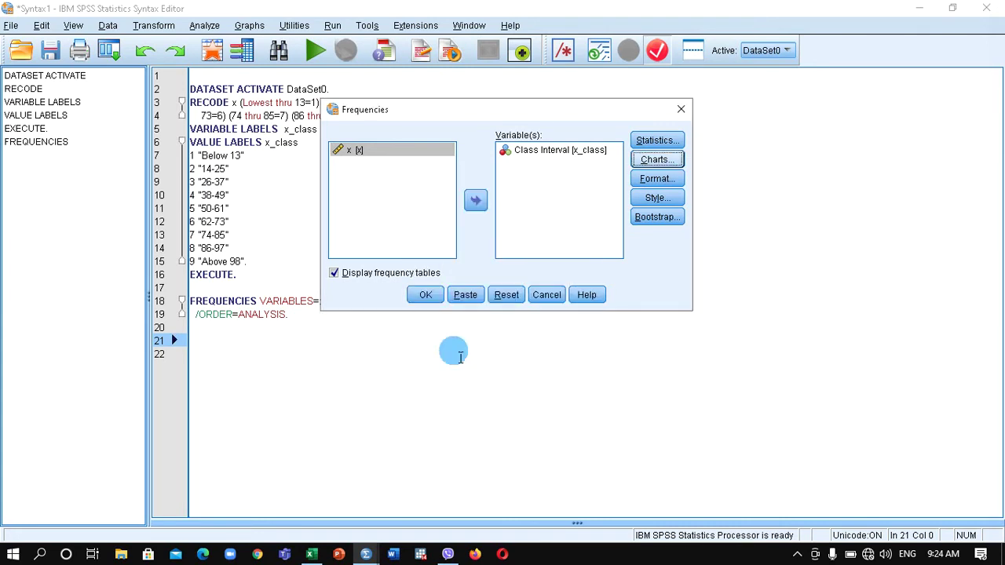
click(334, 276)
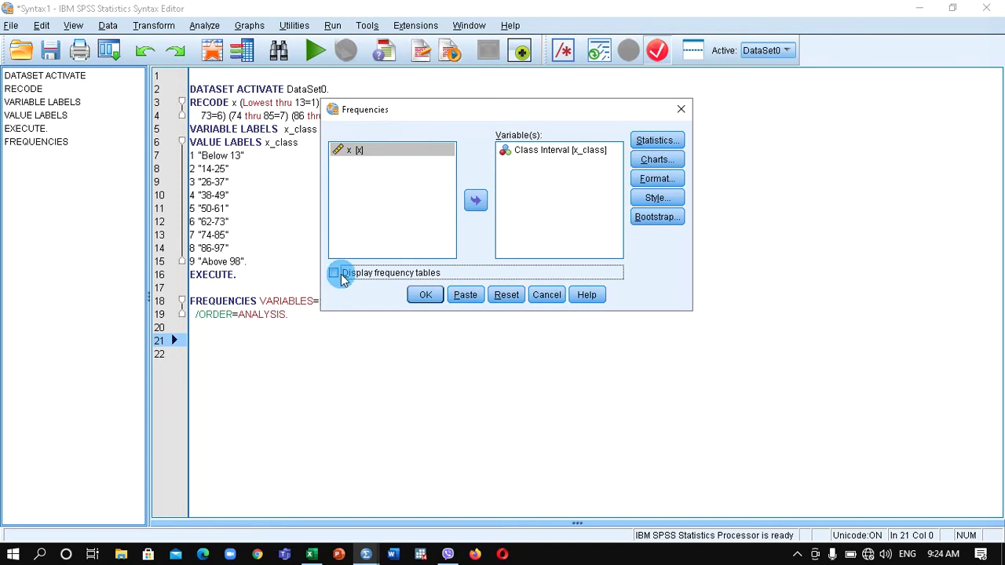
click(466, 296)
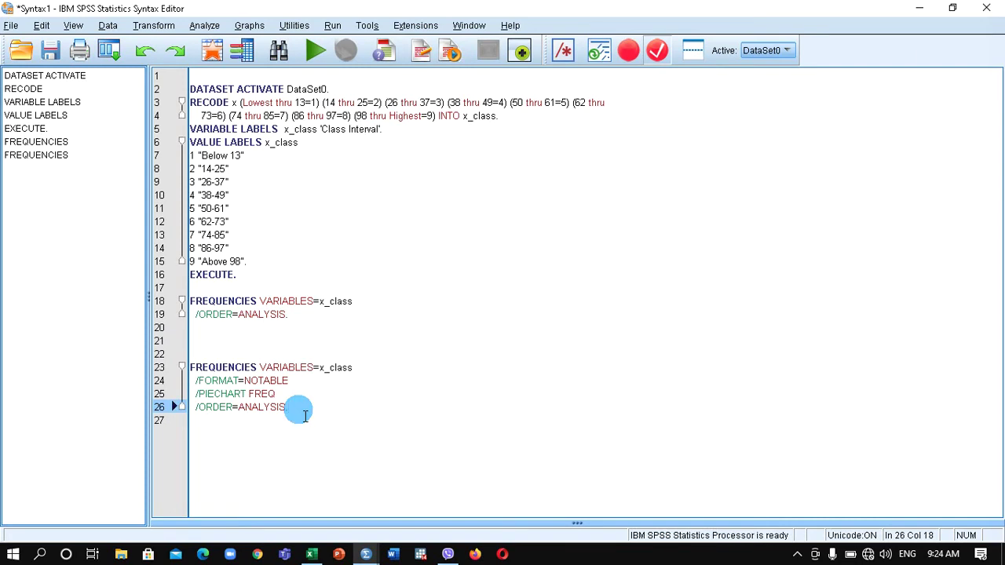
Delete both FREQUENCIES commands from the end of the syntax
drag(305, 414, 165, 303)
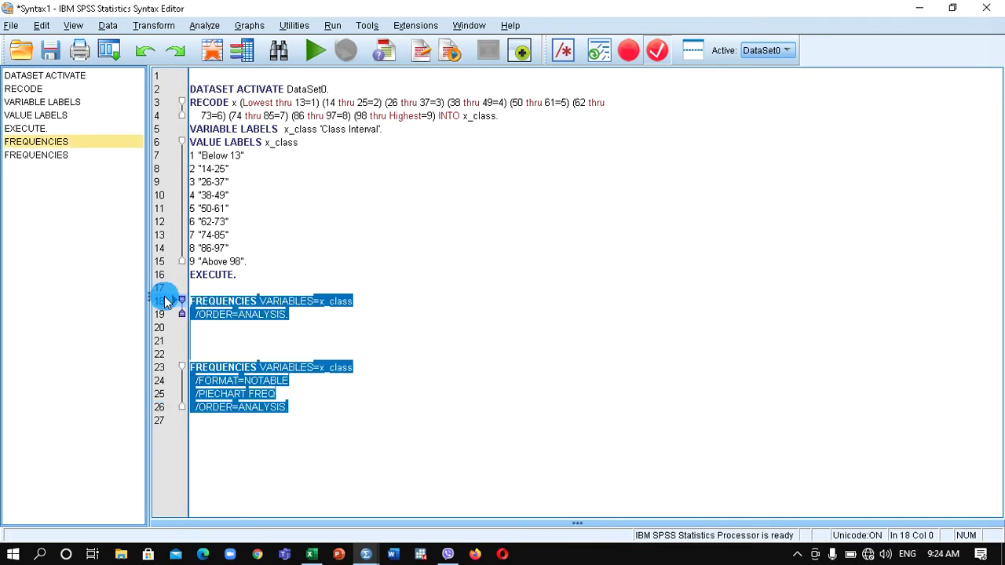
key(Delete)
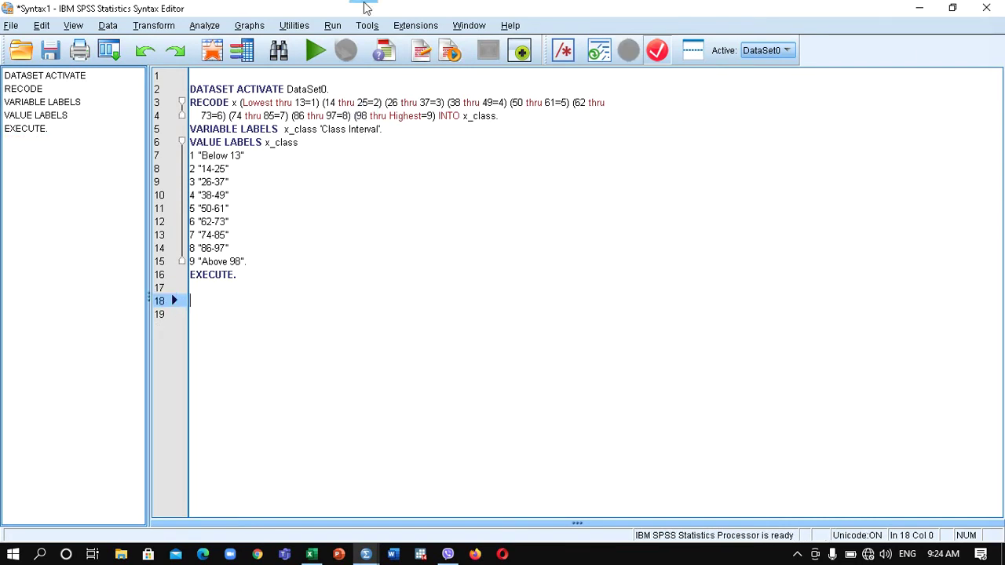
Set up Frequencies for x_class again with frequency tables displayed and pie charts showing frequencies
click(203, 25)
mouse_move(351, 55)
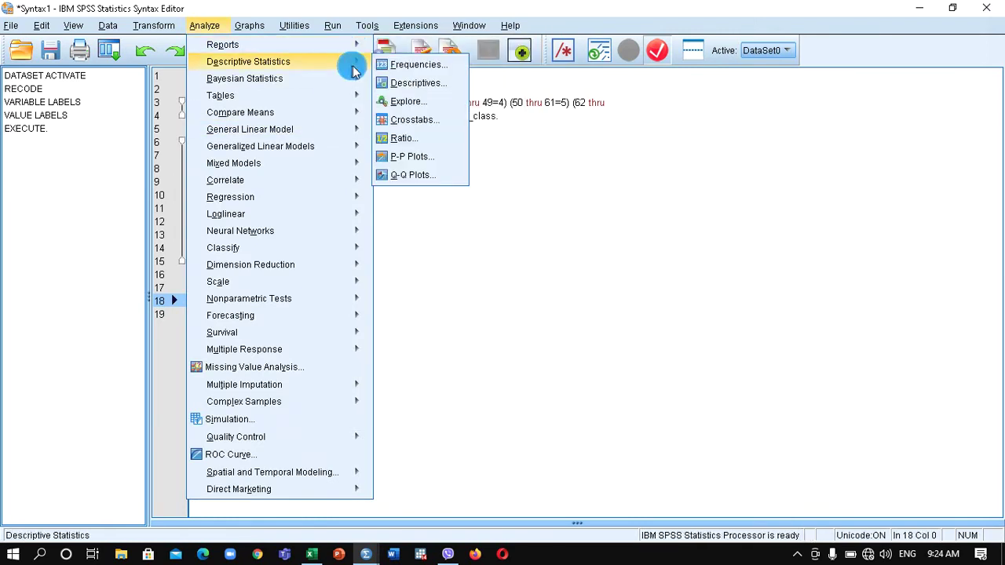
click(417, 64)
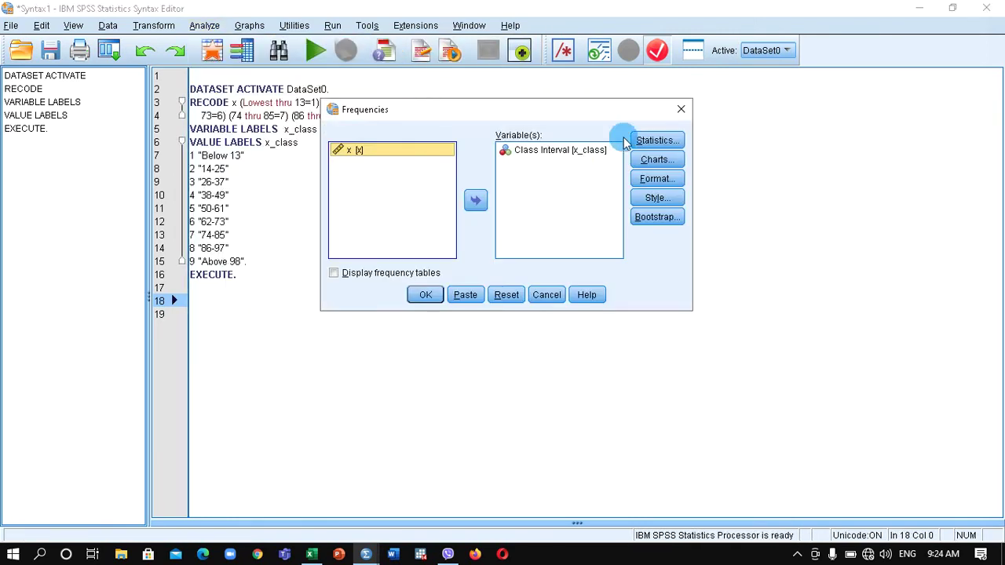
click(347, 281)
click(334, 273)
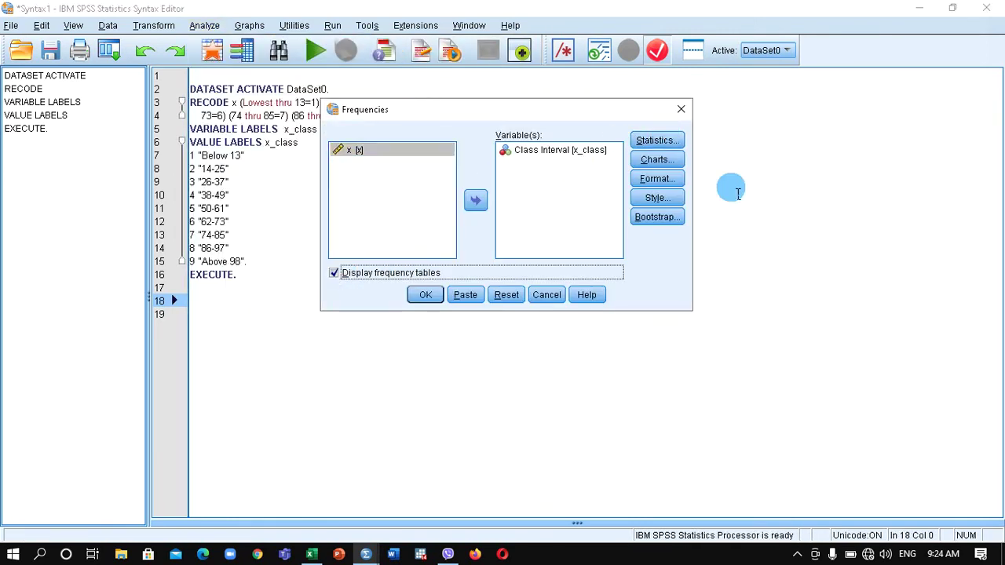
click(658, 159)
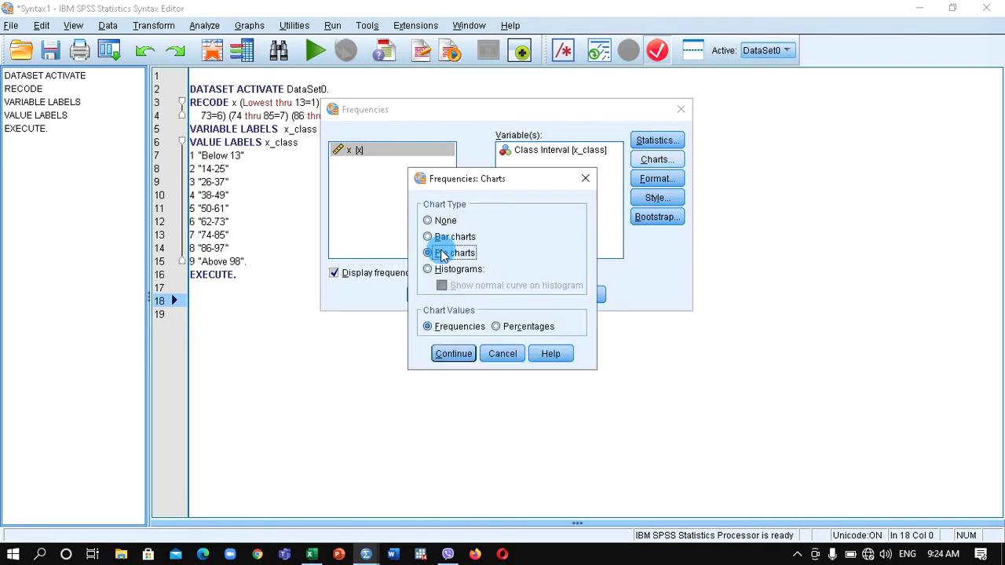
click(453, 353)
Look over the Frequencies statistics options without choosing any, and recheck that the chart type is pie charts
click(643, 140)
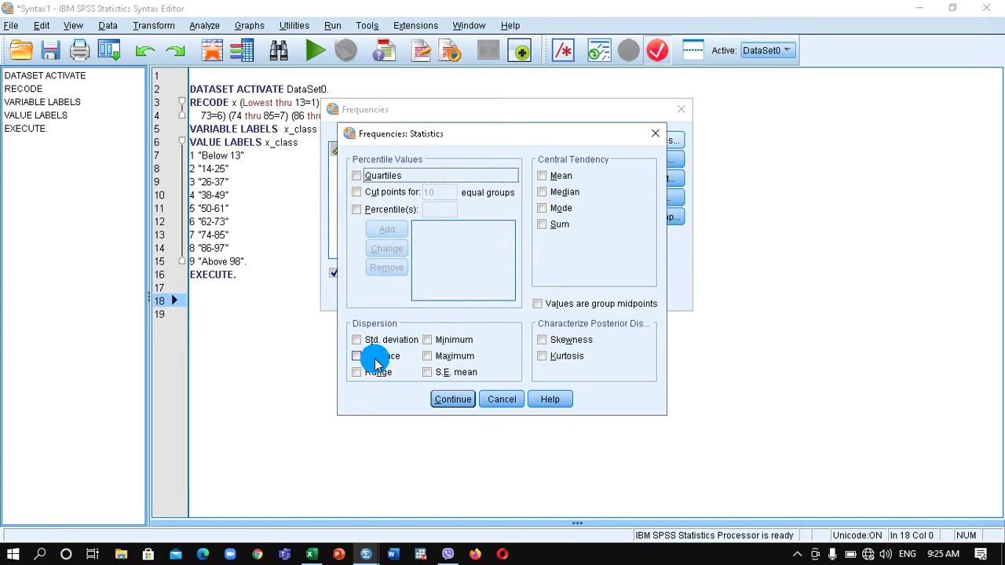
click(499, 400)
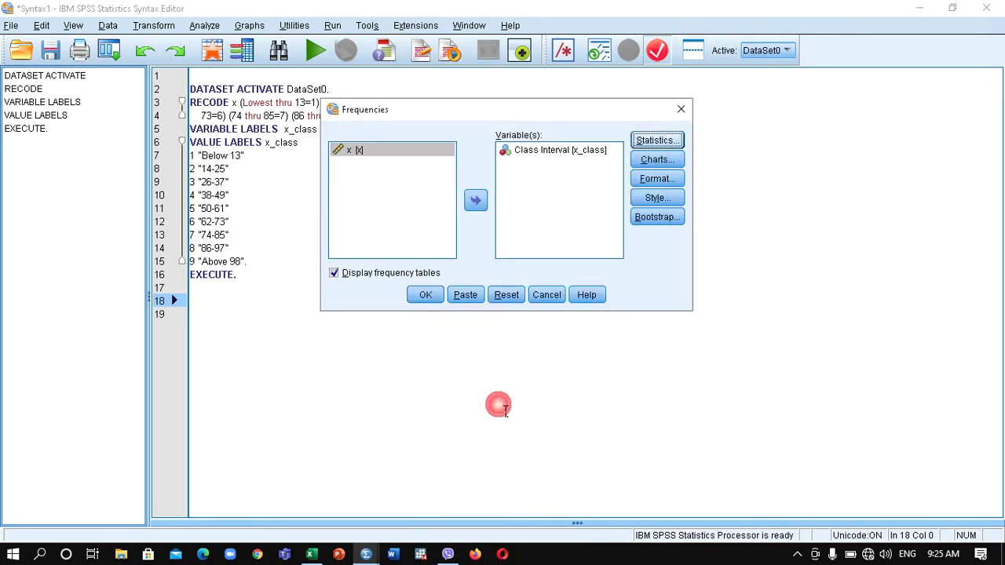
click(658, 159)
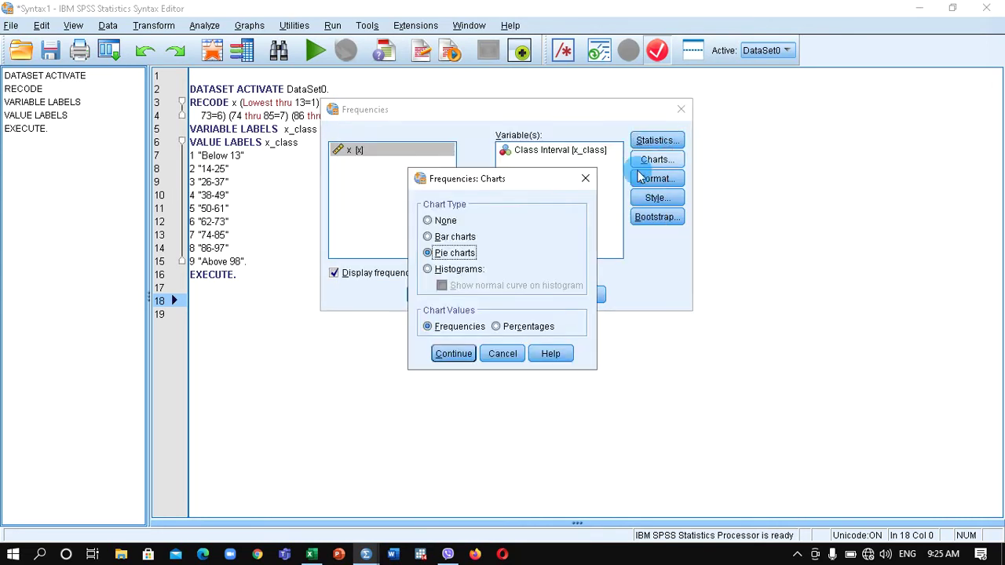
click(480, 253)
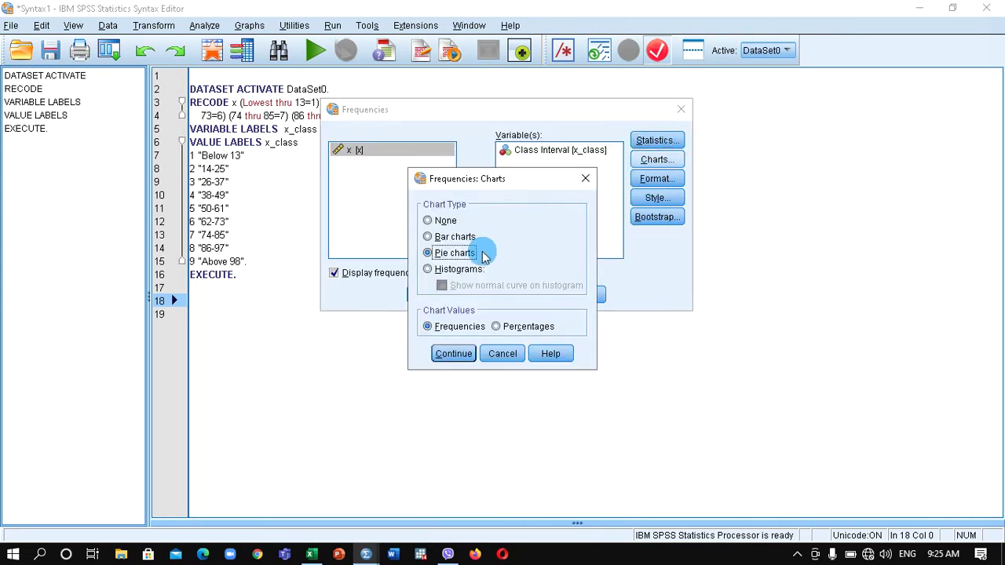
click(448, 354)
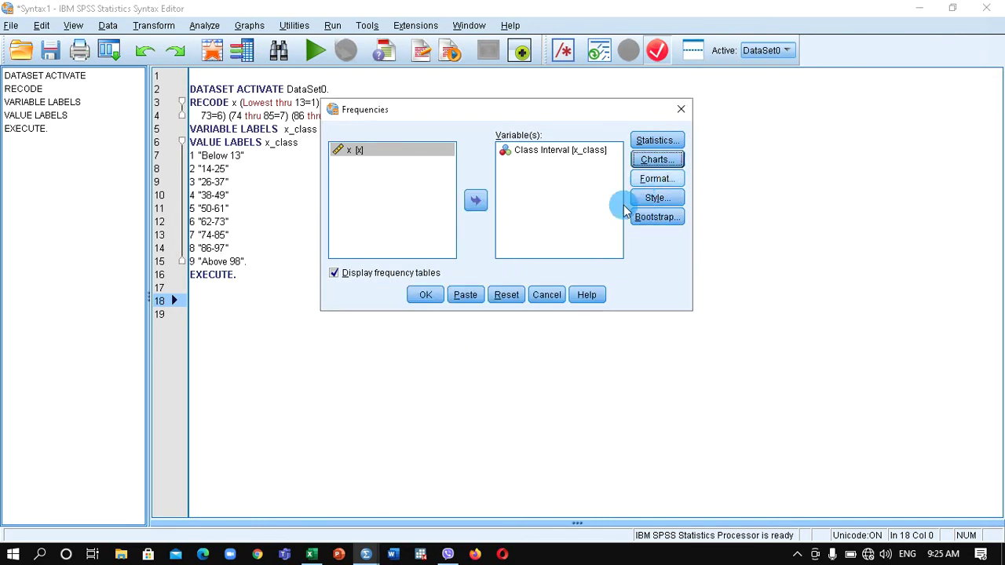
Paste the prepared x_class pie chart Frequencies syntax, plus a second x_class Frequencies command with a histogram and frequency tables turned off
click(466, 296)
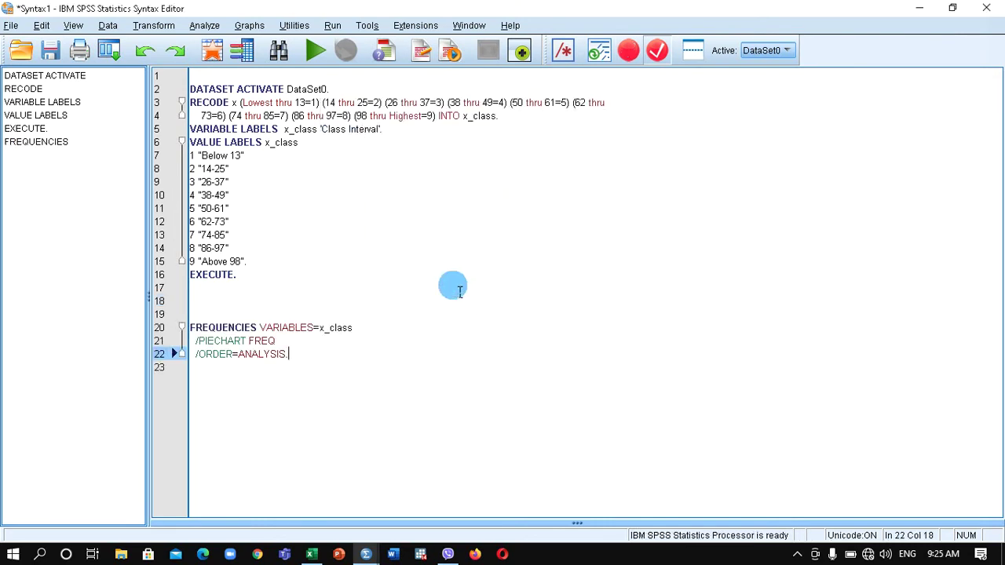
click(202, 26)
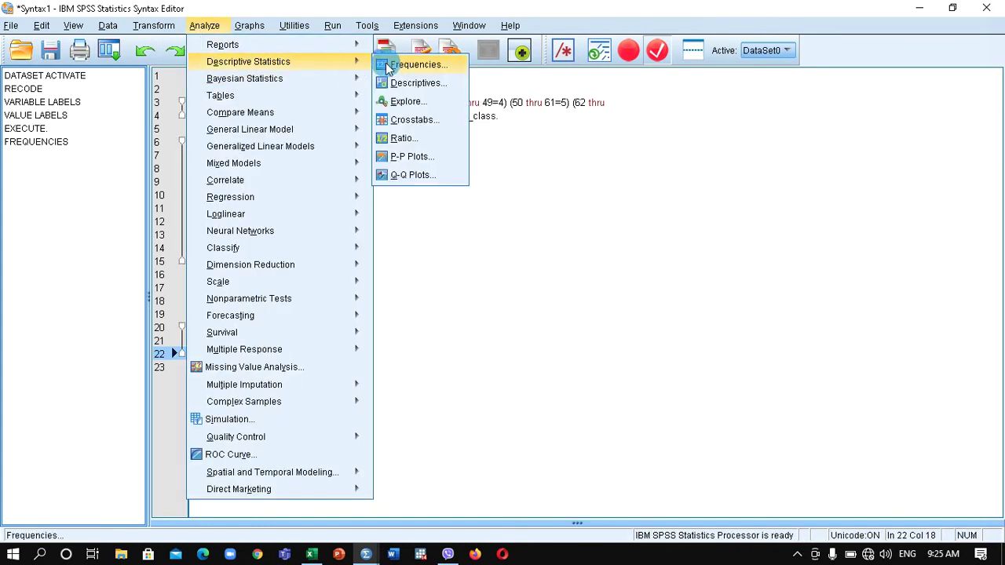
click(397, 65)
click(333, 273)
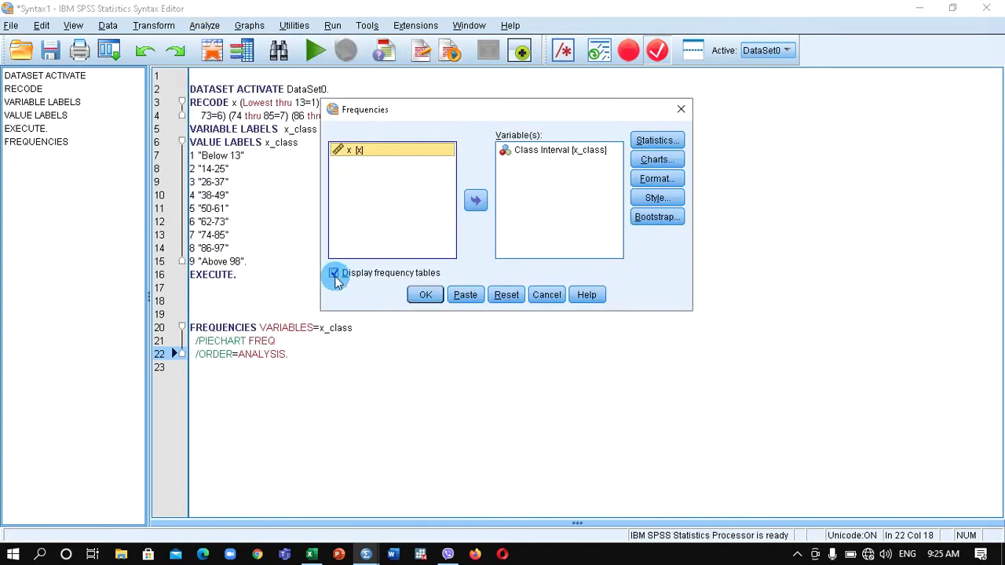
click(656, 160)
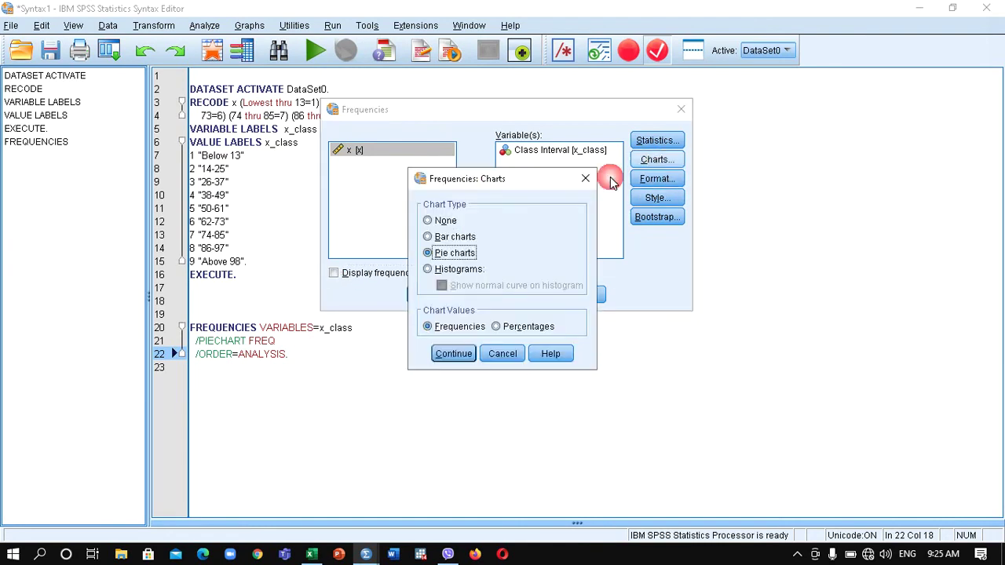
click(444, 271)
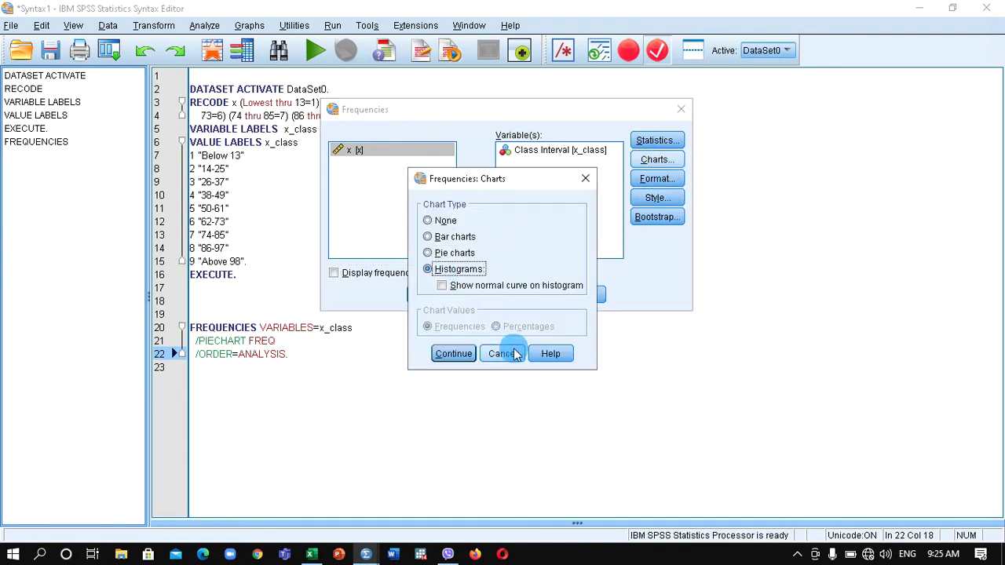
click(449, 353)
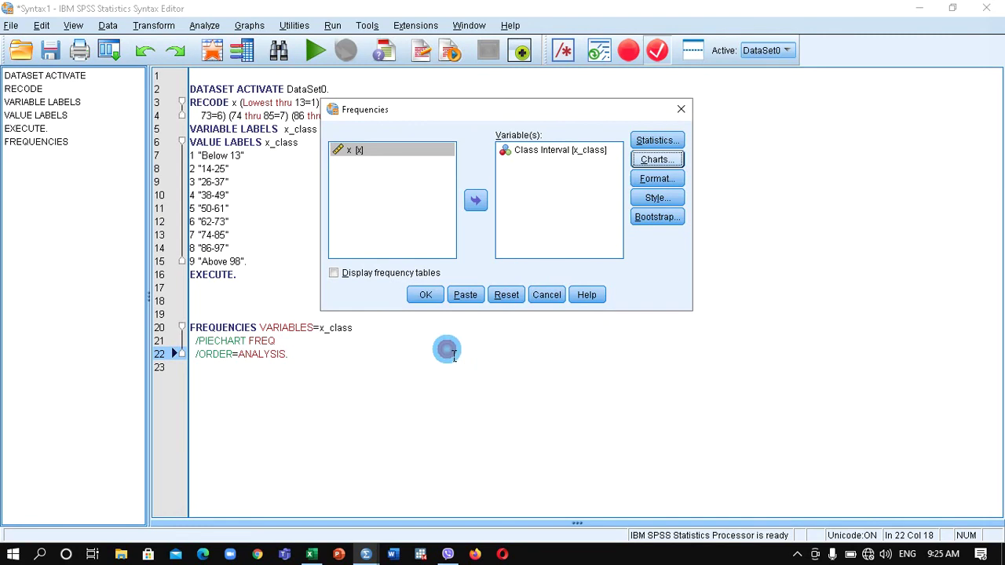
click(467, 296)
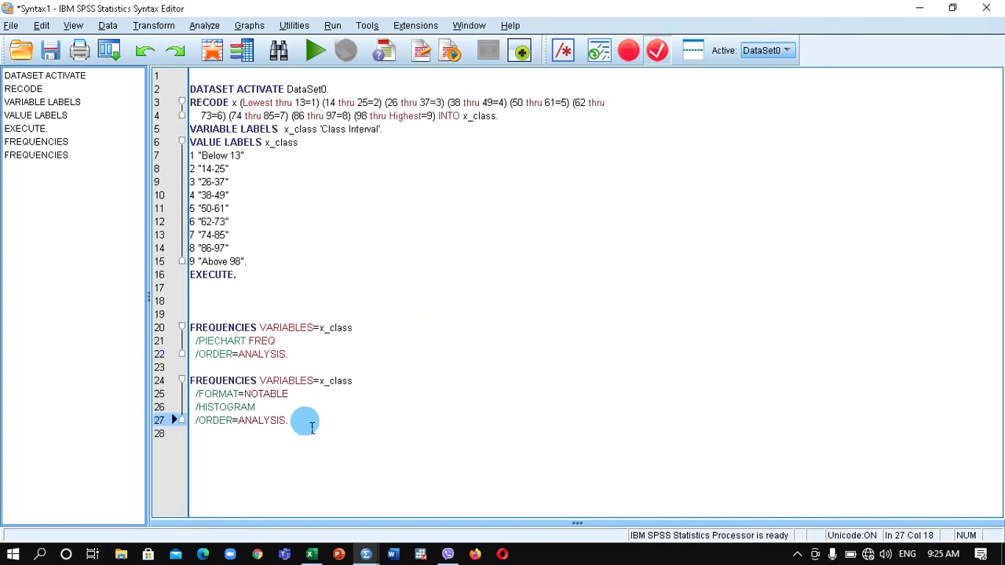
Run both FREQUENCIES commands for x_class together and examine the histogram of class intervals in the output
drag(280, 428, 165, 330)
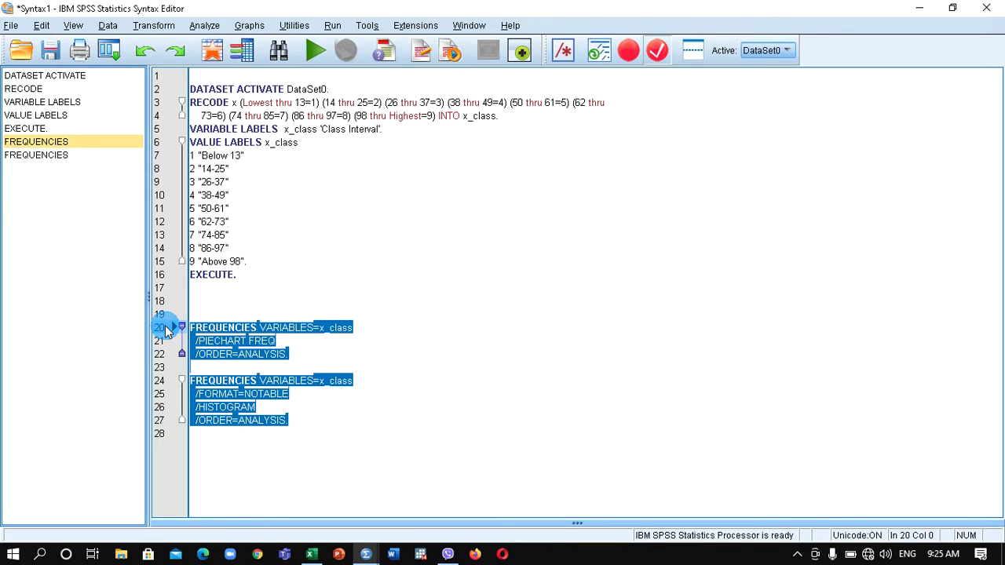
click(314, 58)
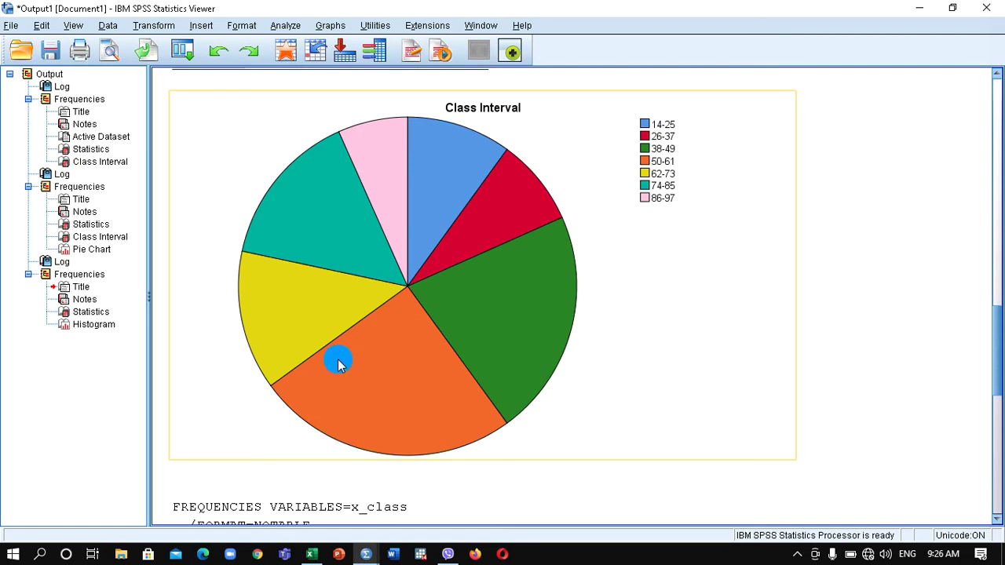
click(103, 327)
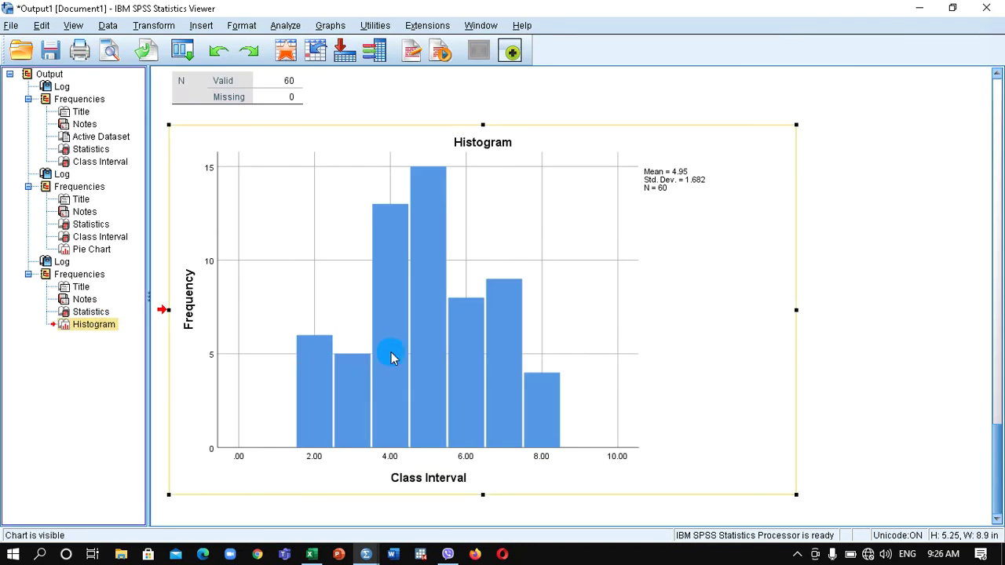
click(465, 467)
click(466, 468)
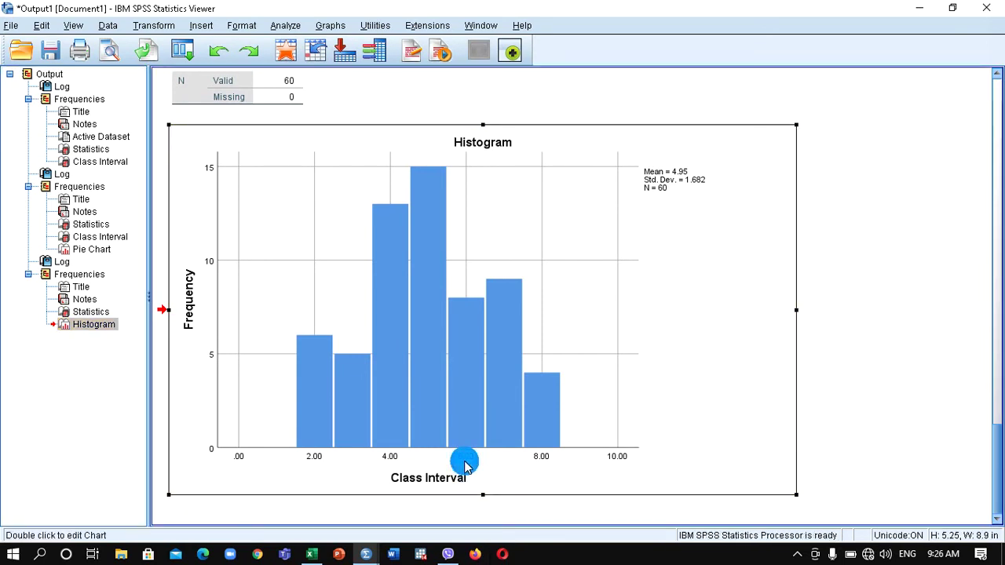
click(465, 467)
click(550, 444)
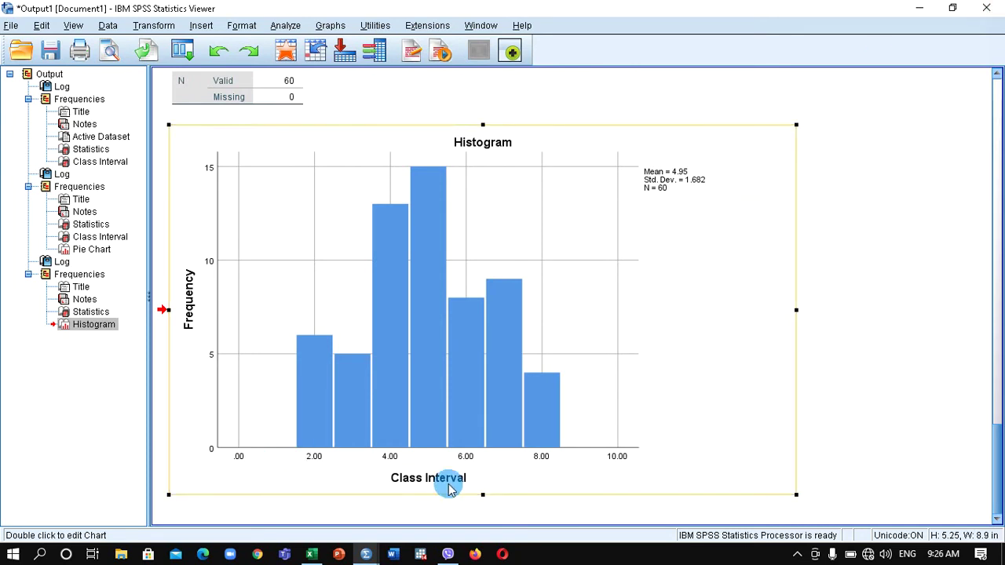
Return to the Syntax Editor and reset the Frequencies setup, adding x as the only analysis variable
click(366, 555)
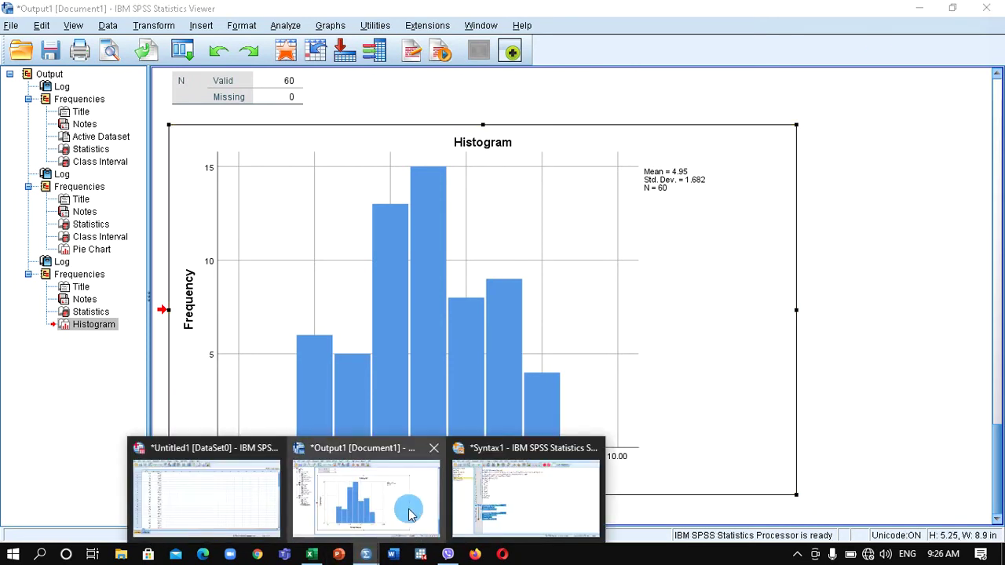
click(506, 507)
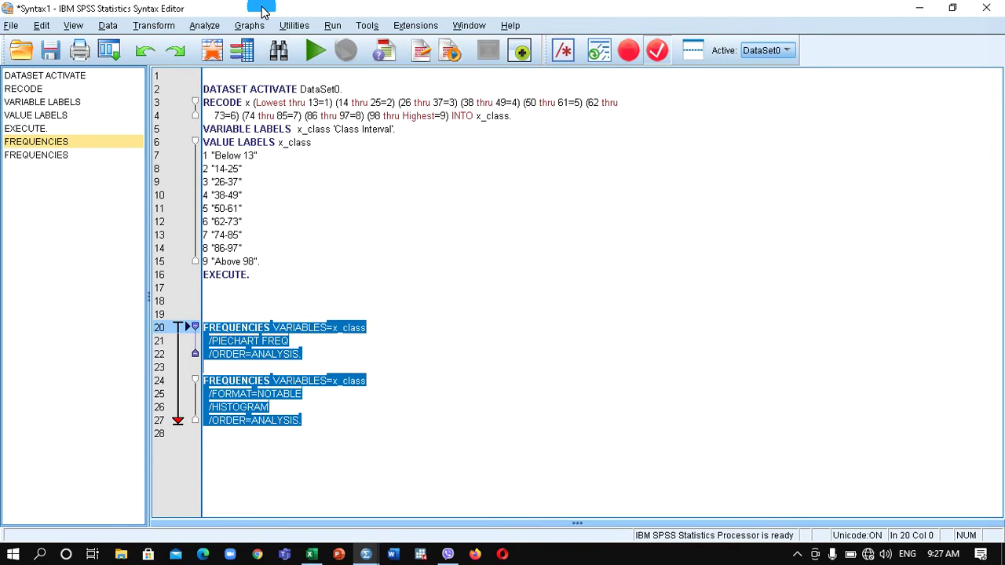
click(206, 26)
mouse_move(255, 61)
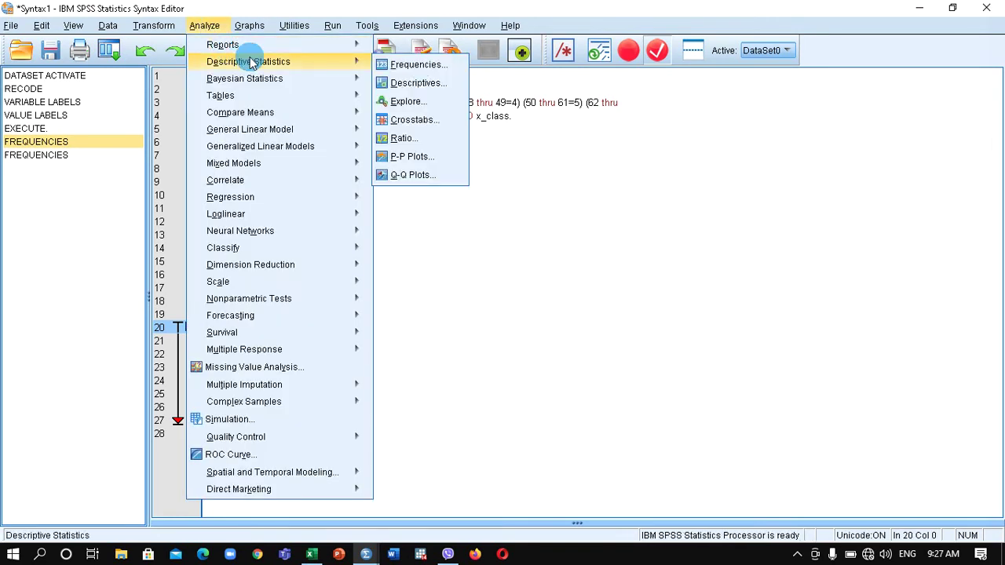
click(418, 66)
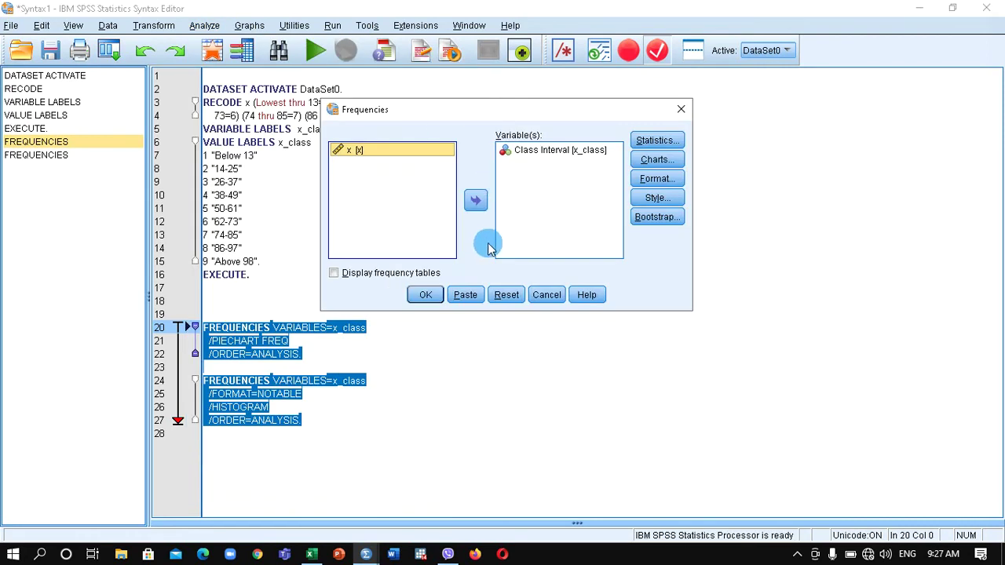
click(511, 296)
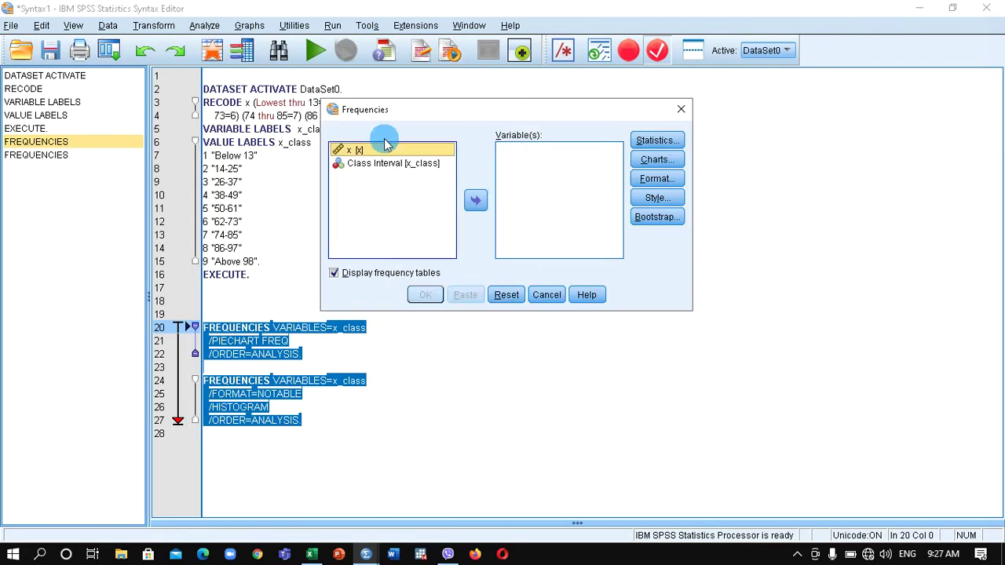
click(478, 201)
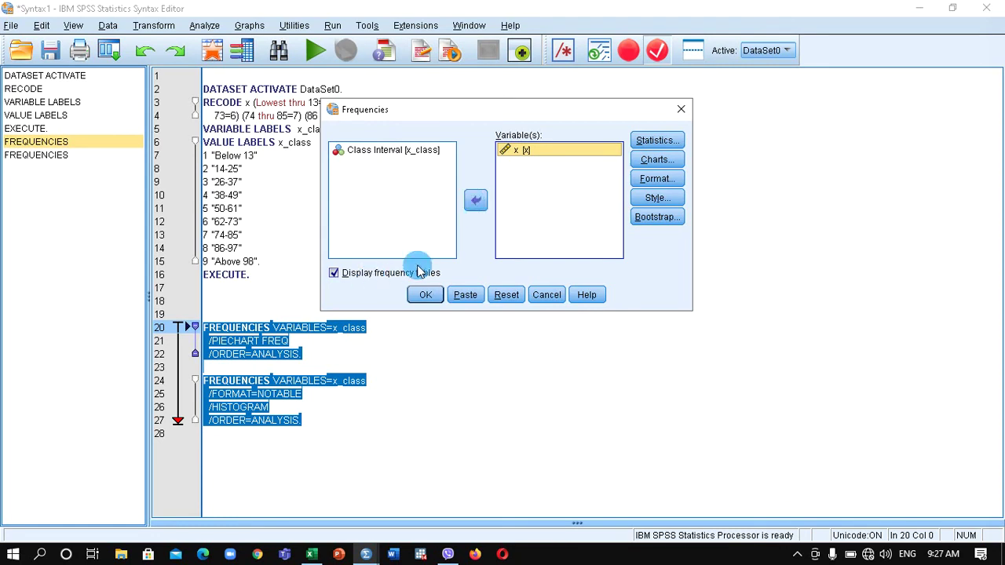
In the Frequencies statistics for x, request quartiles, cut points for 10 equal groups and the 35th percentile
click(646, 140)
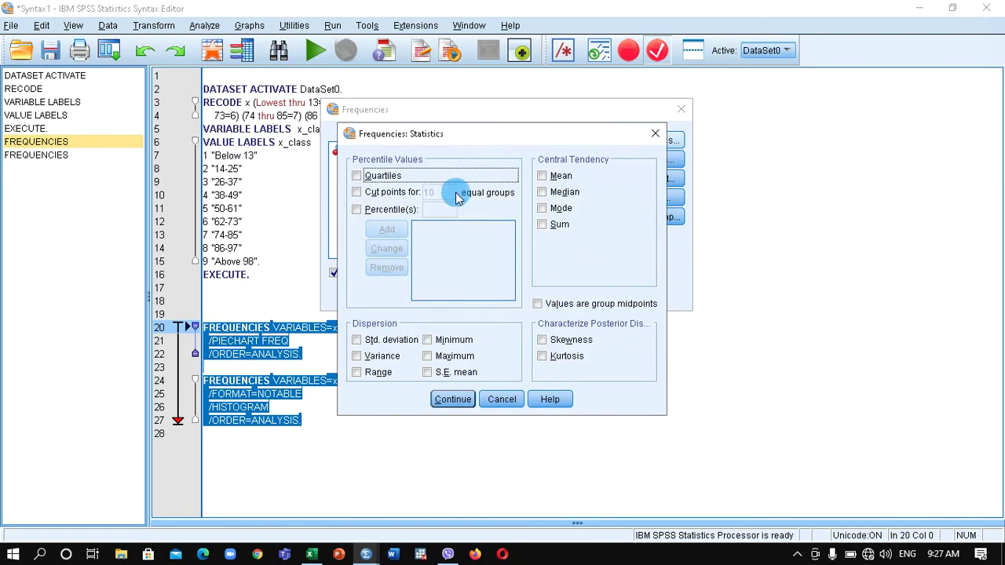
click(365, 176)
click(361, 197)
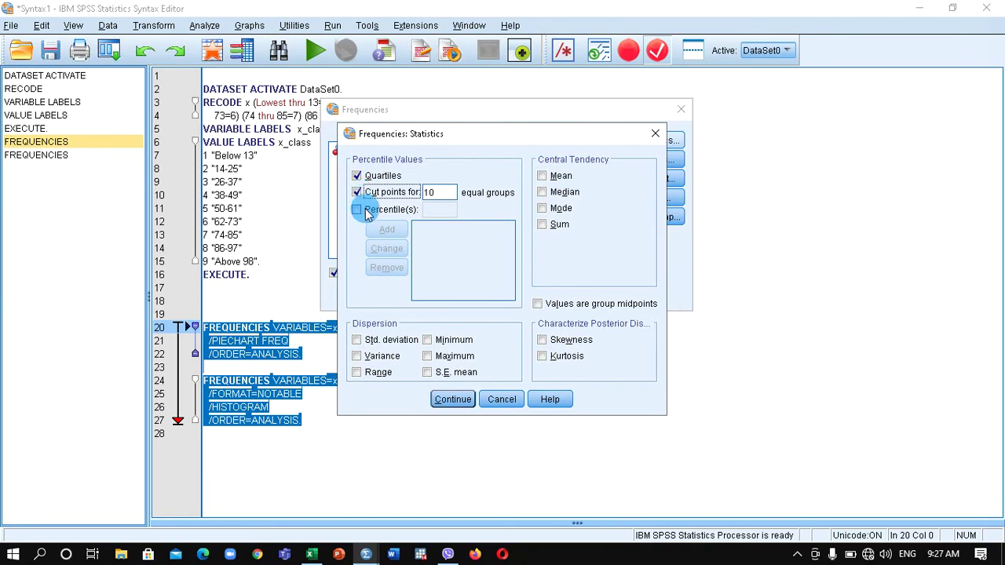
click(360, 210)
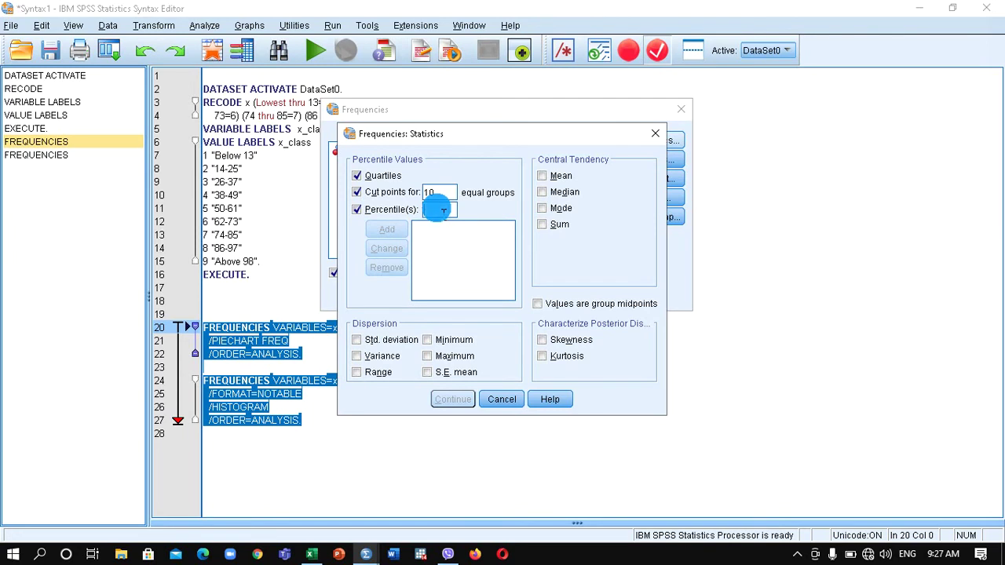
text(35)
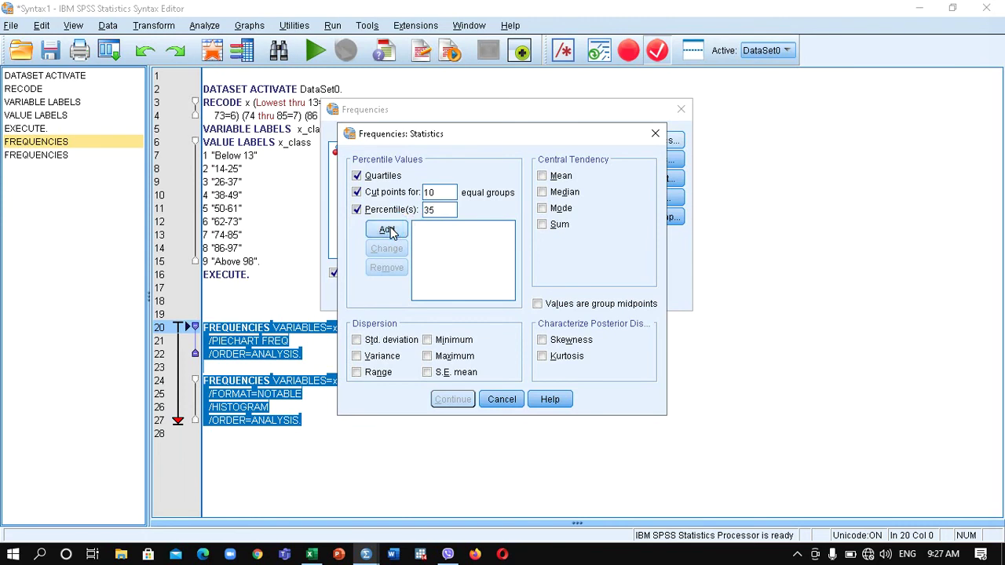
click(387, 230)
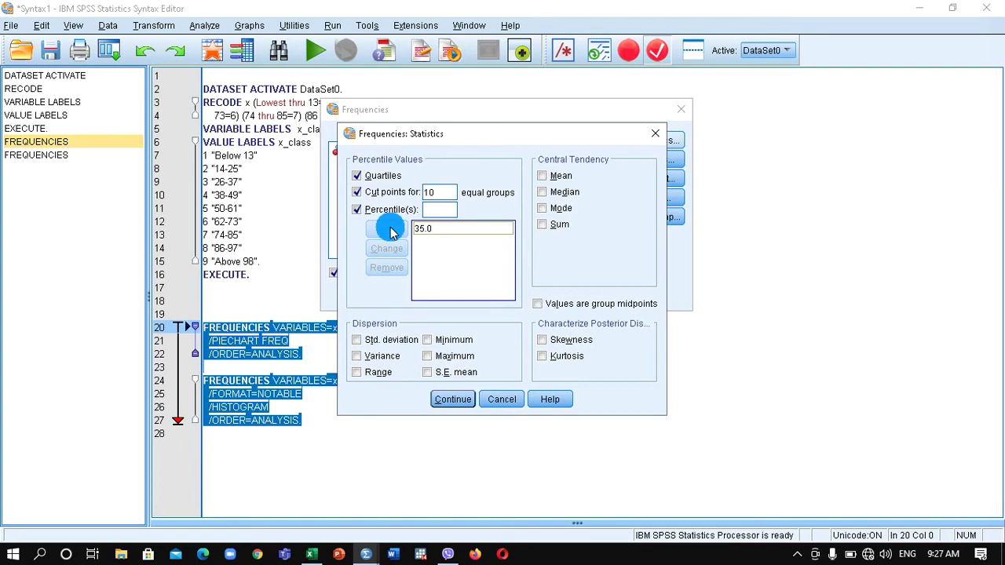
Add mean, median, mode, sum, all dispersion measures, skewness and kurtosis to the Frequencies statistics for x and accept them
click(543, 175)
click(542, 192)
click(542, 209)
click(542, 225)
click(377, 341)
click(376, 372)
click(432, 341)
click(428, 357)
click(572, 340)
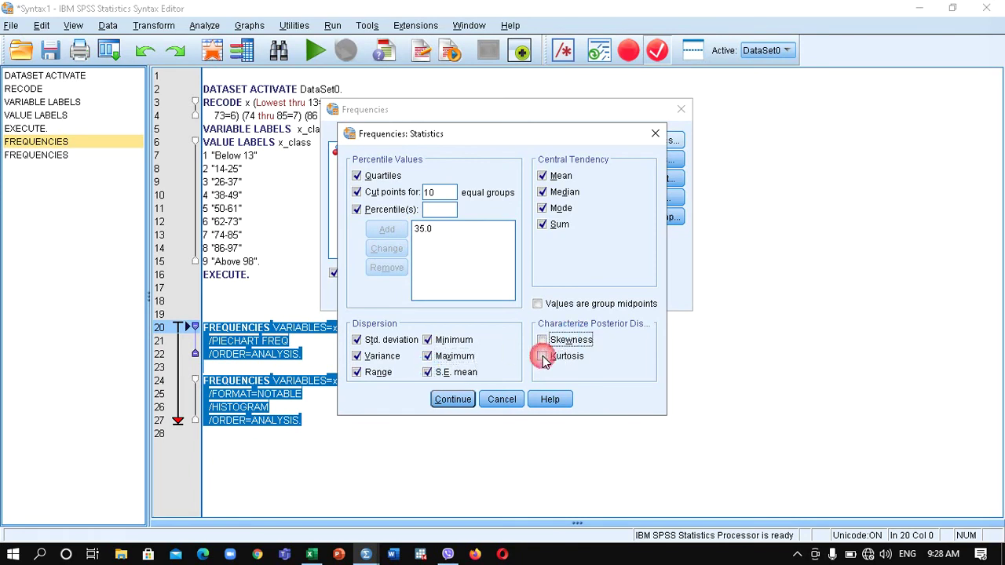
click(542, 339)
click(543, 357)
click(455, 401)
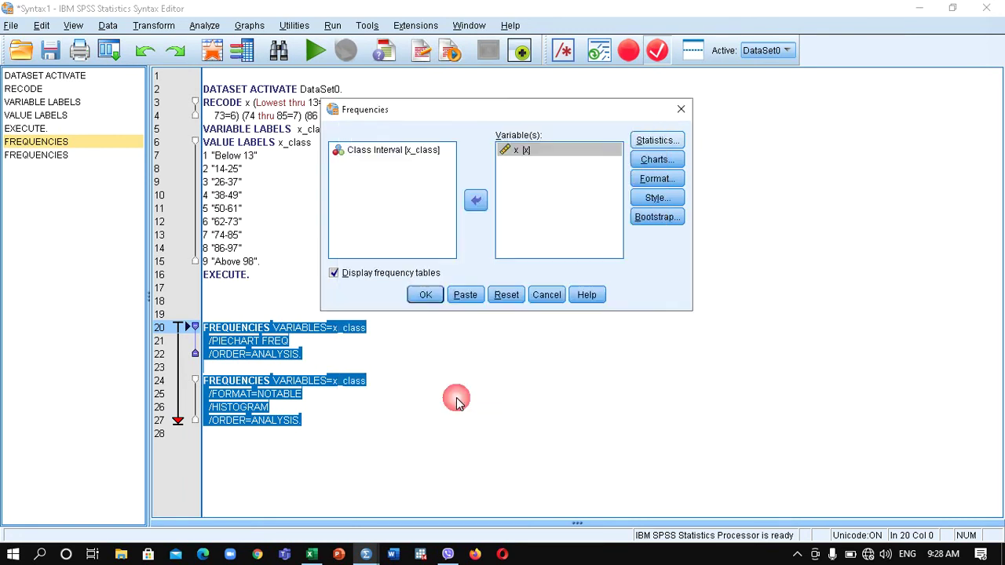
Paste the Frequencies syntax for x with frequency tables turned off and no chart requested
click(336, 273)
click(337, 275)
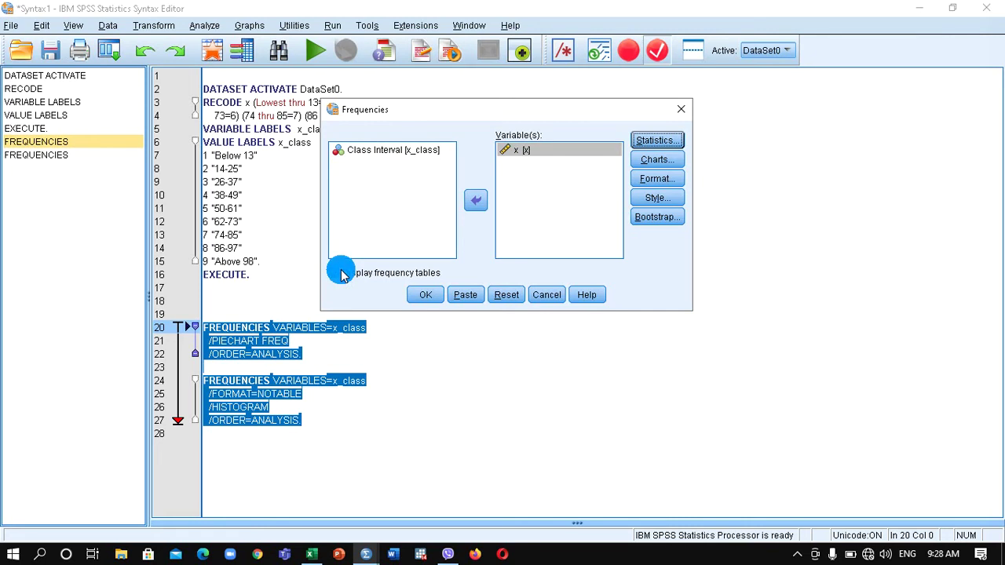
click(340, 273)
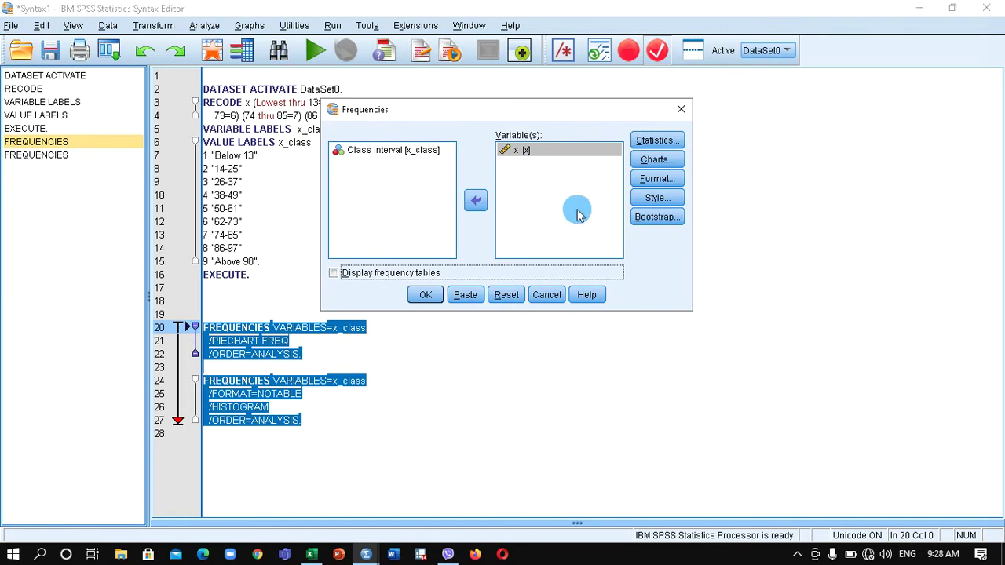
click(658, 160)
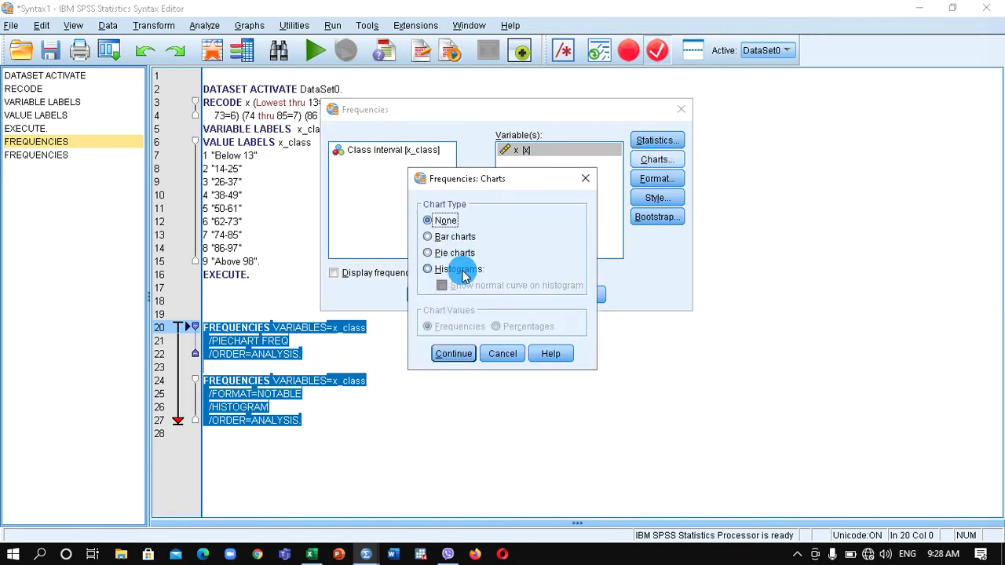
click(503, 354)
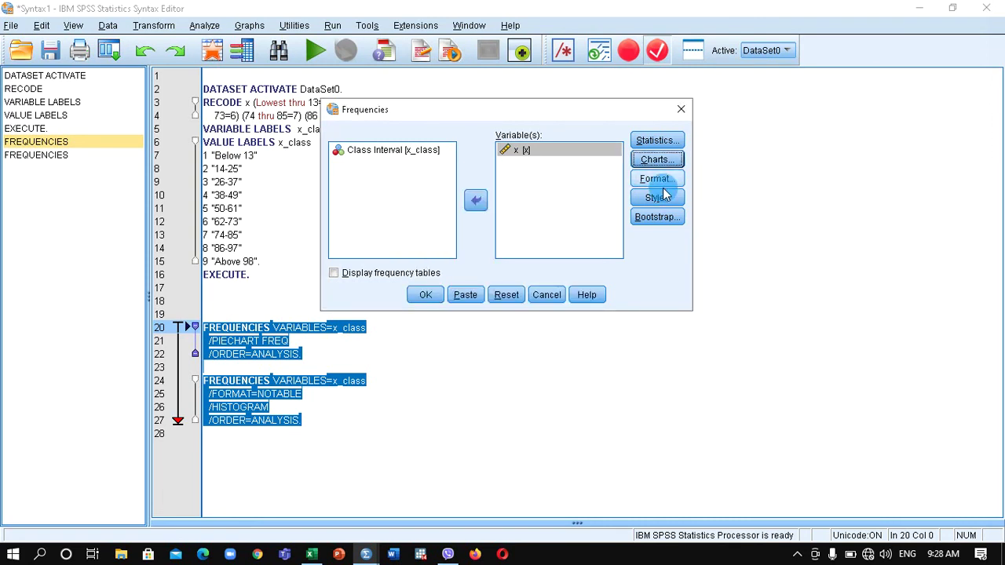
click(465, 294)
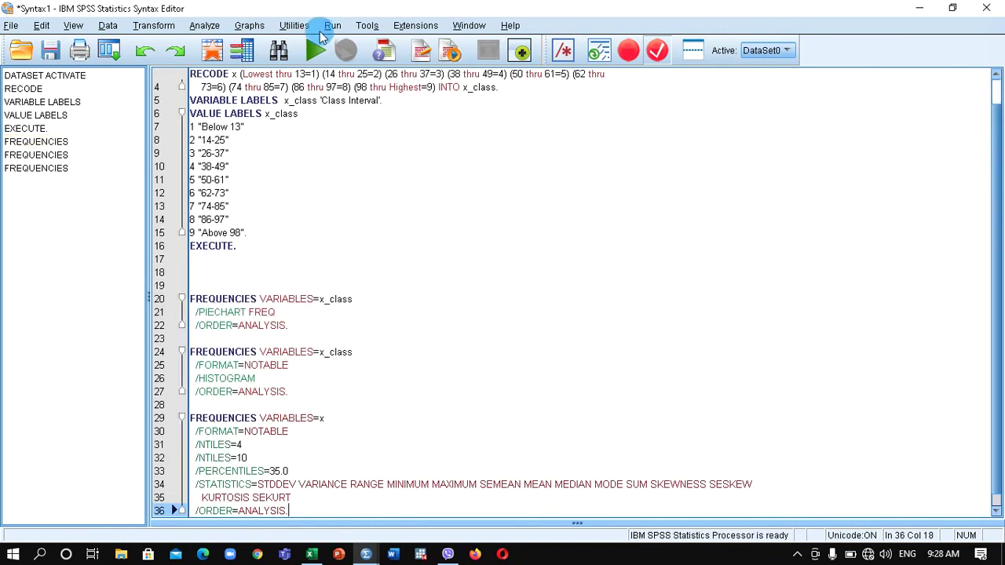
Start a Descriptives analysis with x as the analysis variable
click(204, 26)
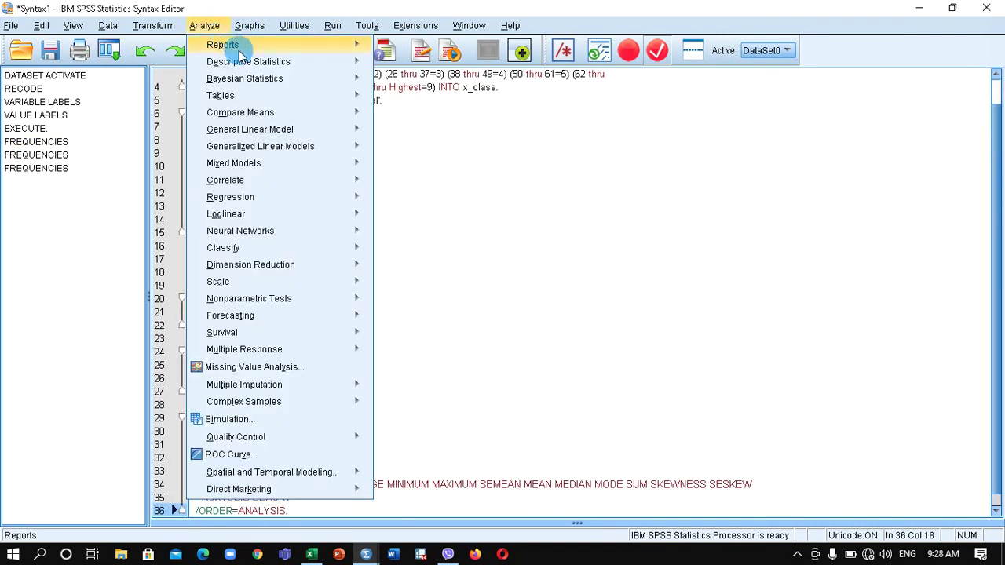
mouse_move(251, 62)
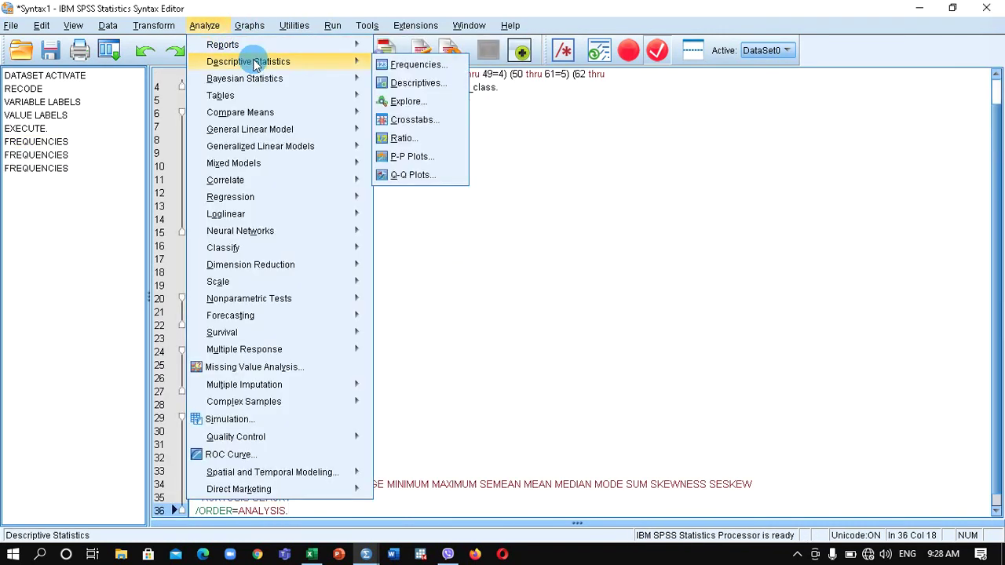
click(416, 83)
click(415, 180)
click(469, 266)
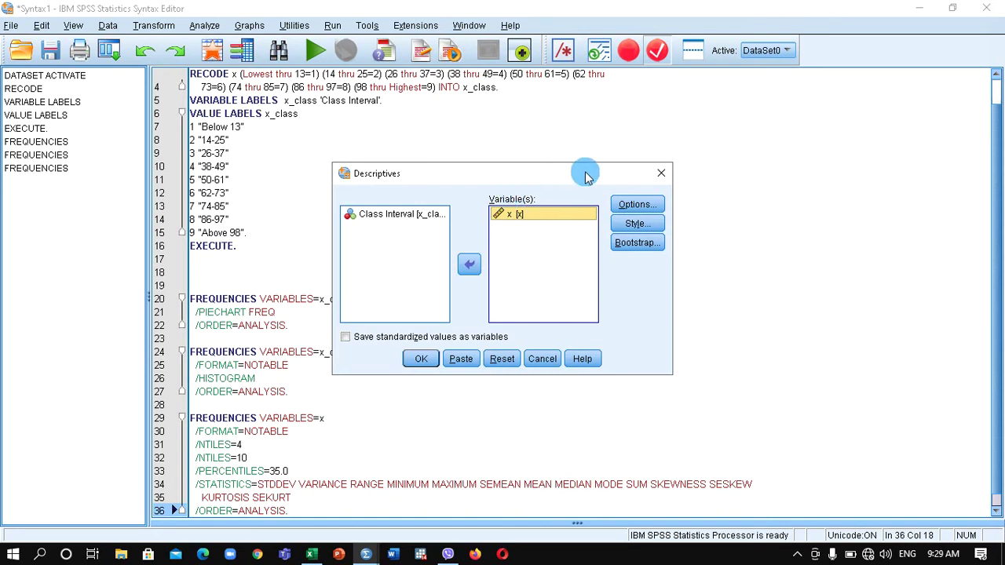
Add sum, variance, range, S.E. mean, kurtosis and skewness to the Descriptives options for x and paste the syntax
click(636, 205)
click(502, 164)
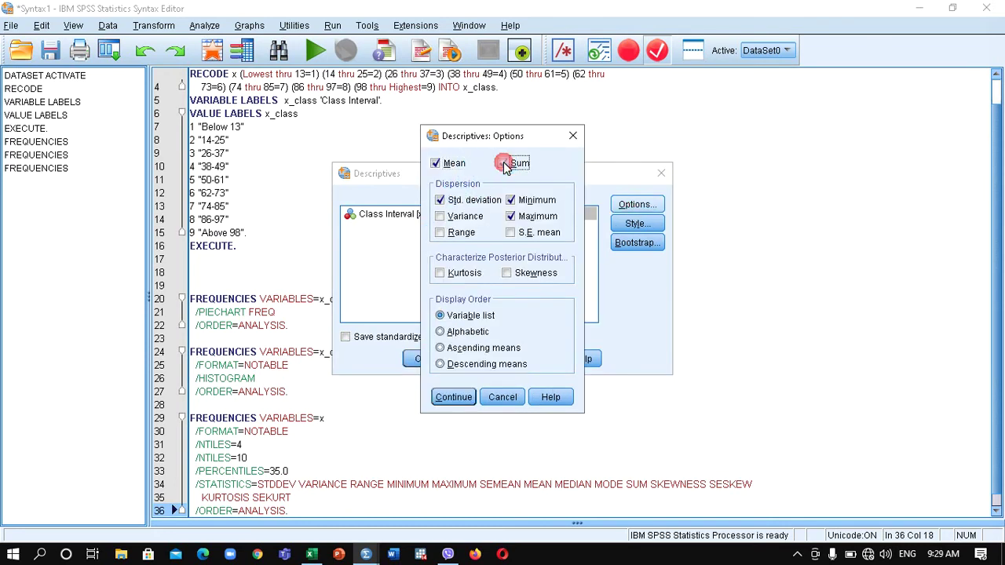
click(451, 217)
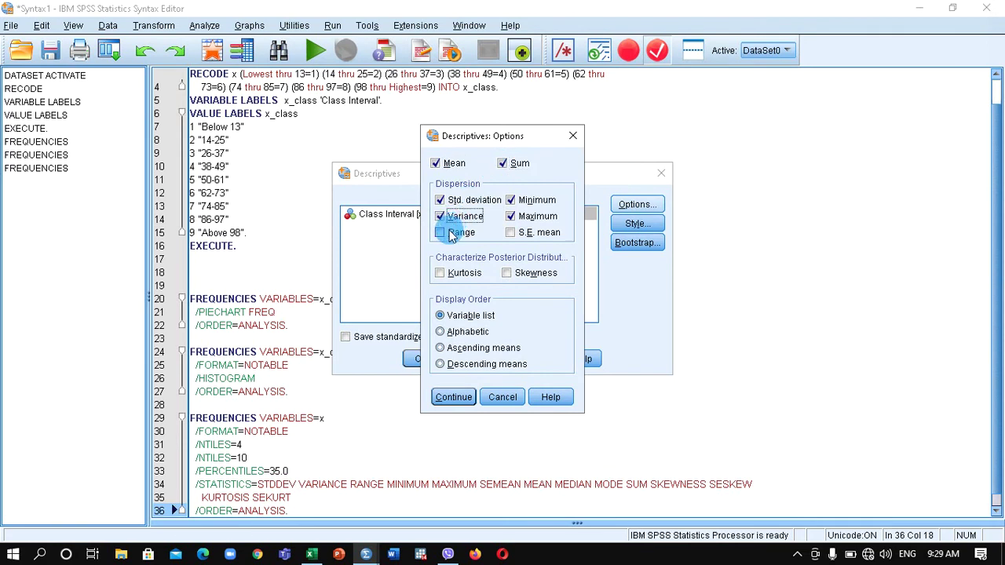
click(450, 233)
click(511, 232)
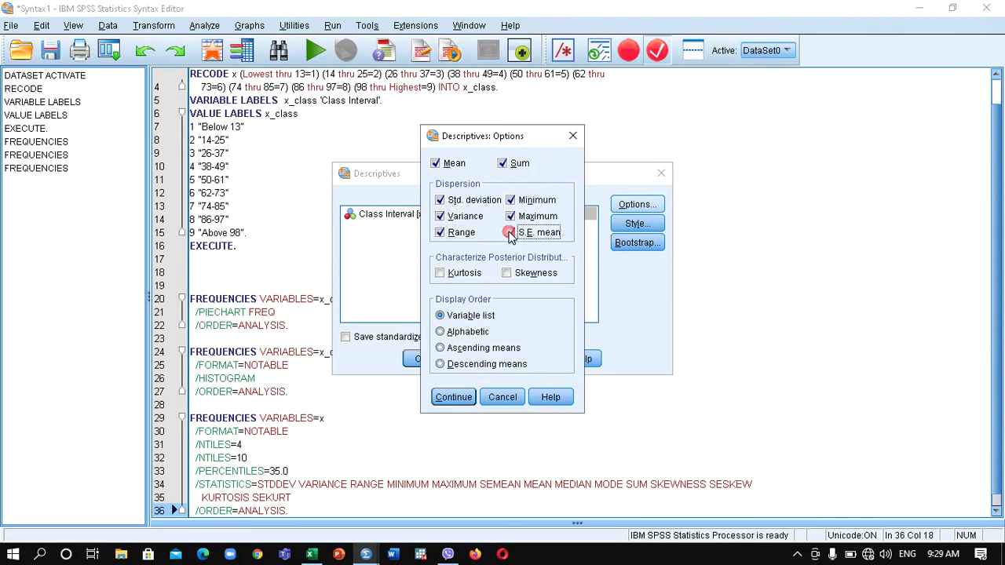
click(470, 277)
click(512, 275)
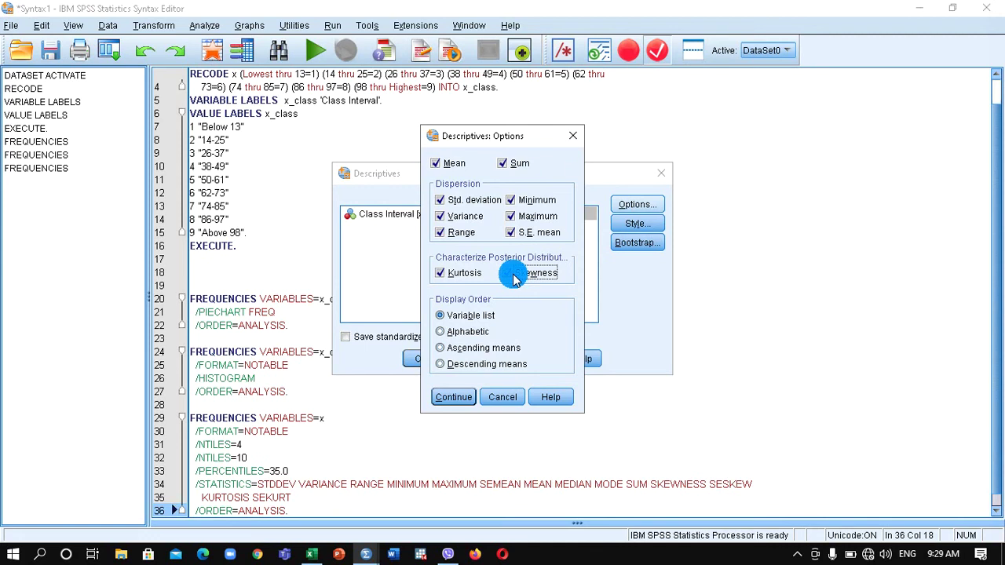
click(451, 396)
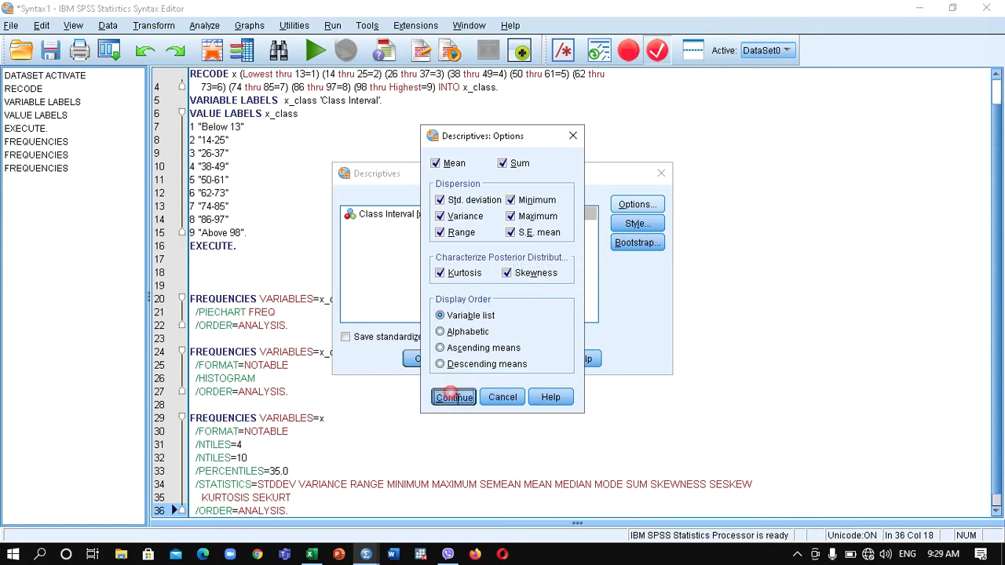
click(468, 360)
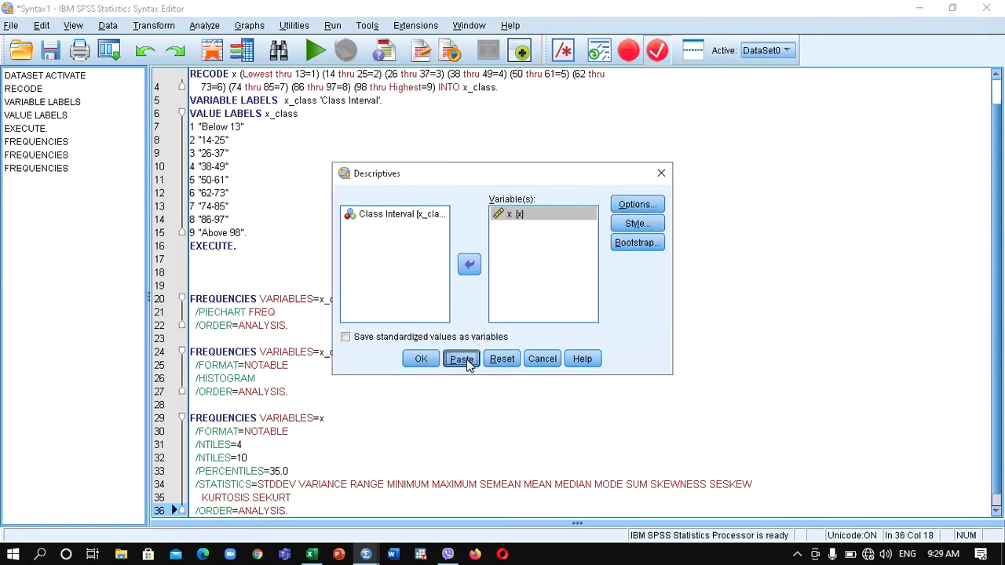
Start an Explore analysis with x as the dependent variable, keeping descriptives with a 95% confidence interval for the mean
click(207, 27)
mouse_move(283, 61)
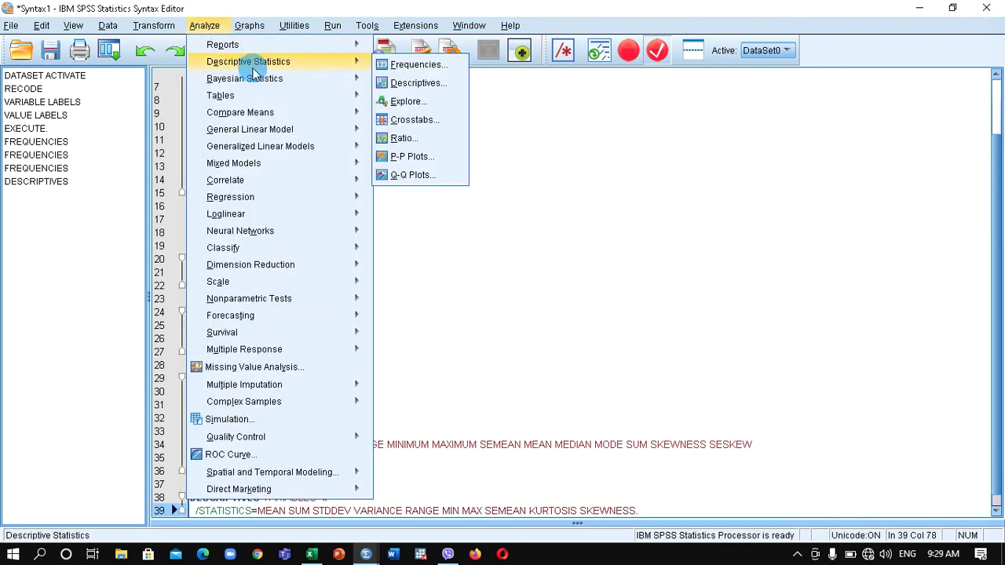
click(419, 108)
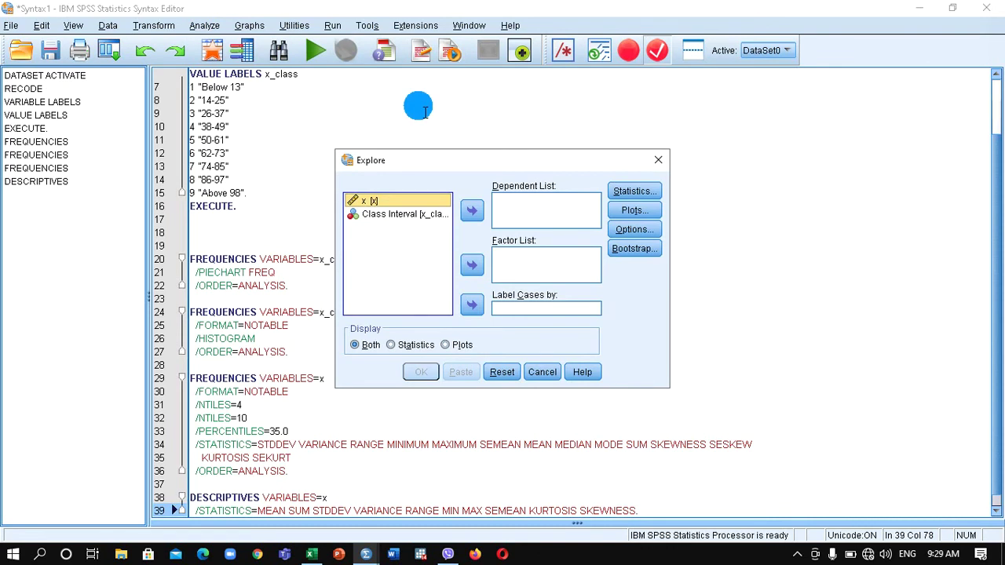
click(472, 212)
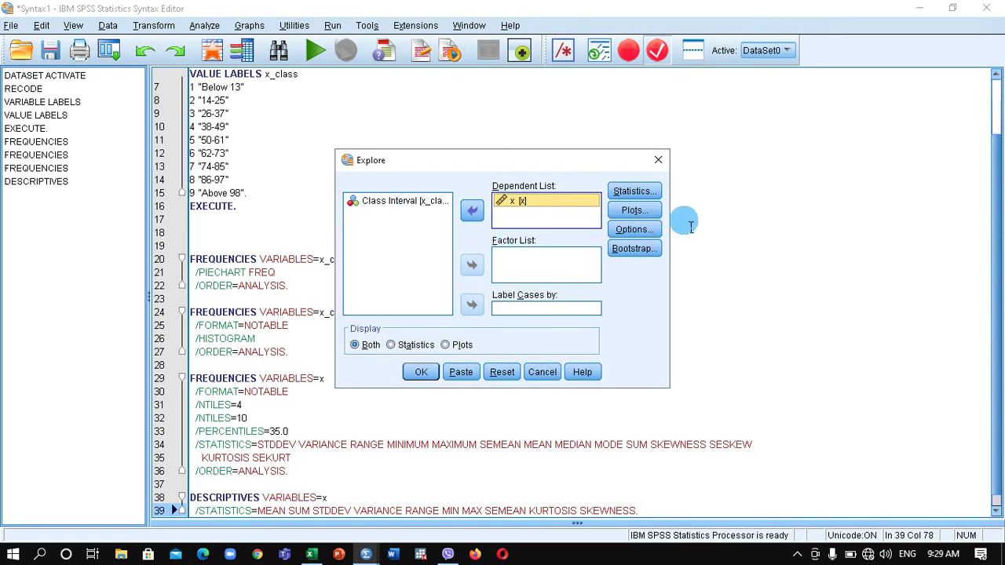
click(648, 201)
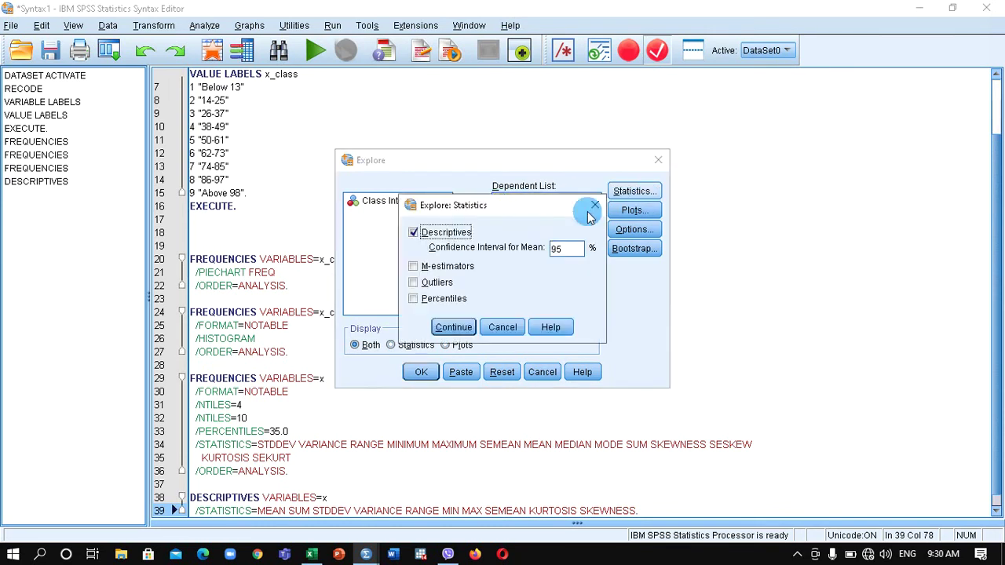
click(560, 248)
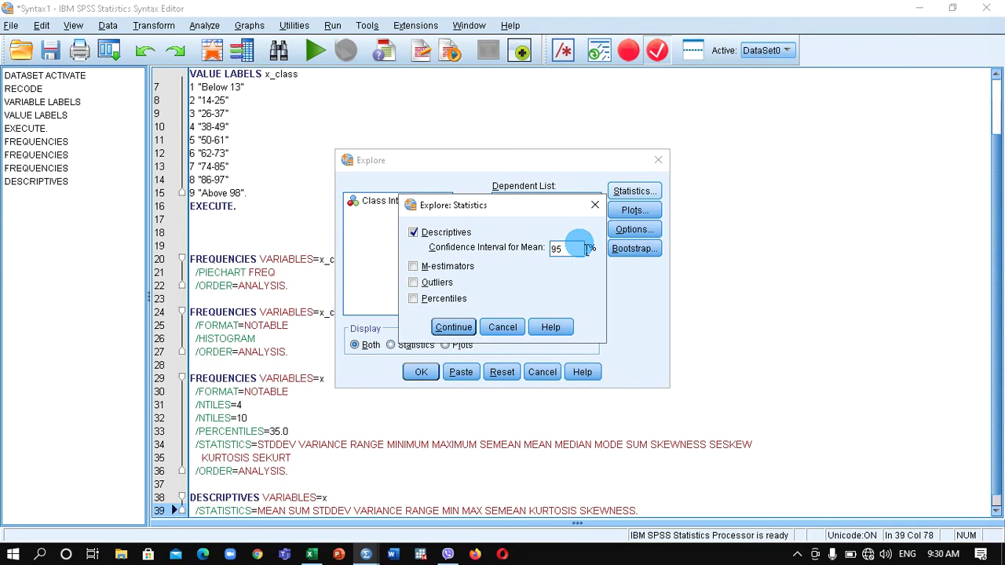
click(453, 328)
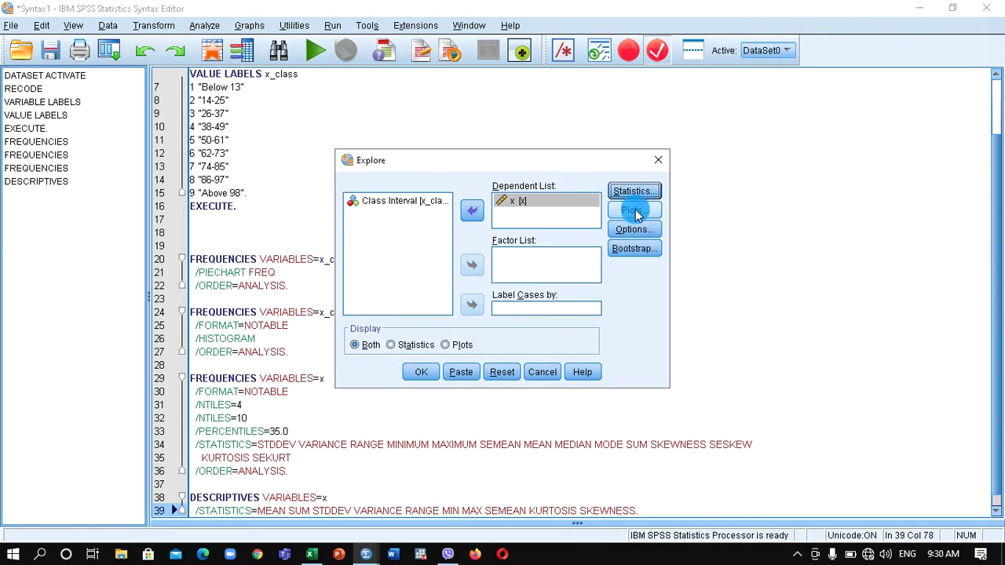
Accept the Explore plots with boxplots by factor levels together and a stem-and-leaf plot
click(634, 210)
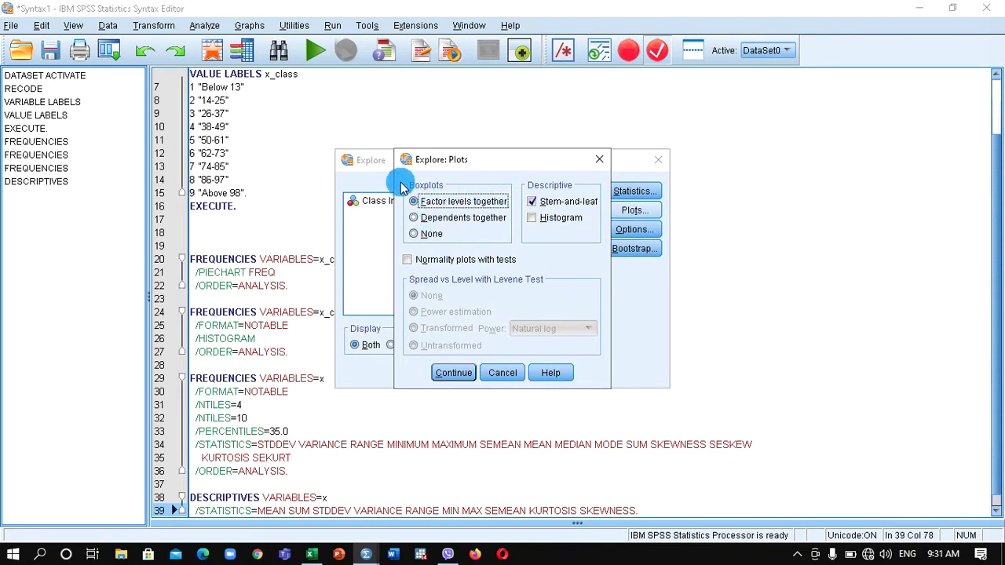
click(424, 237)
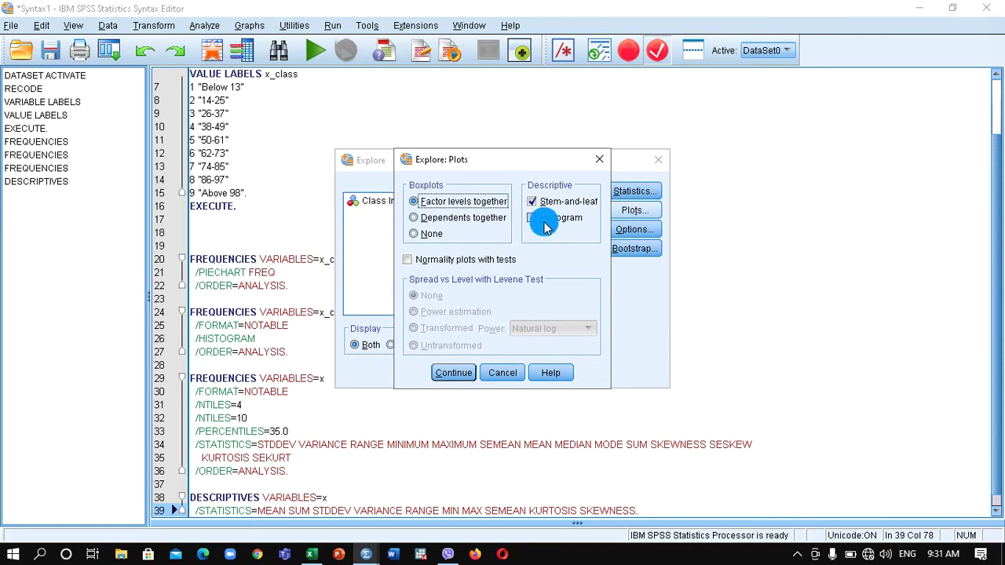
click(452, 373)
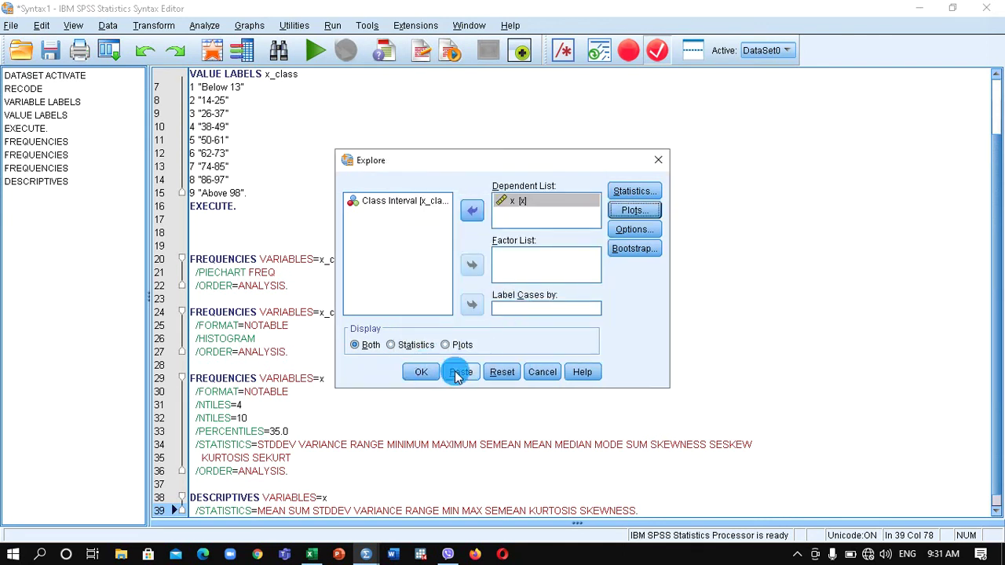
Paste the Explore syntax and run the Frequencies, Descriptives and Examine commands for x together
click(460, 373)
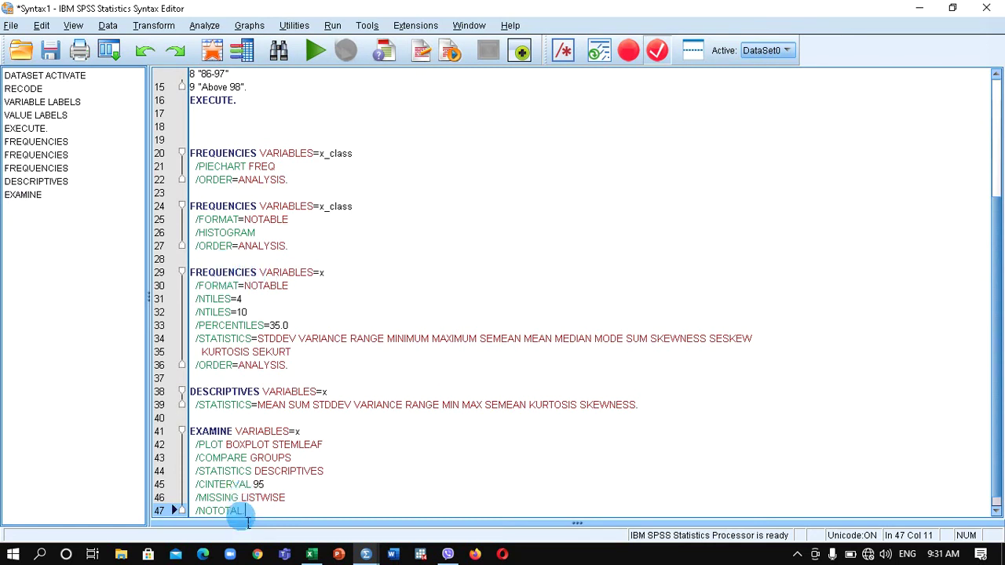
drag(254, 512, 177, 267)
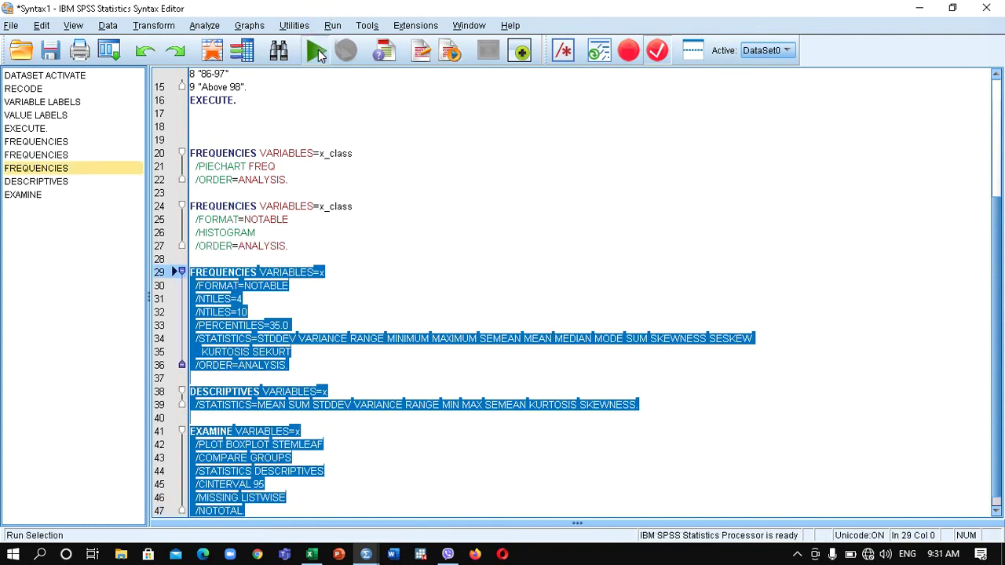
click(315, 51)
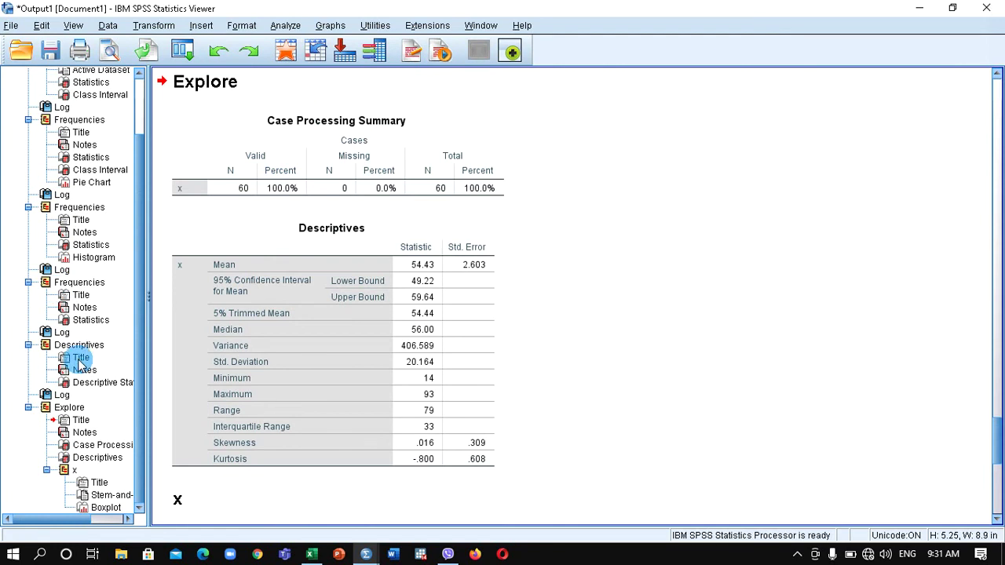
Examine the Frequencies statistics table for x in the output, from the mean through the percentiles
click(80, 285)
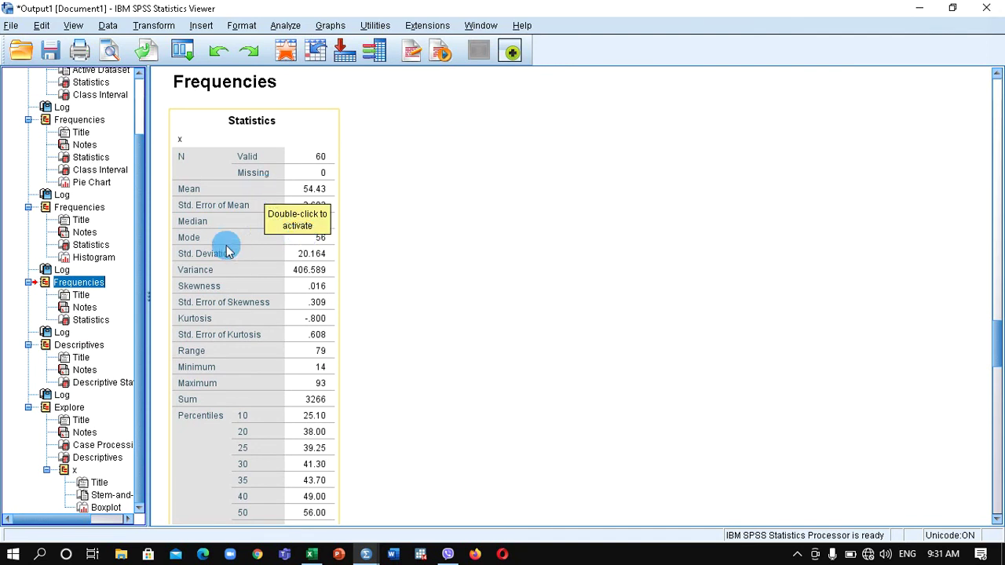
click(353, 213)
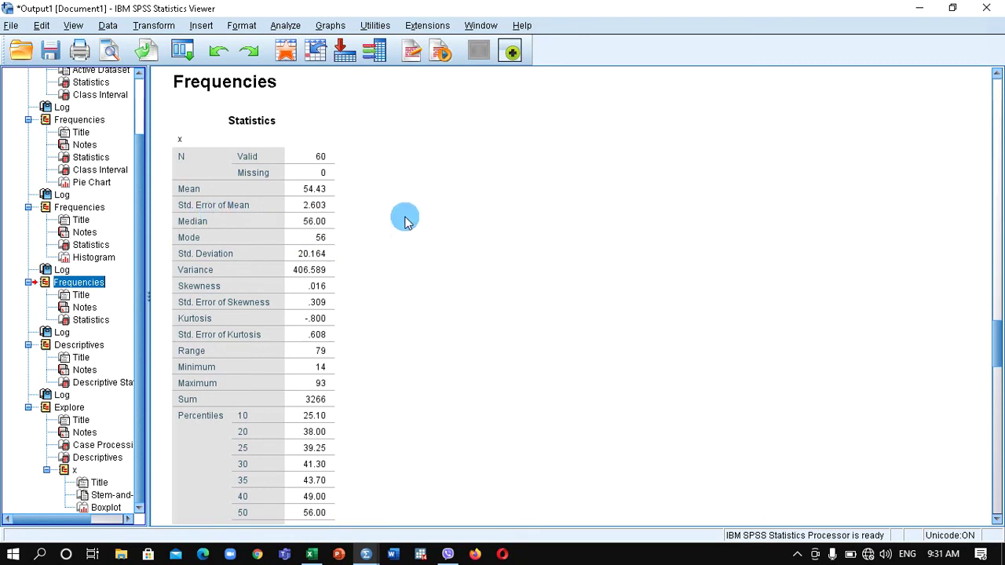
click(419, 225)
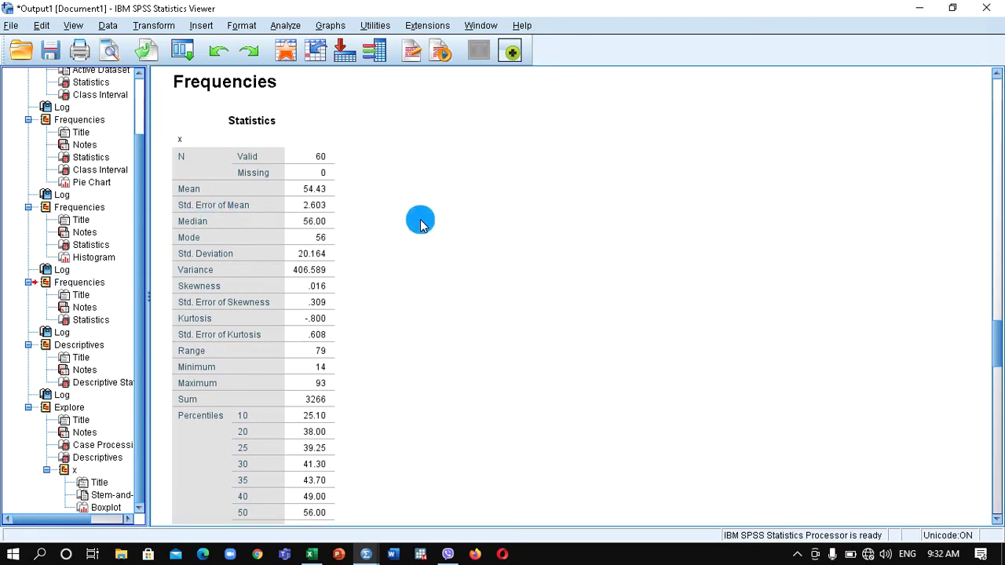
click(298, 180)
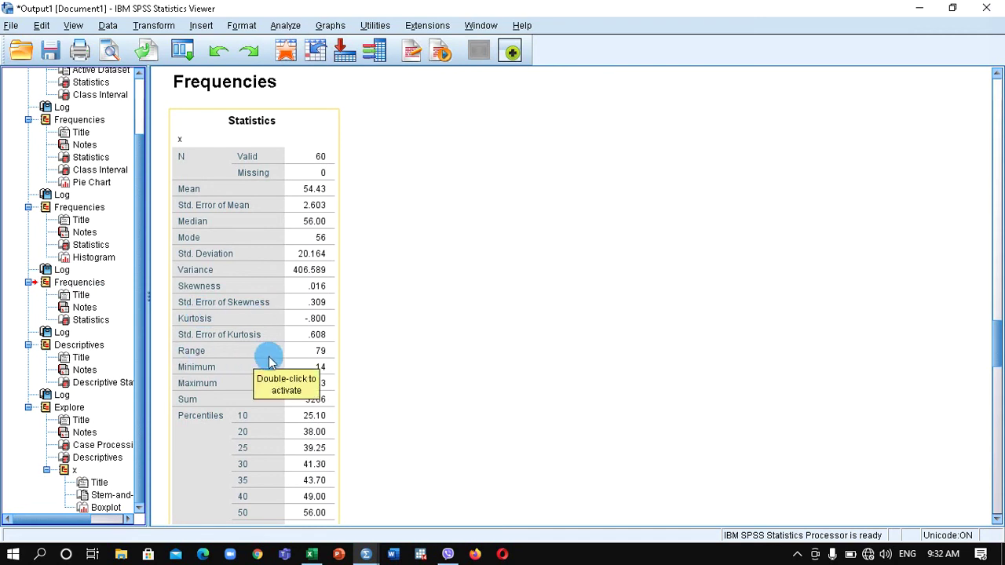
click(405, 368)
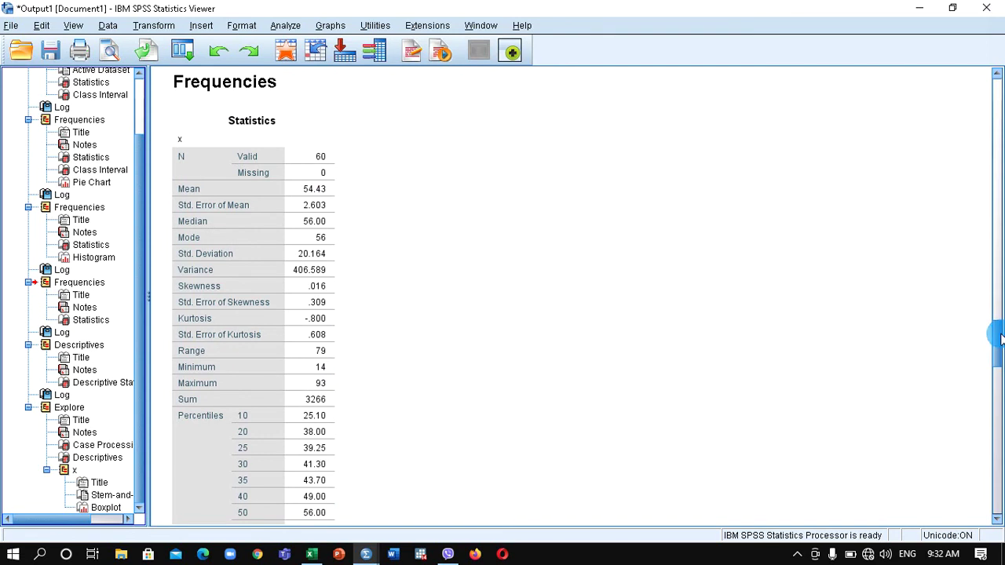
drag(998, 338, 995, 344)
click(243, 235)
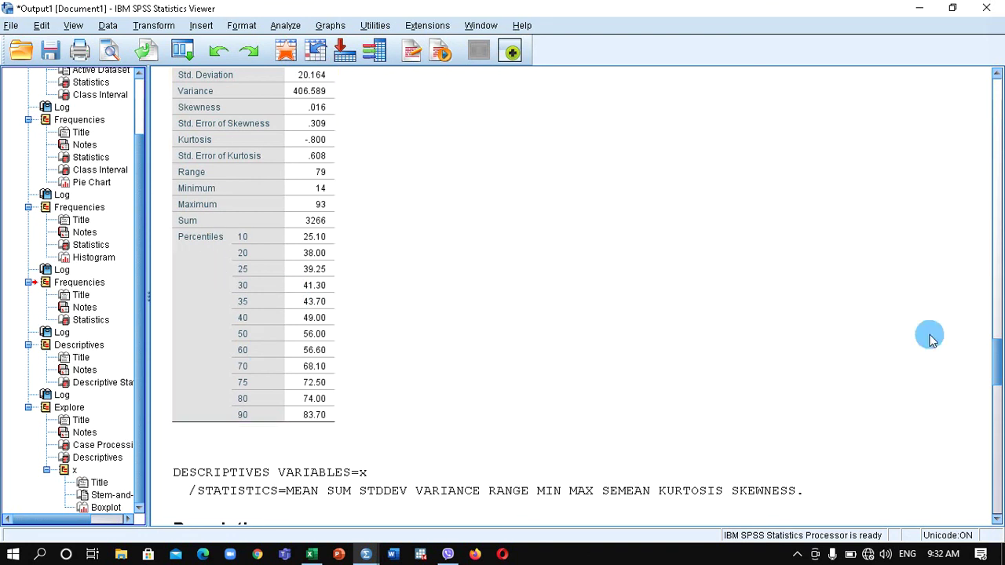
Examine the Descriptives table and the Explore results for x, including the stem-and-leaf plot and boxplot
drag(995, 369, 994, 406)
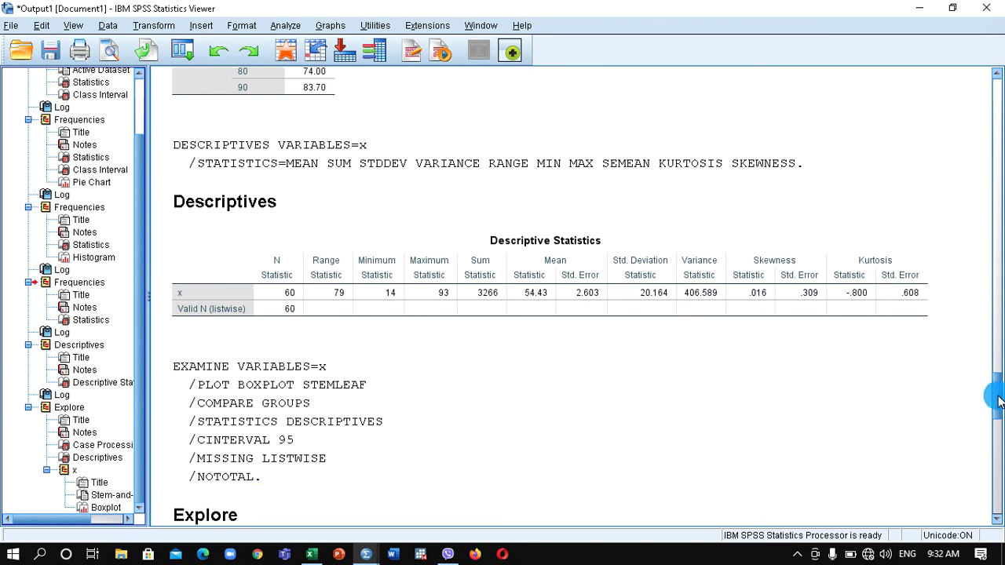
drag(996, 399, 996, 437)
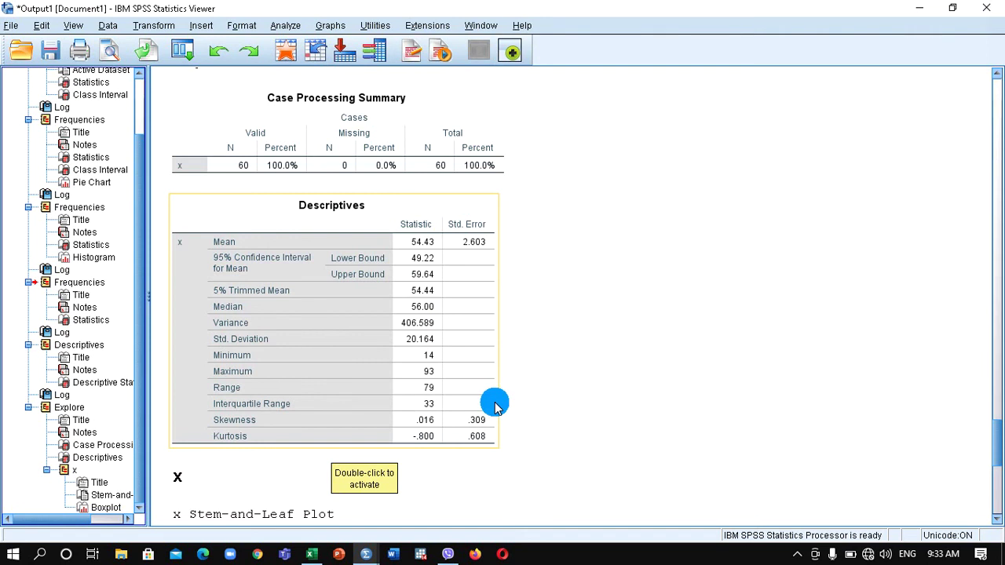
click(405, 292)
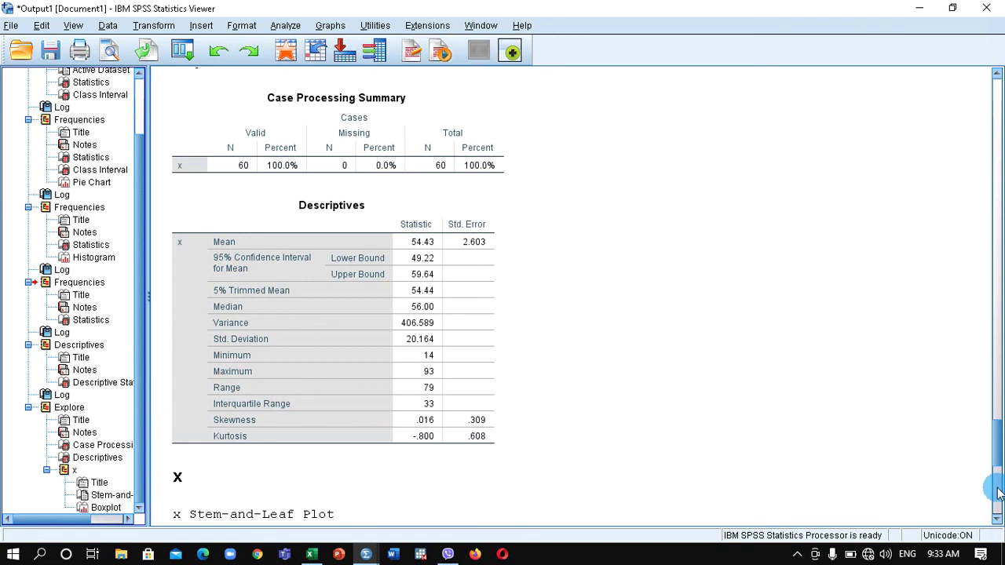
click(997, 520)
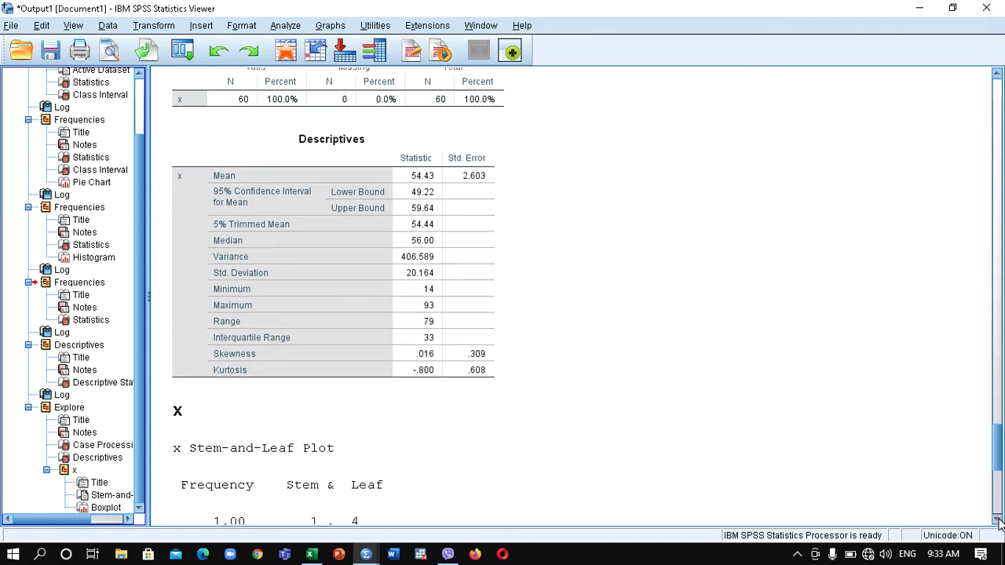
click(998, 520)
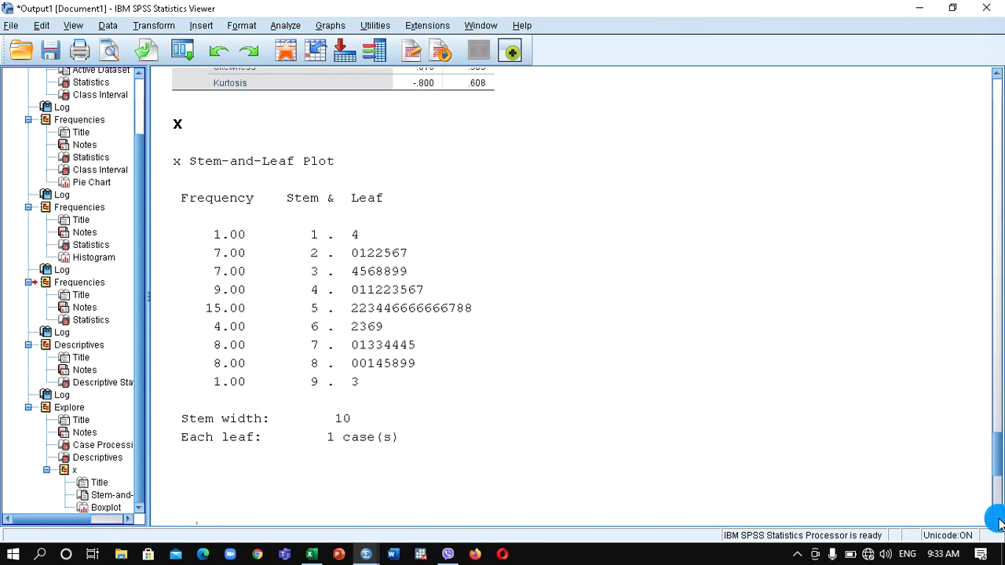
click(998, 520)
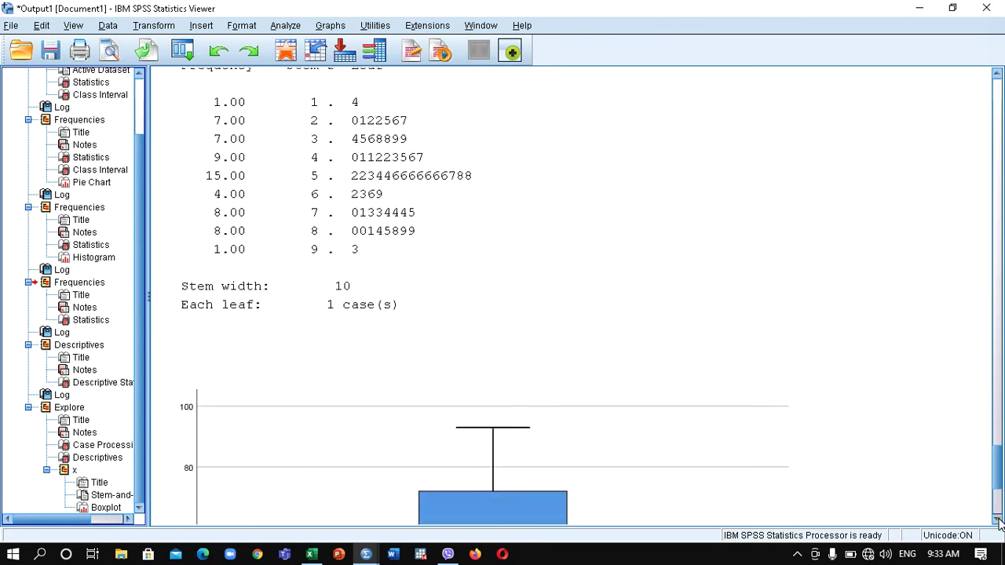
click(997, 519)
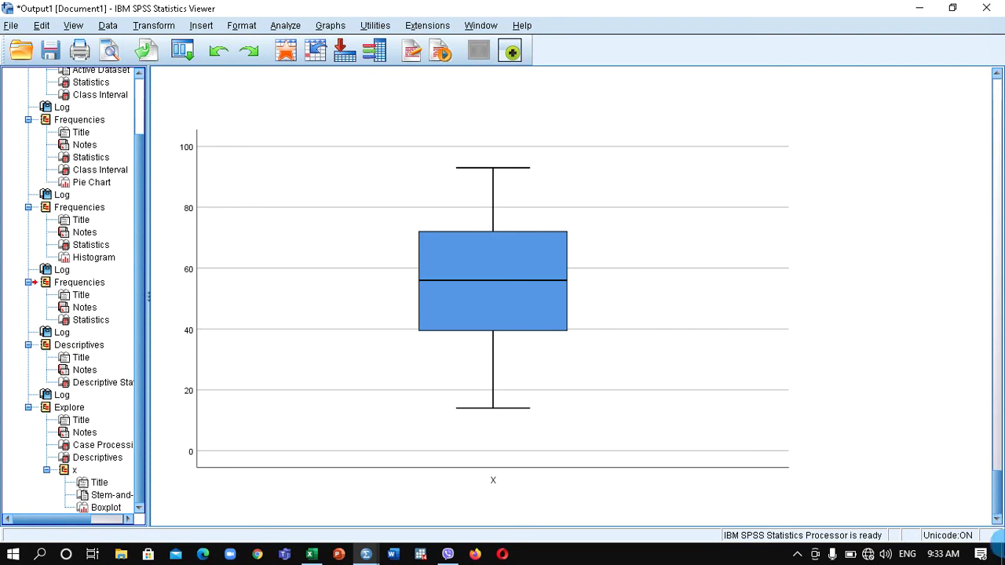
Copy the Class Interval frequency table that precedes the pie chart in the output
click(88, 126)
click(225, 288)
double_click(239, 291)
right_click(233, 291)
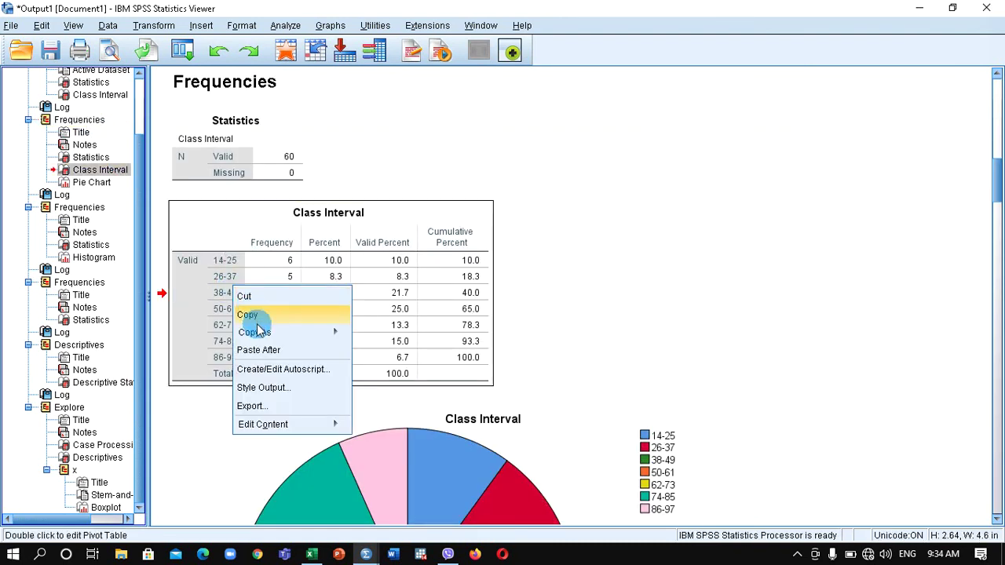
click(259, 316)
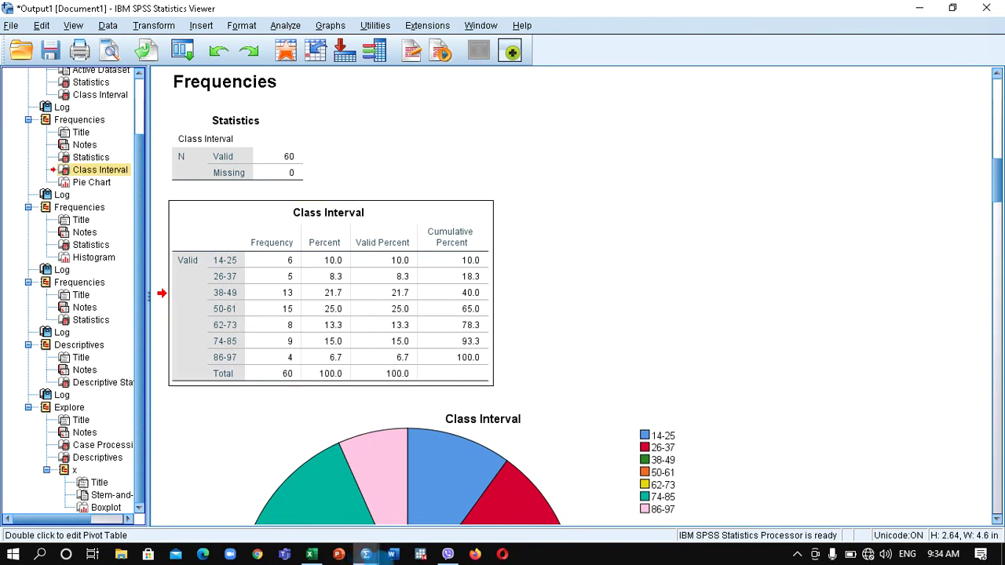
Switch to Excel, create a blank workbook and paste the copied Class Interval frequency table at cell A3
click(312, 555)
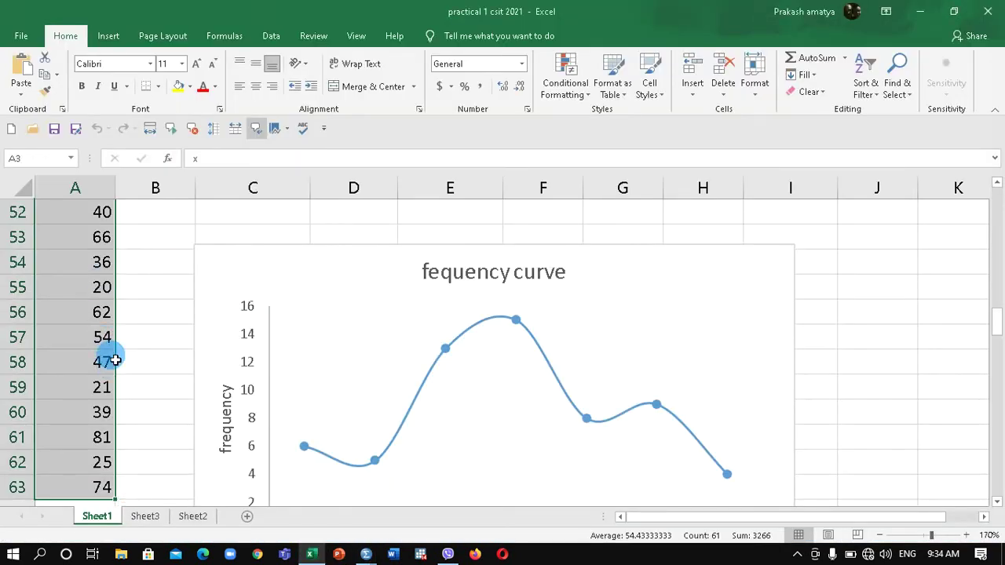
click(11, 128)
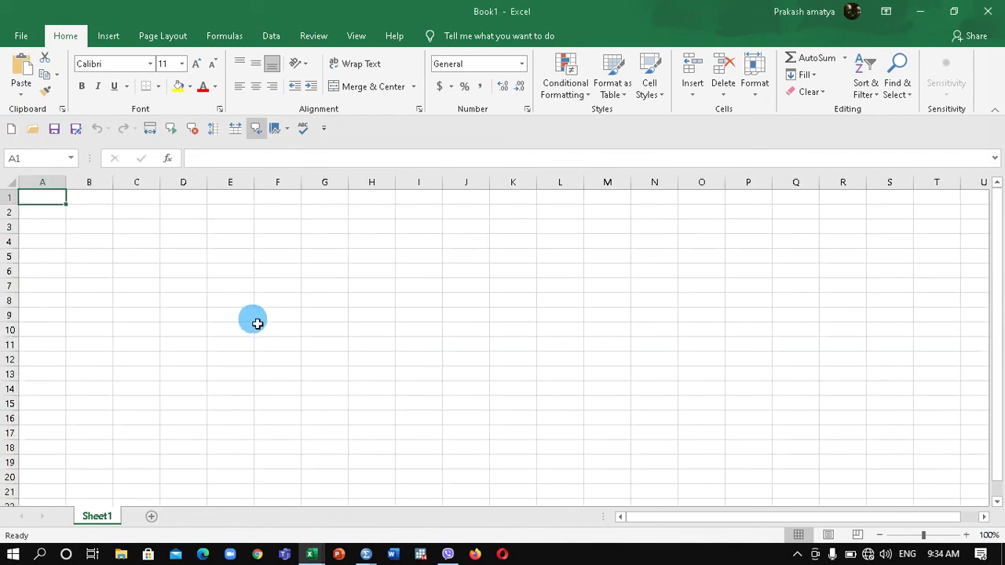
right_click(59, 233)
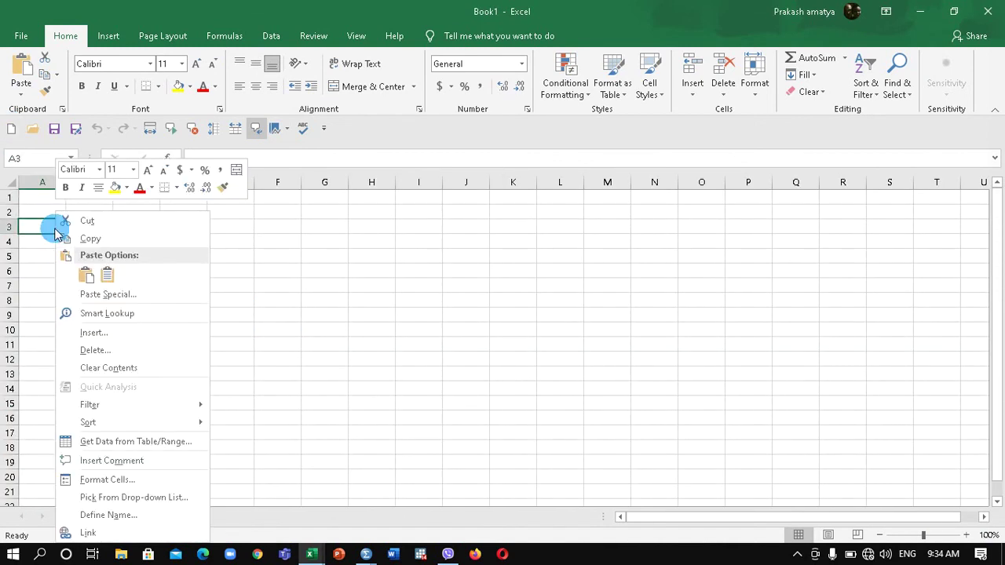
click(88, 281)
Unmerge the blank header cell A4 above the class intervals so that B4 becomes a separate cell
click(89, 269)
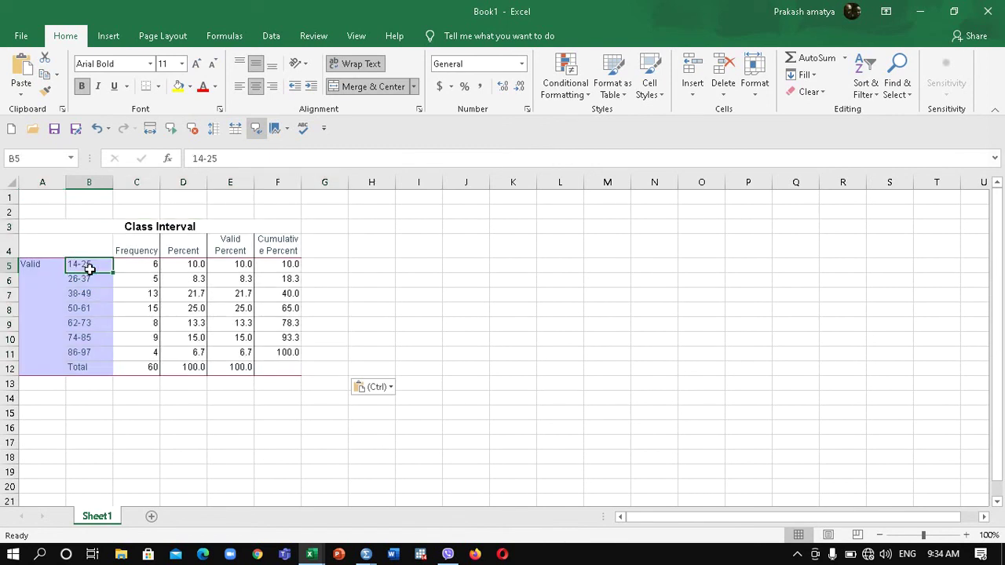
click(95, 258)
click(97, 251)
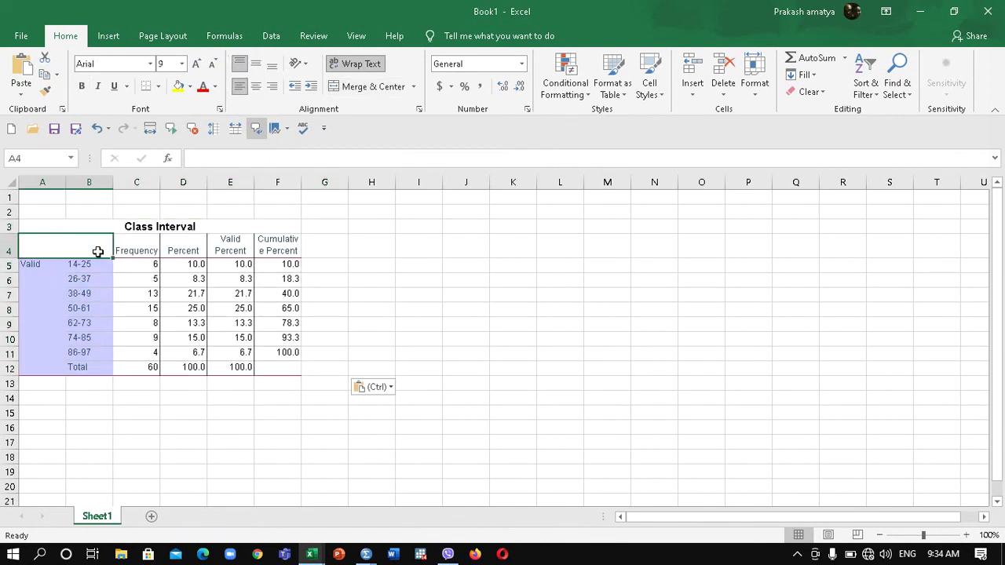
click(355, 88)
drag(91, 249, 146, 367)
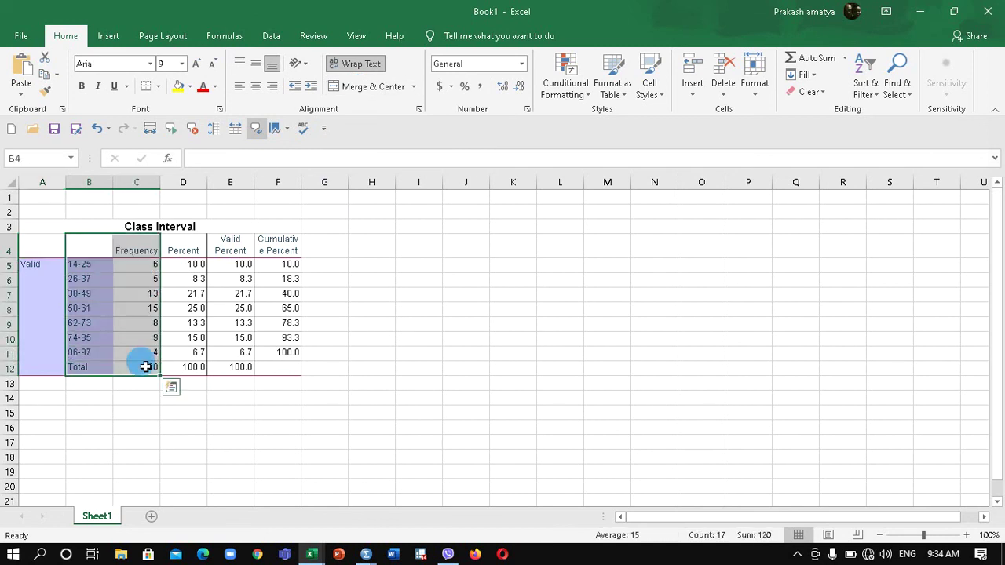
shift+click(145, 355)
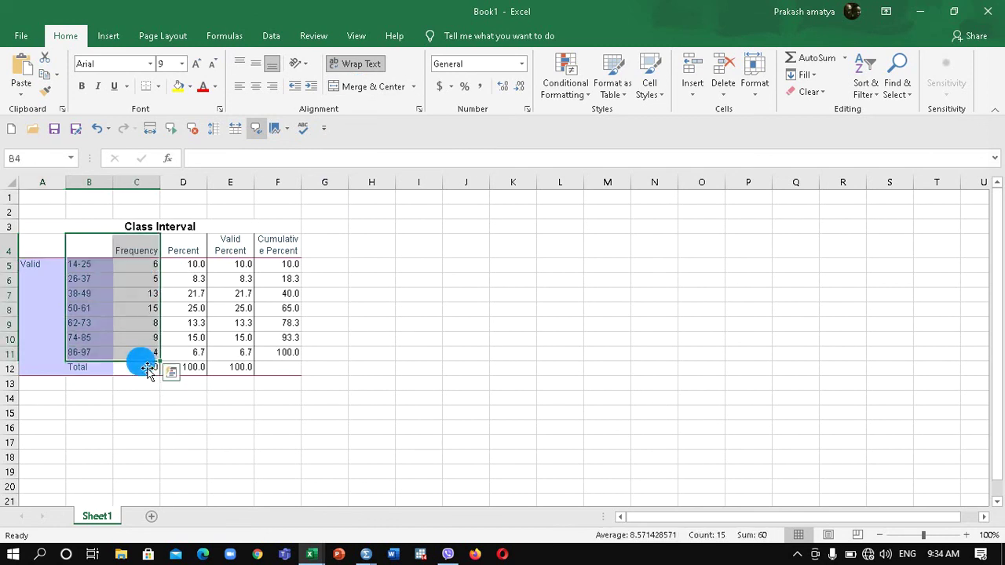
right_click(92, 248)
click(155, 222)
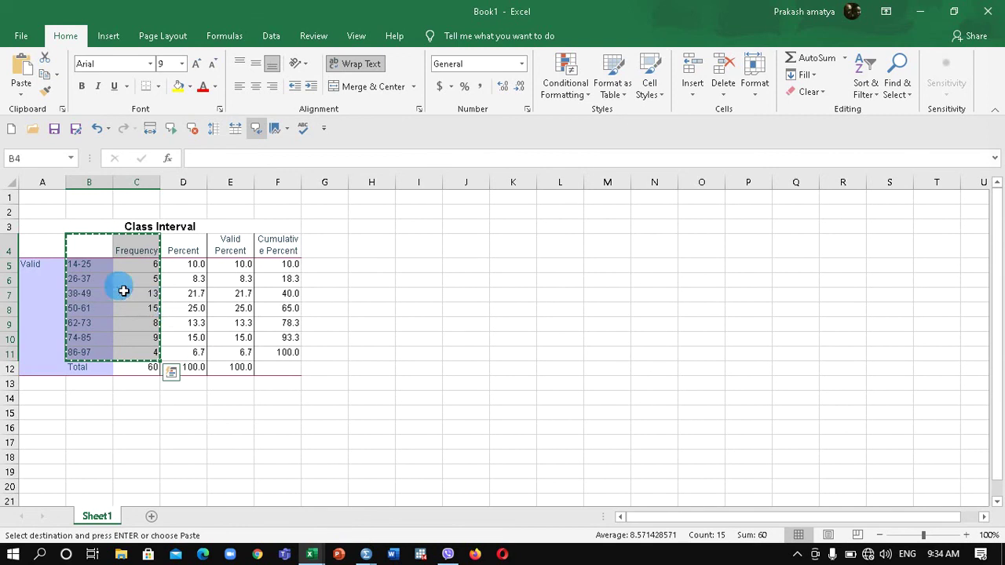
Enter the heading Class in B4 and copy the class and frequency columns without the Total row, B4:C11
click(91, 249)
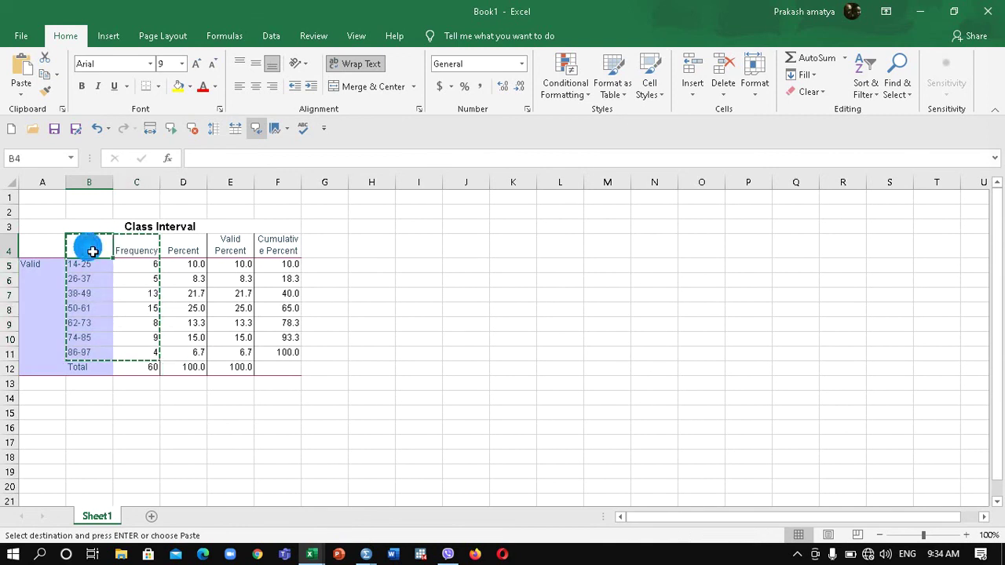
text(Class)
click(343, 293)
drag(101, 254, 126, 353)
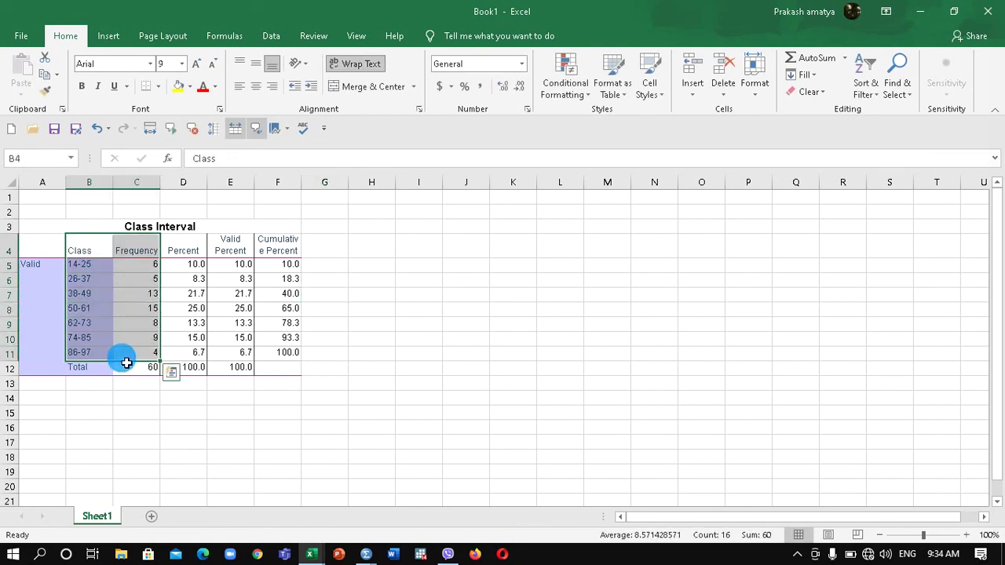
key(ctrl+c)
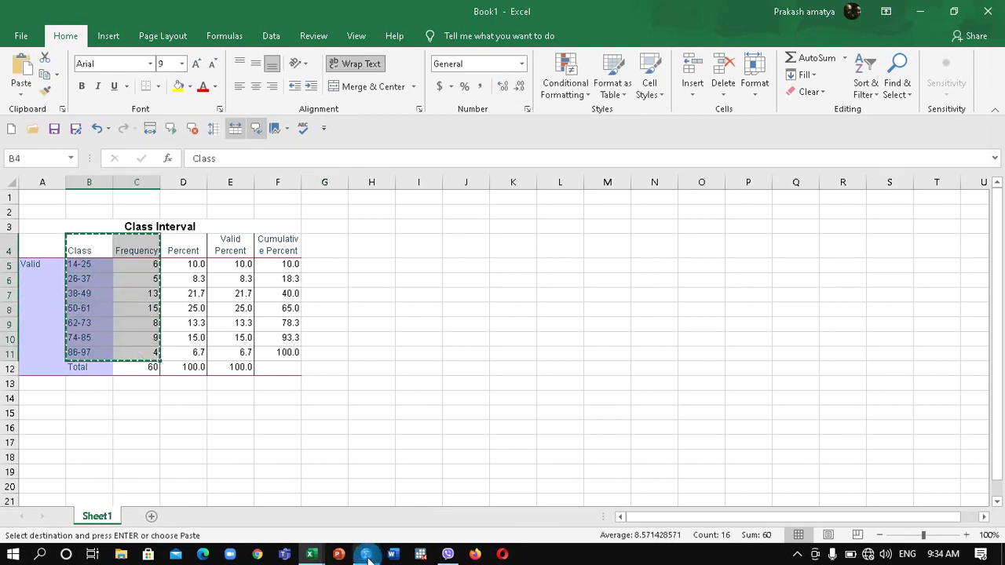
Switch to SPSS, create a new dataset and paste the copied class and frequency columns with variable names
click(366, 555)
click(197, 528)
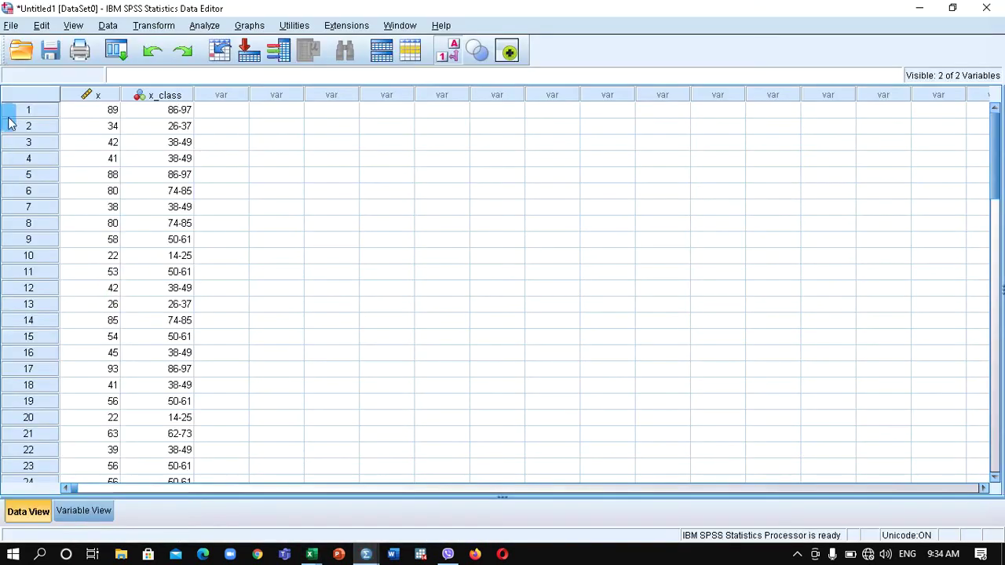
click(12, 27)
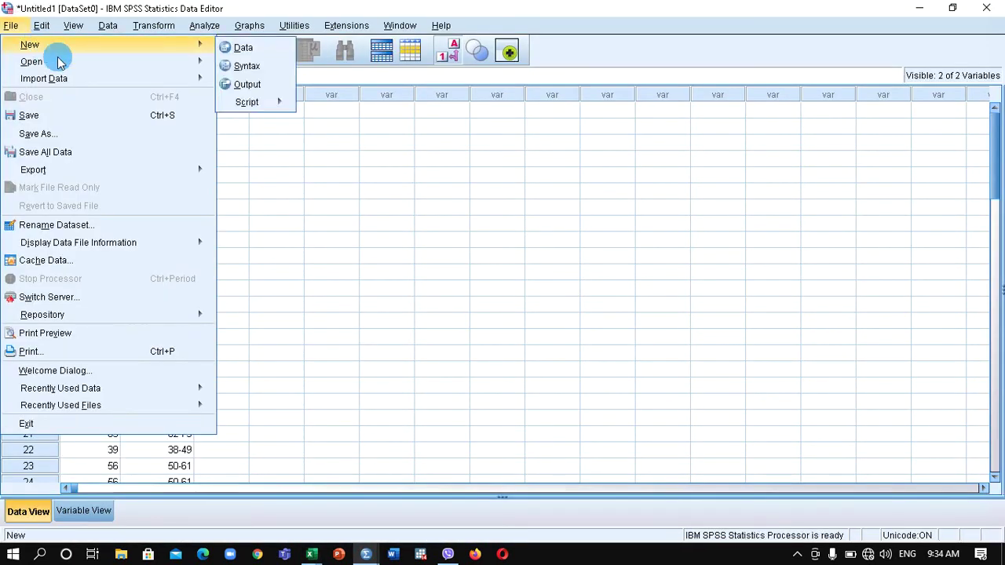
mouse_move(110, 47)
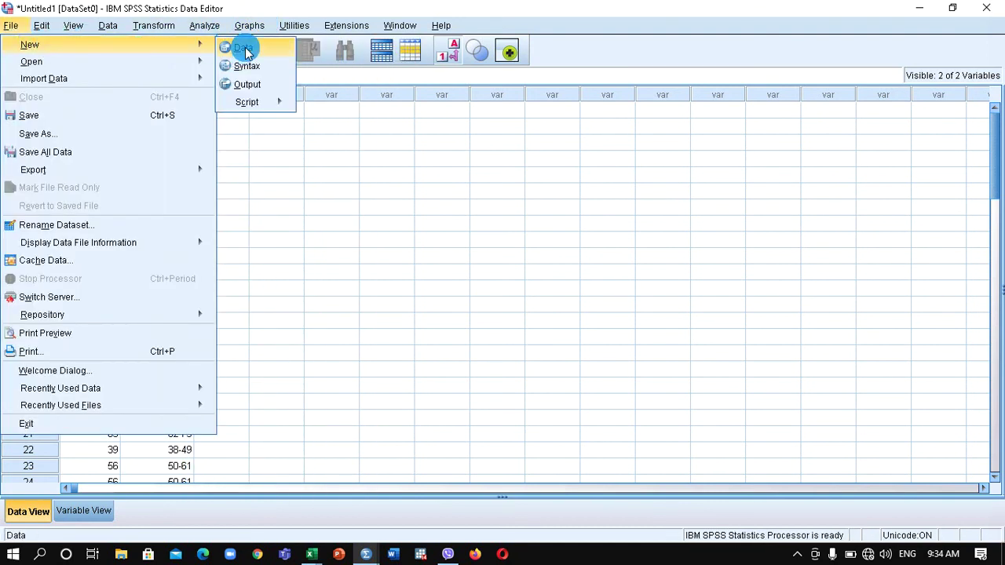
click(243, 47)
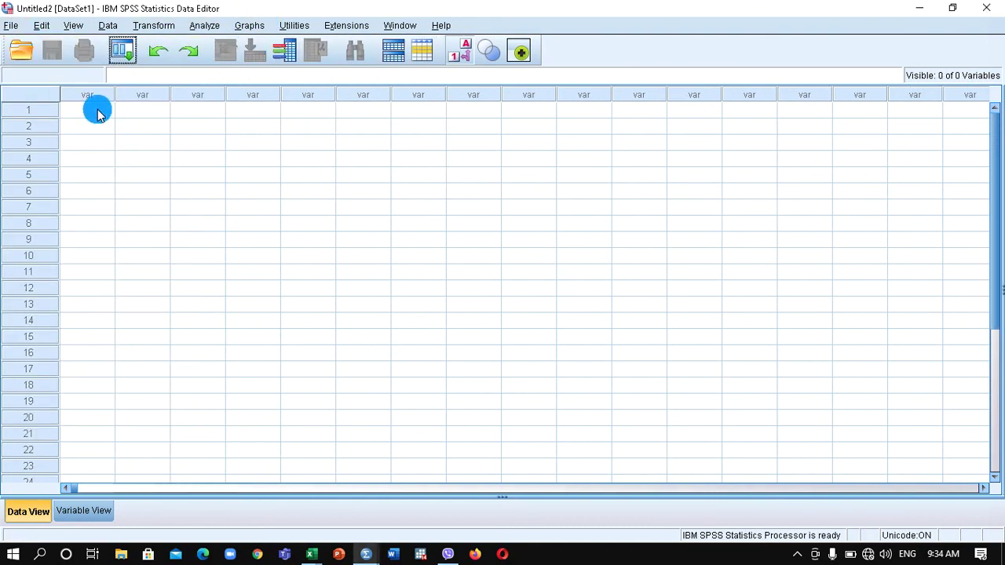
right_click(97, 110)
click(160, 212)
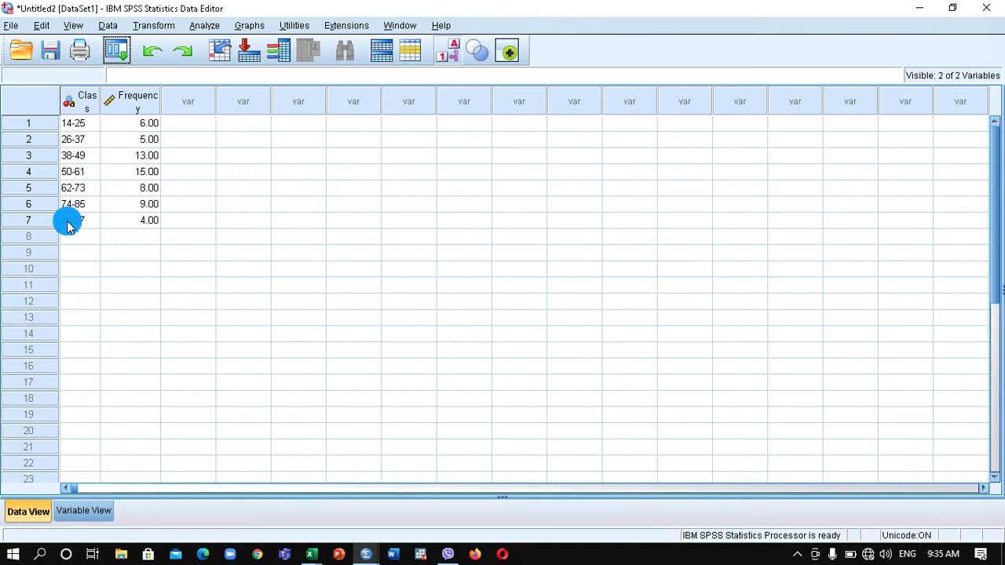
click(85, 125)
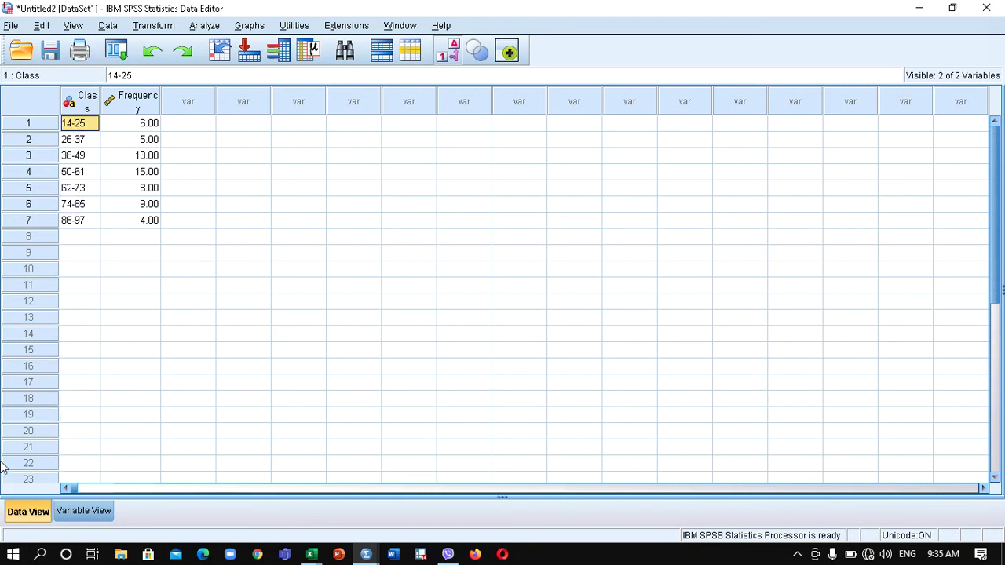
Switch to the Excel workbook practical 1 csit 2021 and copy the midvalue column with its heading, J14:J21
click(311, 555)
click(245, 508)
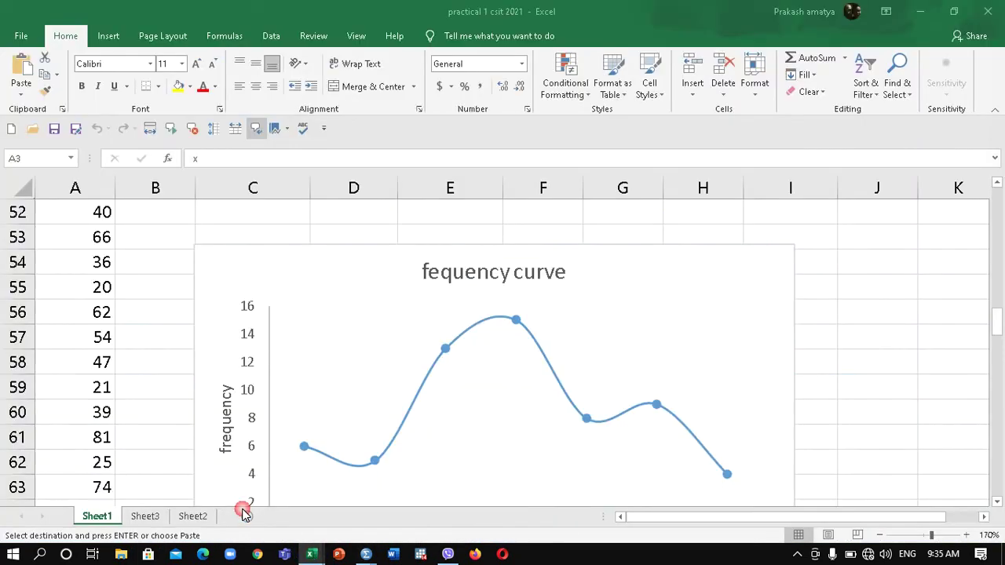
drag(998, 326, 985, 234)
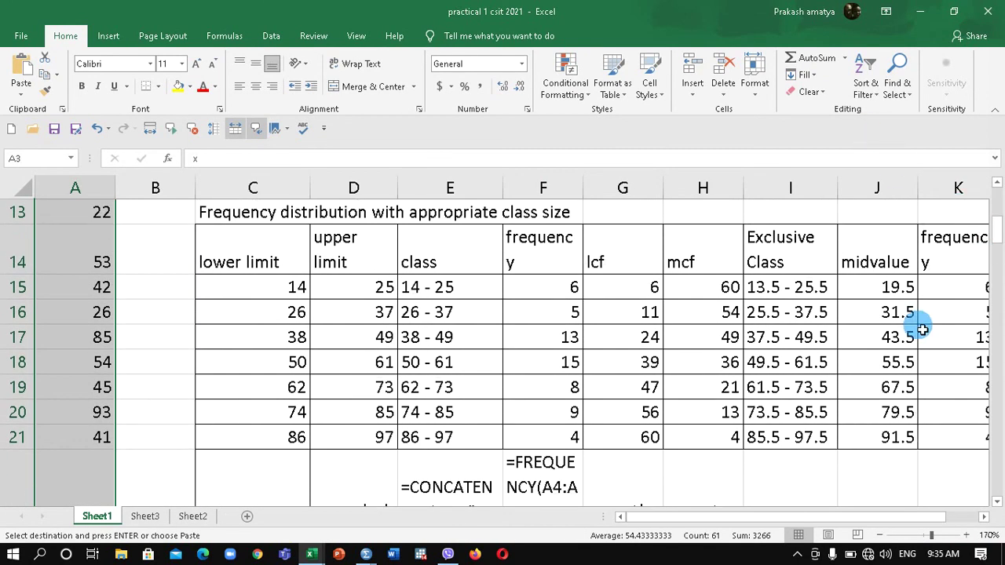
click(885, 260)
drag(885, 265, 897, 437)
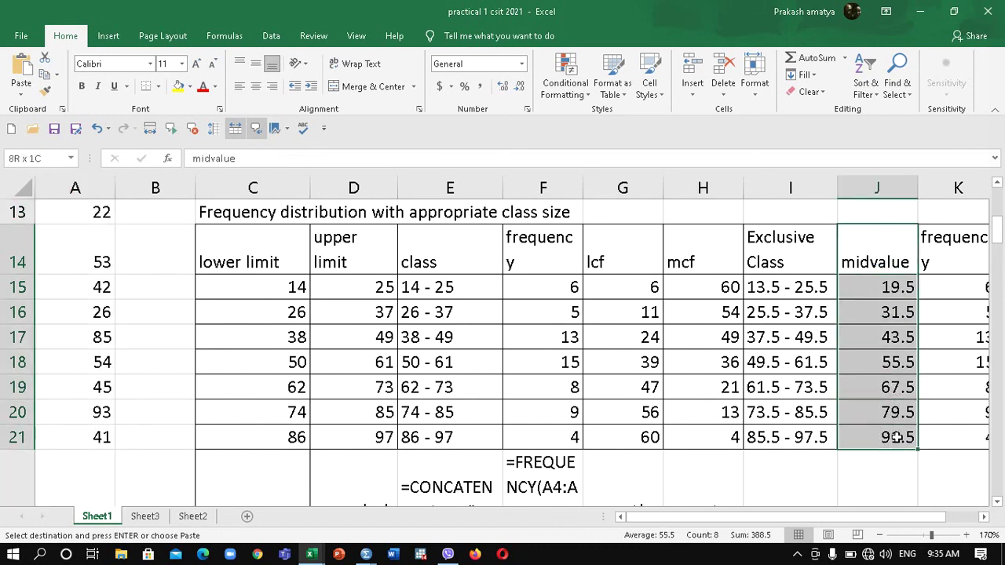
right_click(874, 253)
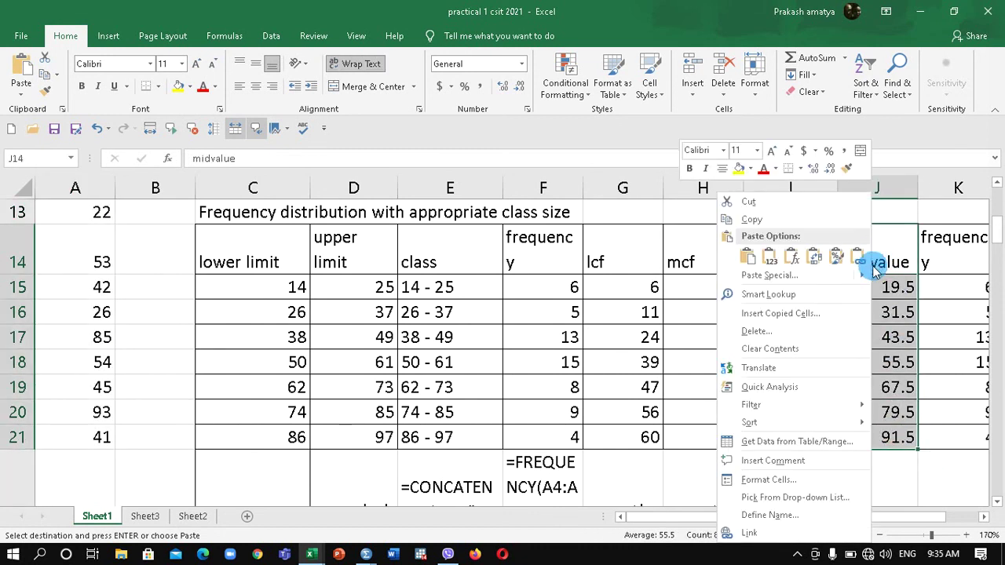
click(805, 152)
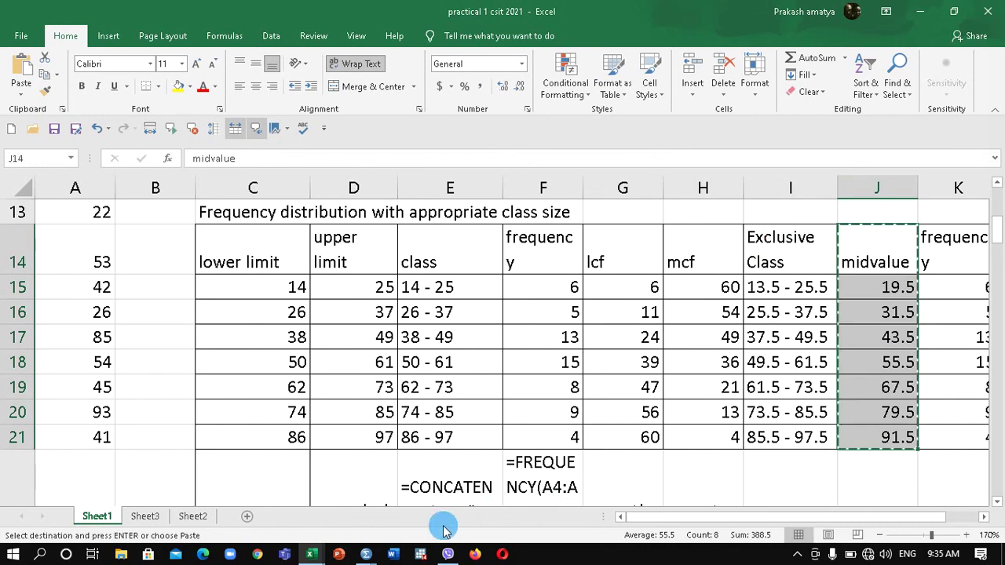
Return to the new SPSS dataset and paste the midvalues over the Class column with variable names
click(366, 554)
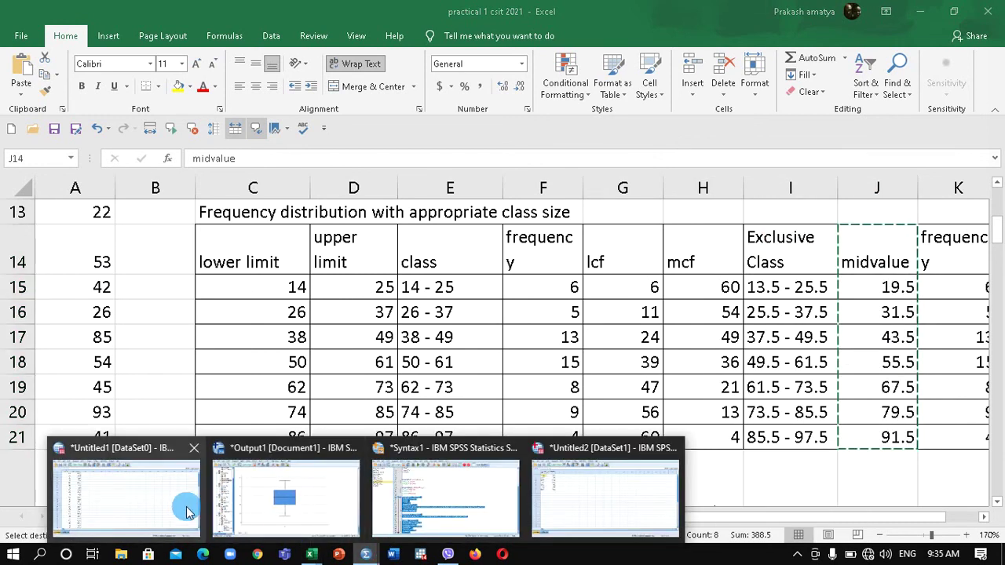
click(567, 506)
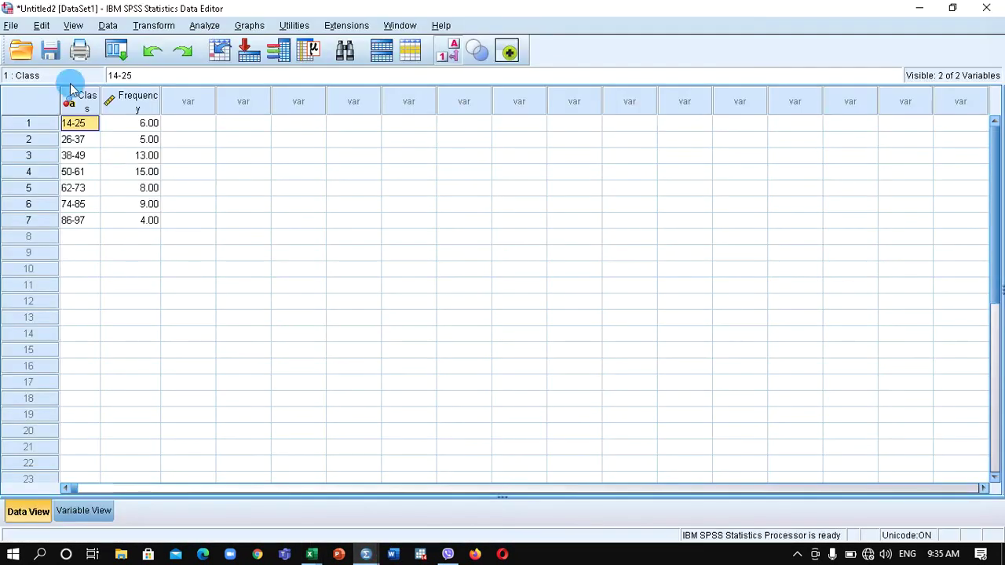
right_click(80, 129)
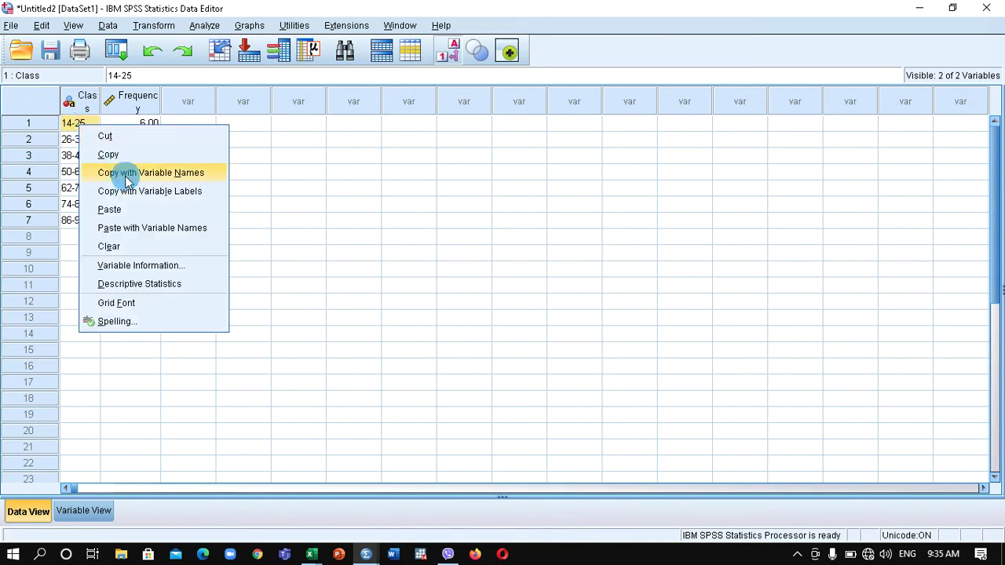
click(153, 228)
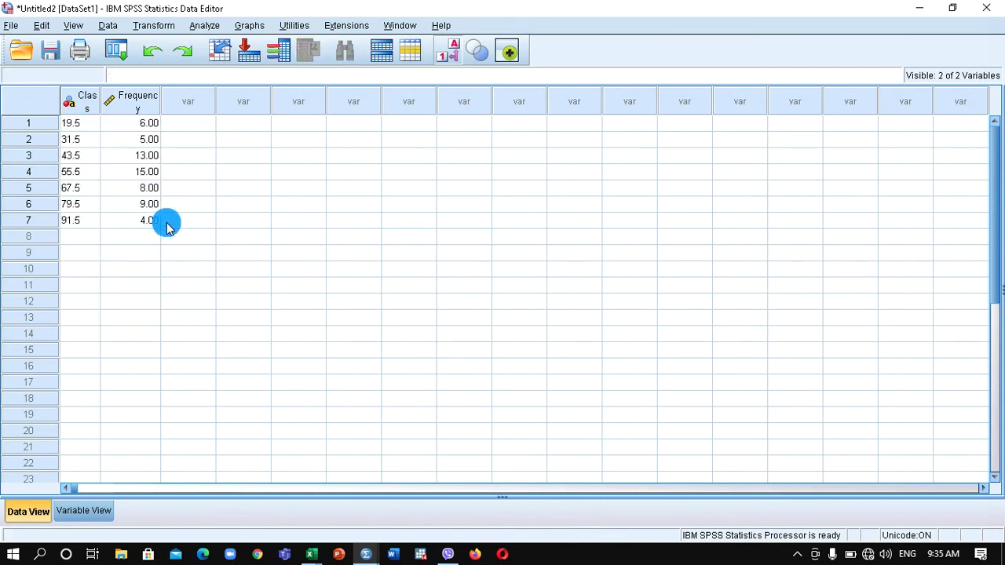
Rename the Class variable as midvalue in the variable definitions
click(76, 102)
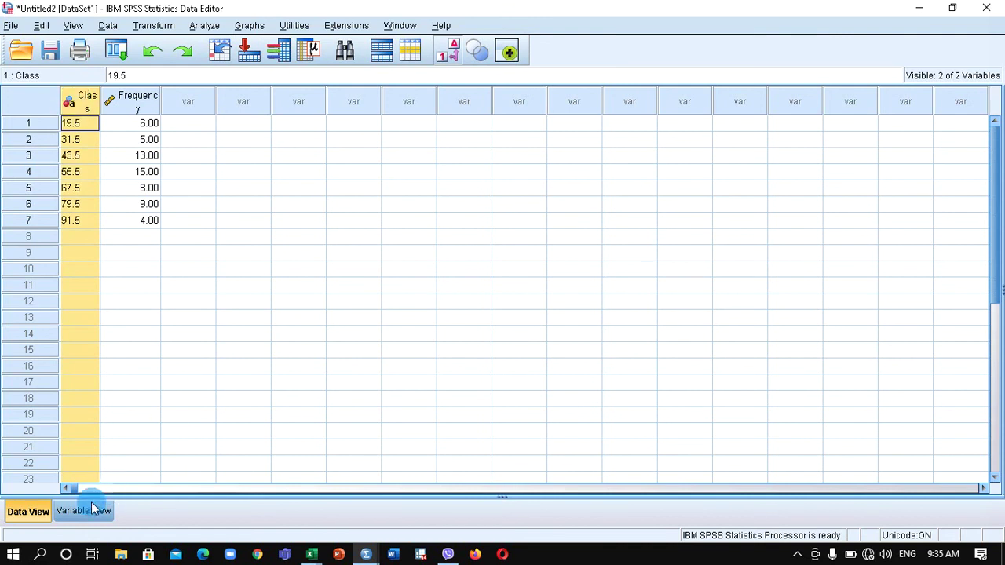
click(90, 512)
click(100, 92)
text(Frequ)
key(BackSpace)
key(BackSpace)
text(midvalue)
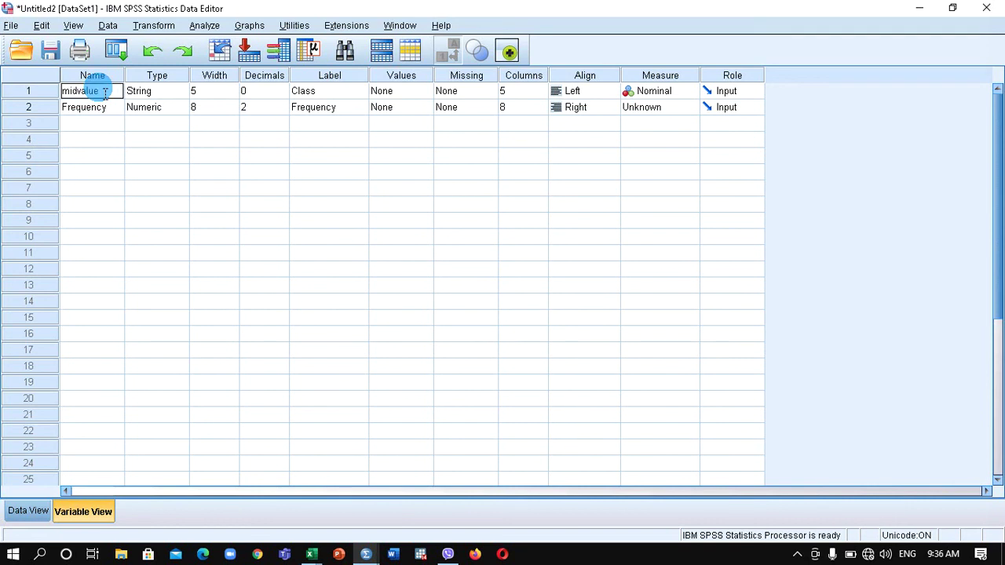
Change the midvalue variable's type to Numeric
click(163, 76)
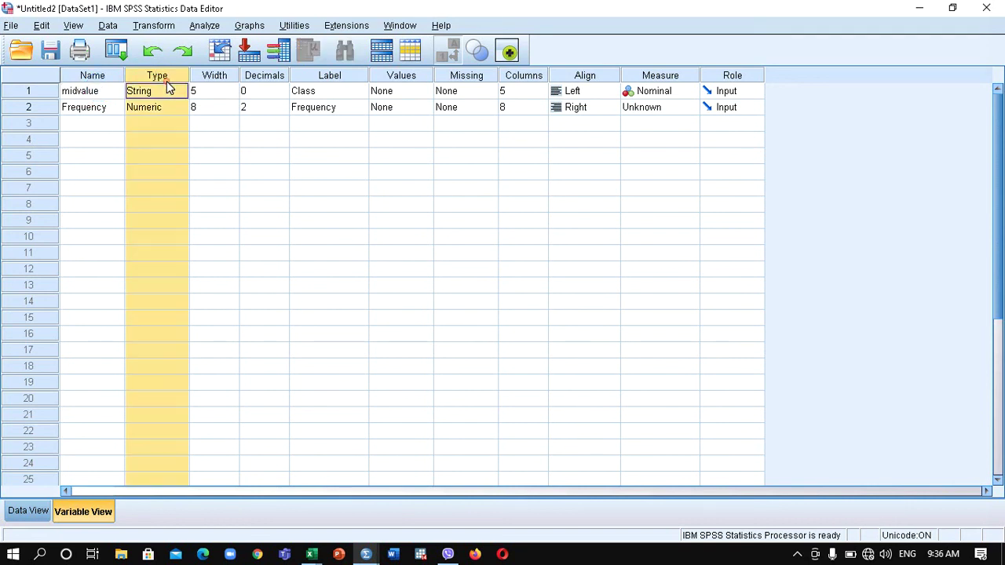
click(184, 91)
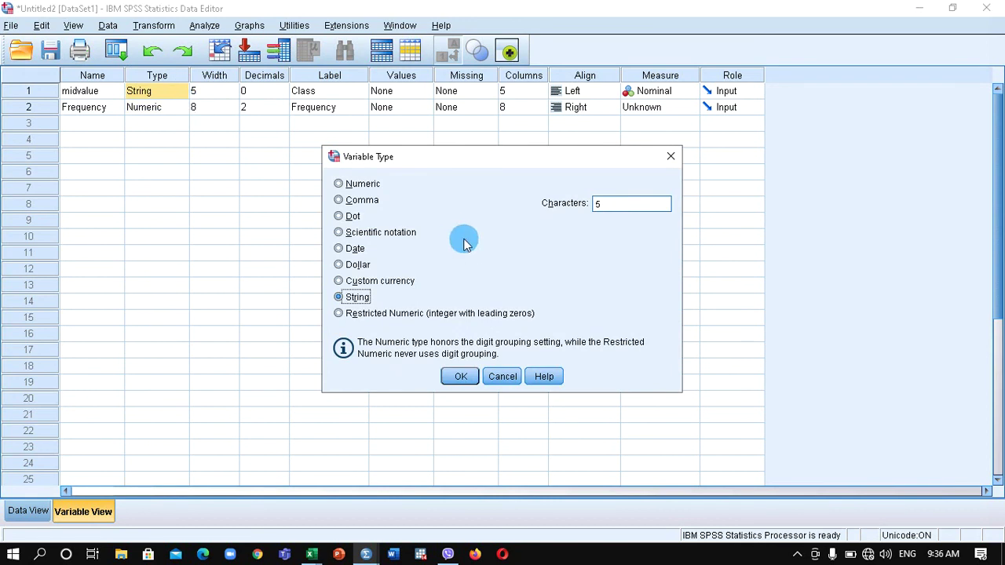
click(368, 183)
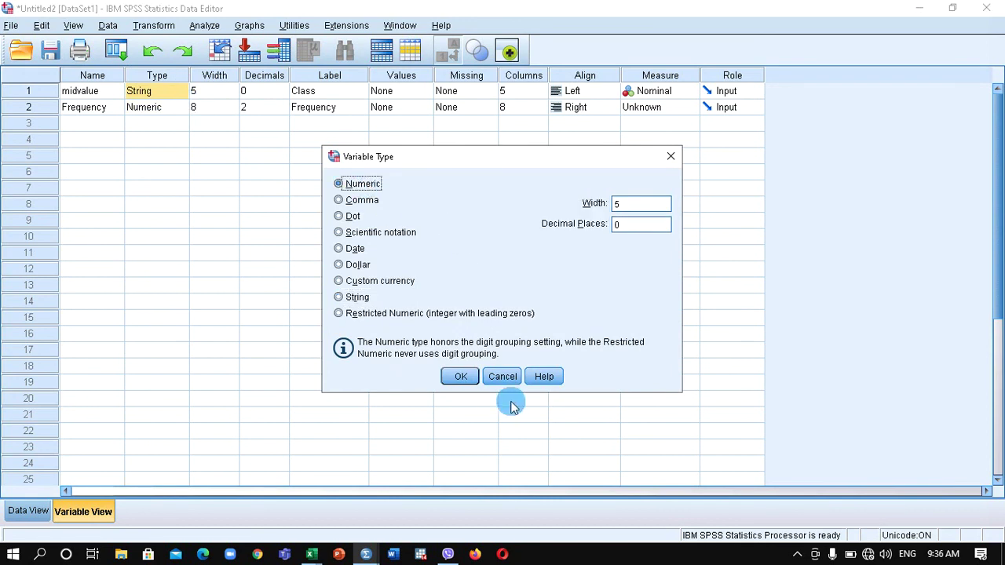
click(460, 376)
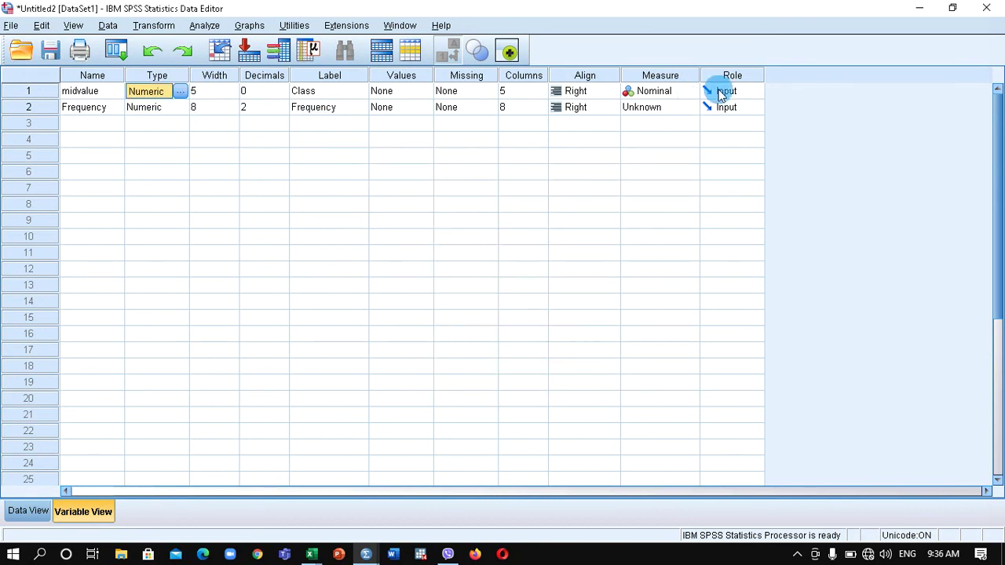
Set the measurement level of both the midvalue and Frequency variables to Scale
click(684, 92)
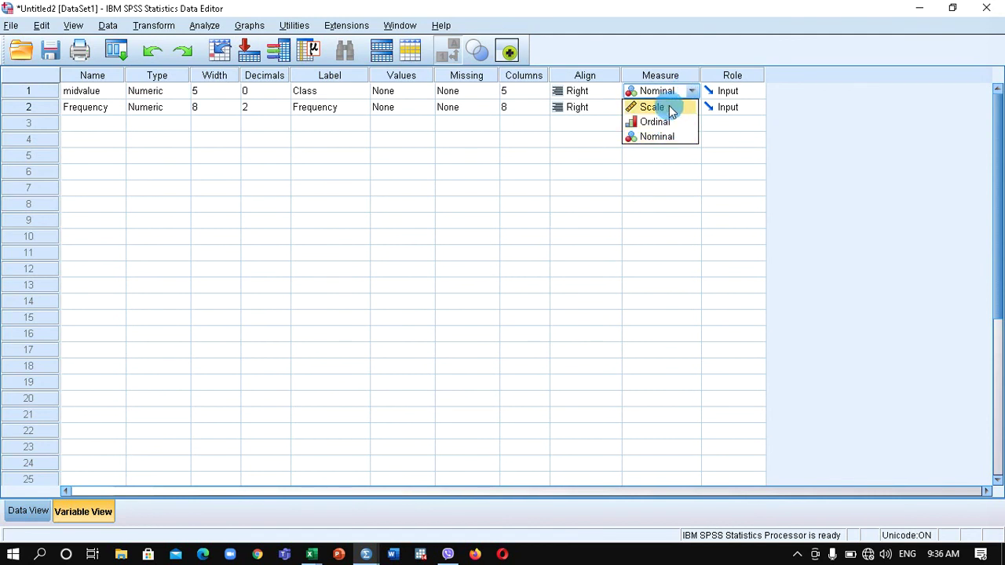
click(668, 107)
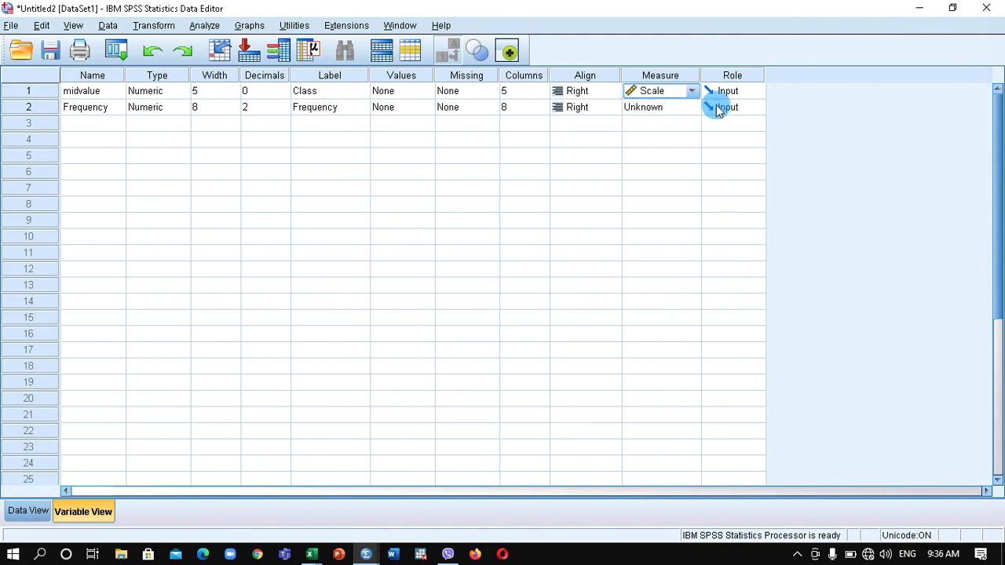
click(691, 110)
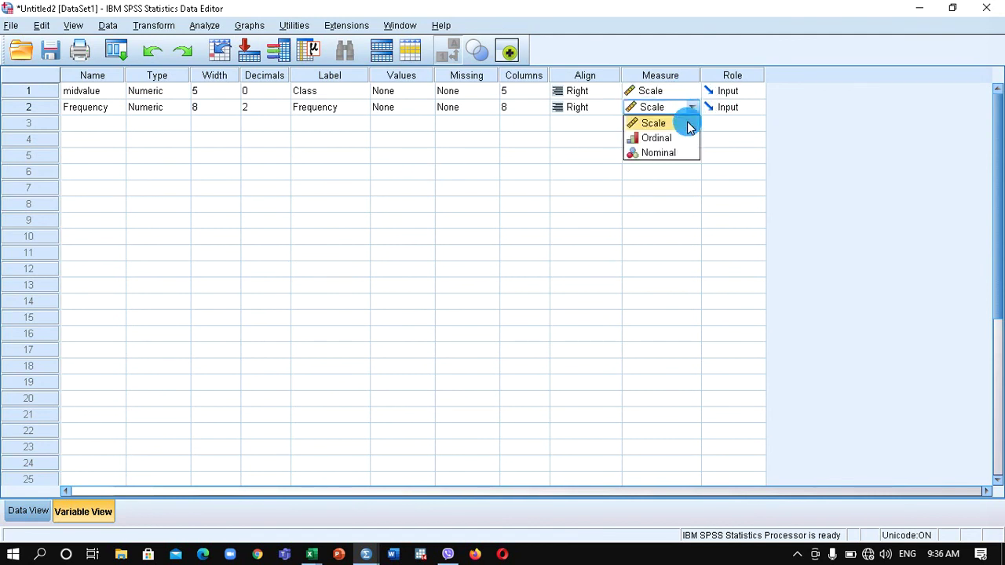
click(680, 124)
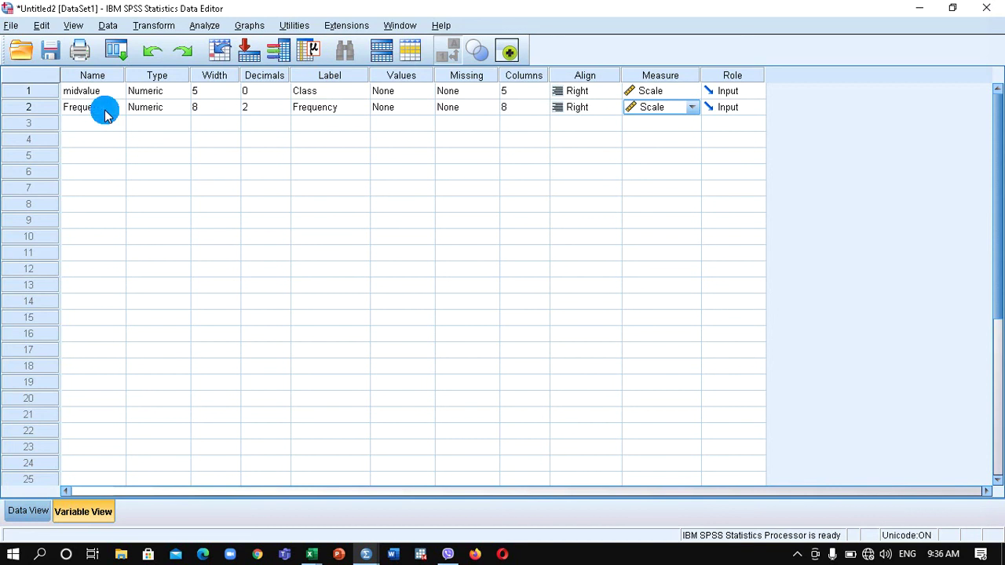
Set up case weighting with Frequency as the frequency variable and paste the command into the syntax file
click(116, 29)
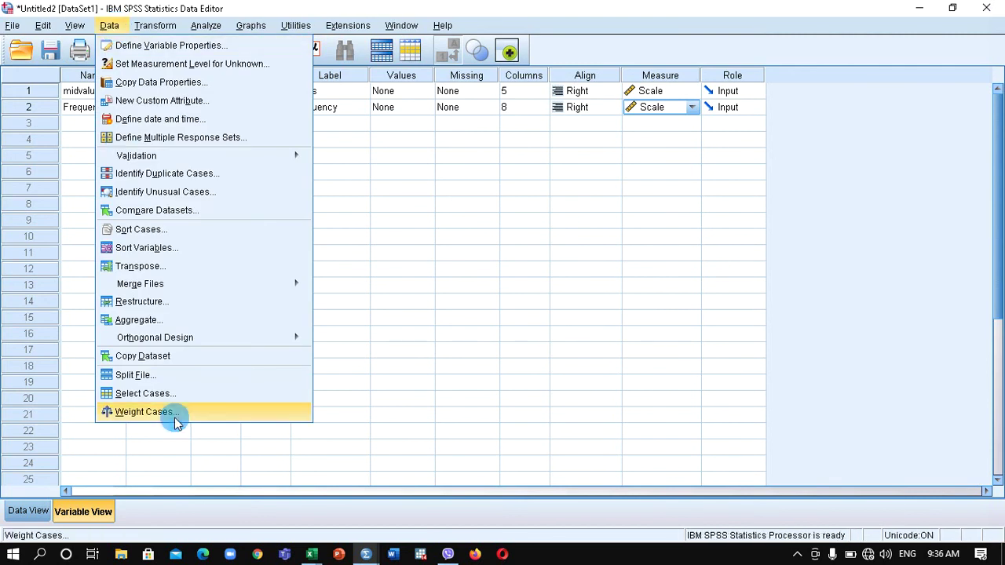
click(145, 412)
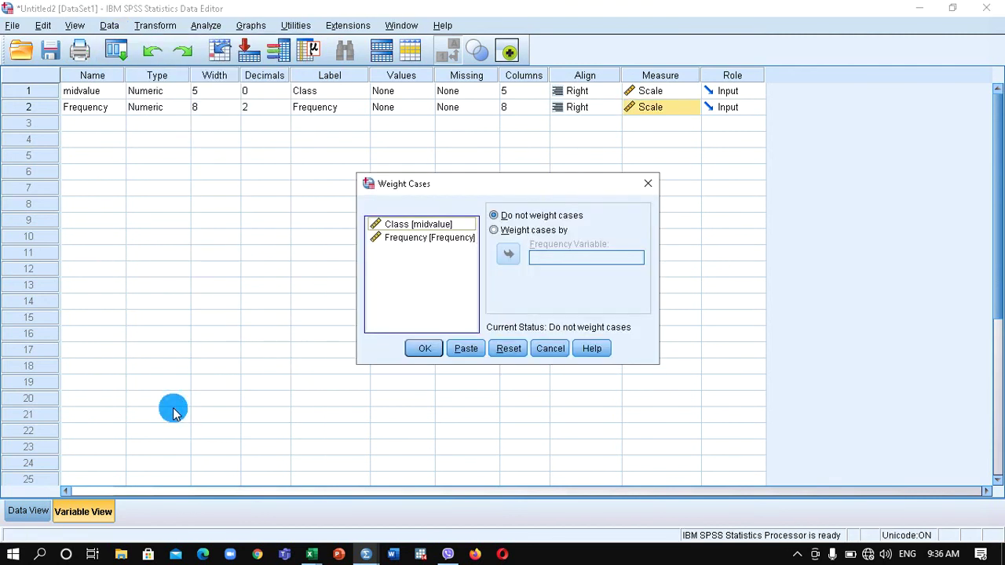
click(525, 231)
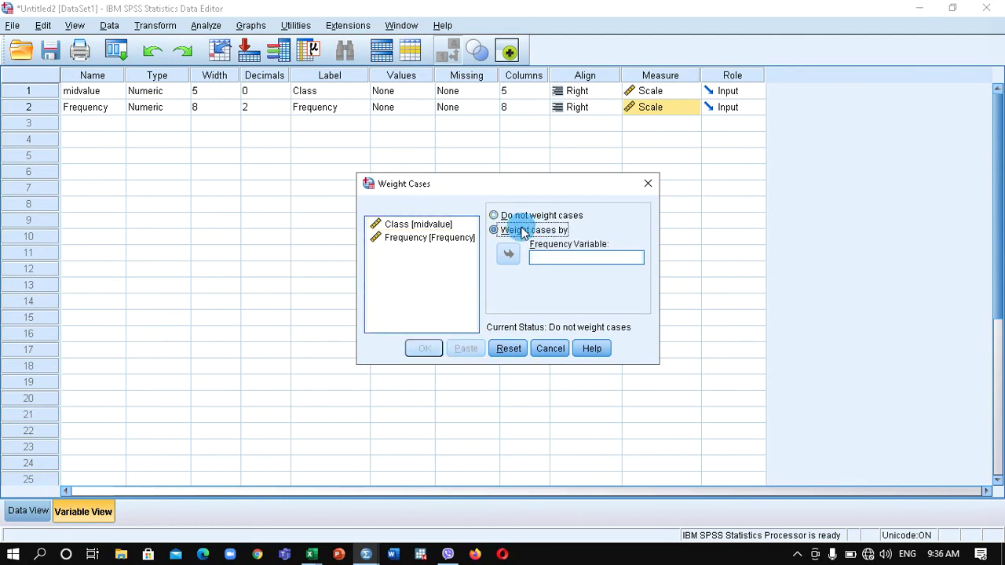
click(457, 238)
click(511, 254)
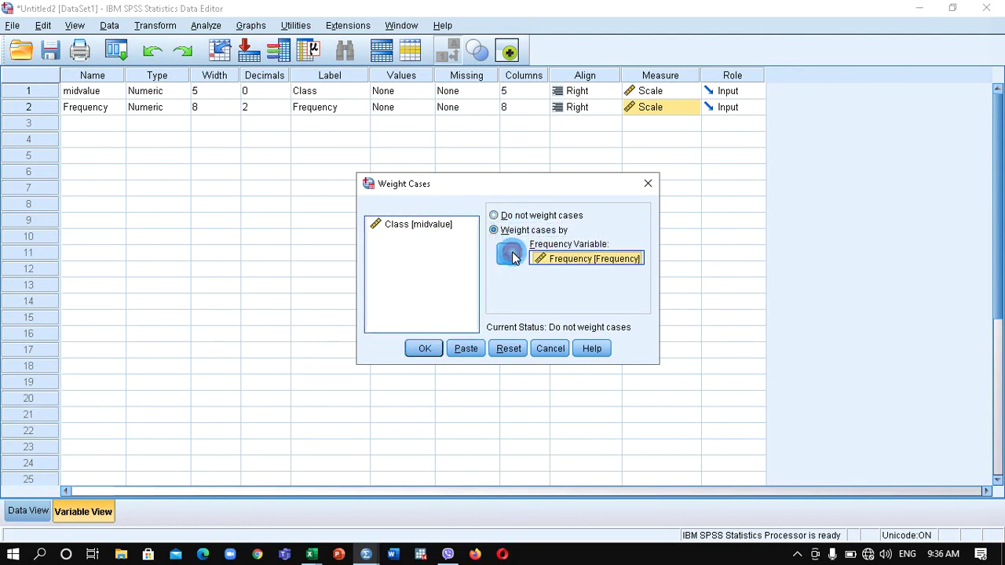
click(460, 347)
Run the DATASET ACTIVATE DataSet1 and WEIGHT BY Frequency commands from Syntax1 and review the output log
click(366, 555)
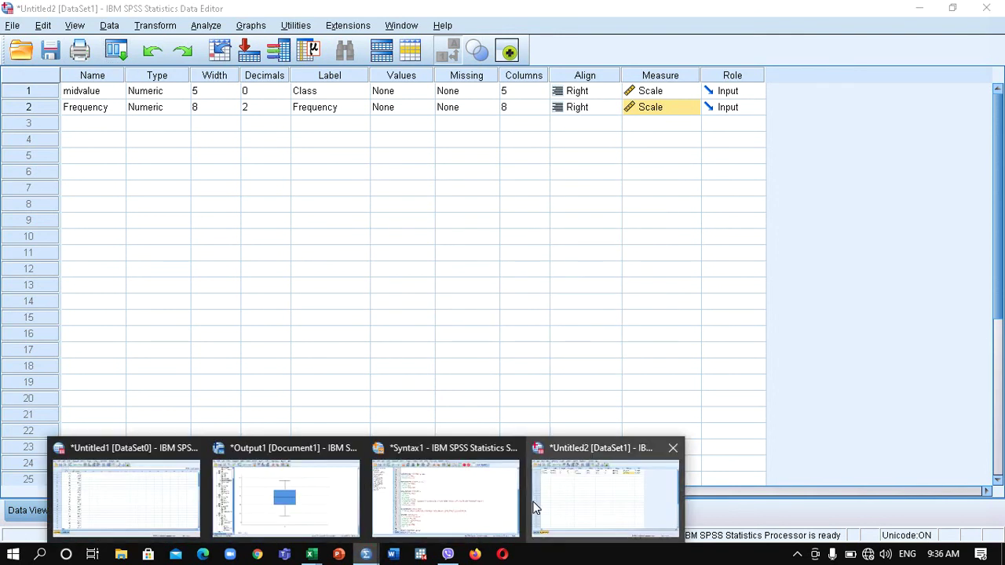
click(470, 495)
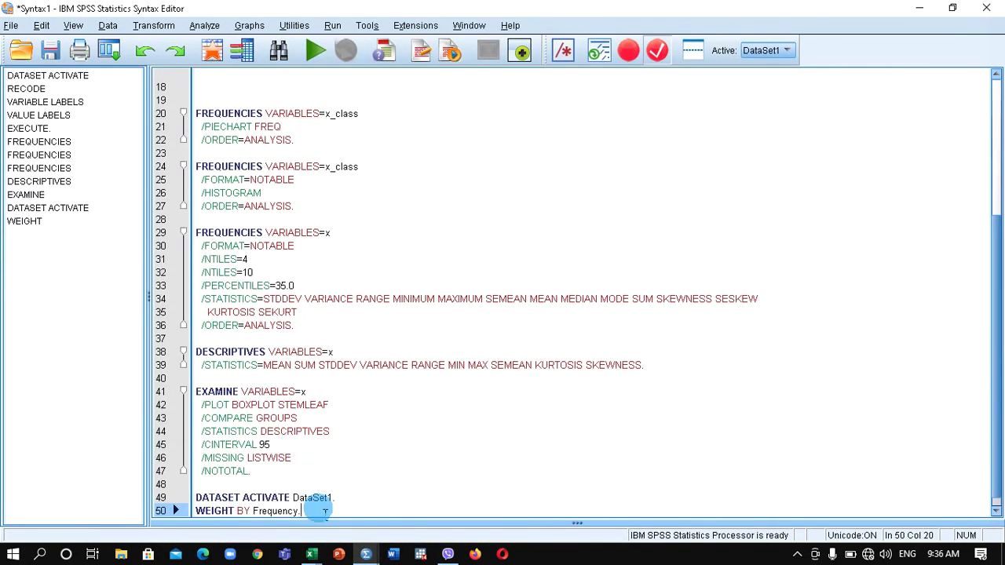
drag(300, 511, 176, 484)
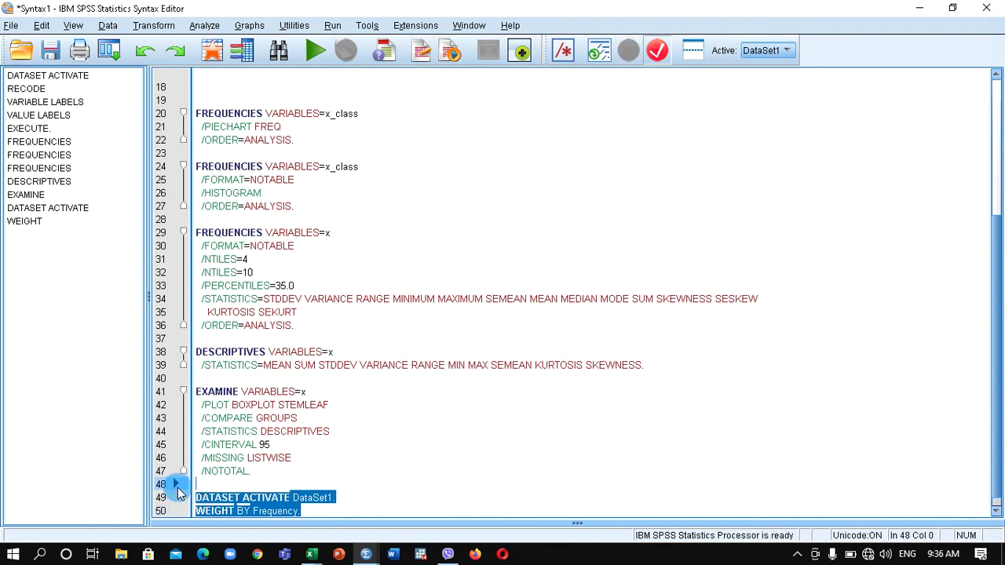
click(311, 56)
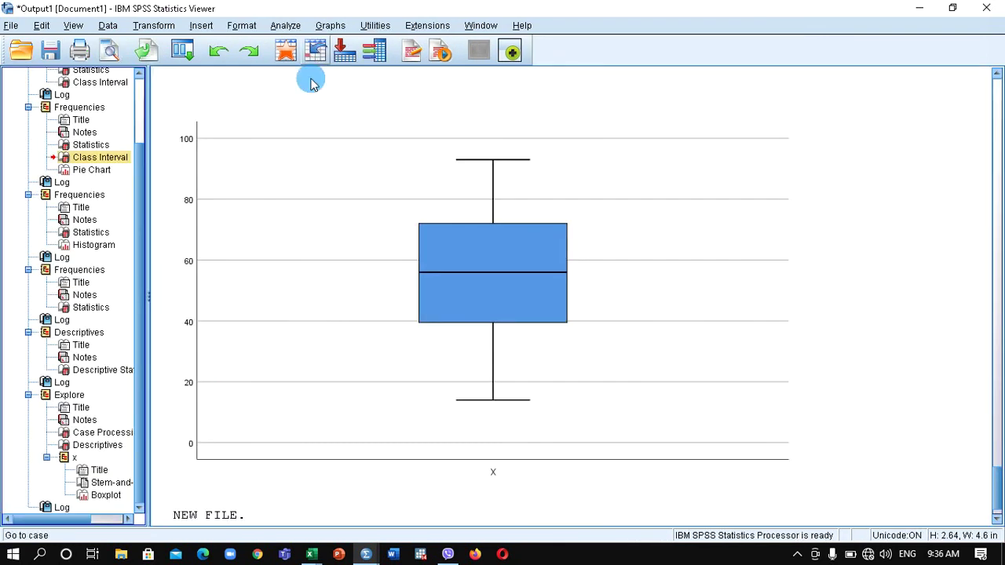
drag(999, 509, 998, 488)
scroll(997, 490, down, 2)
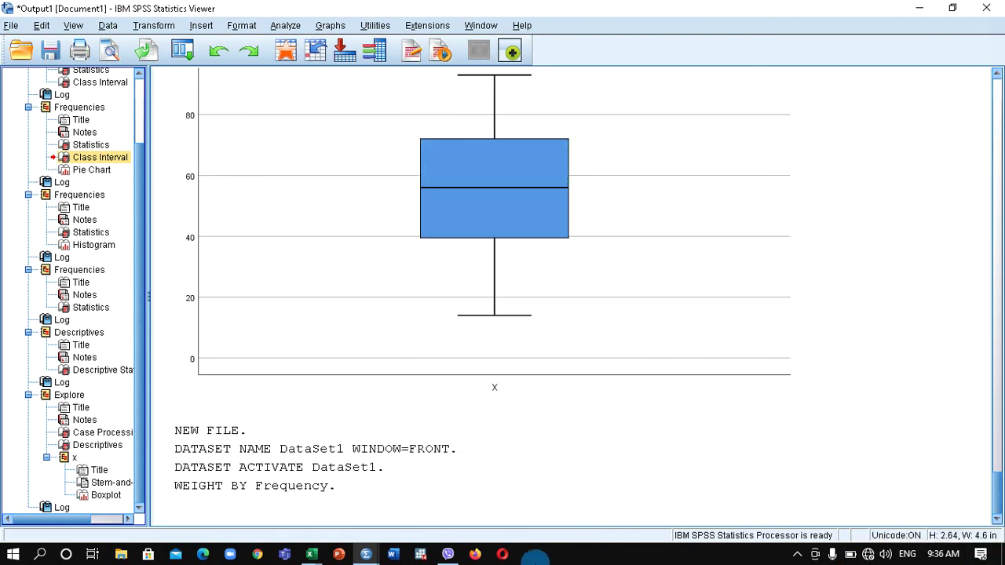
Return to the Untitled2 dataset and set the midvalue variable's decimals to 2
click(368, 554)
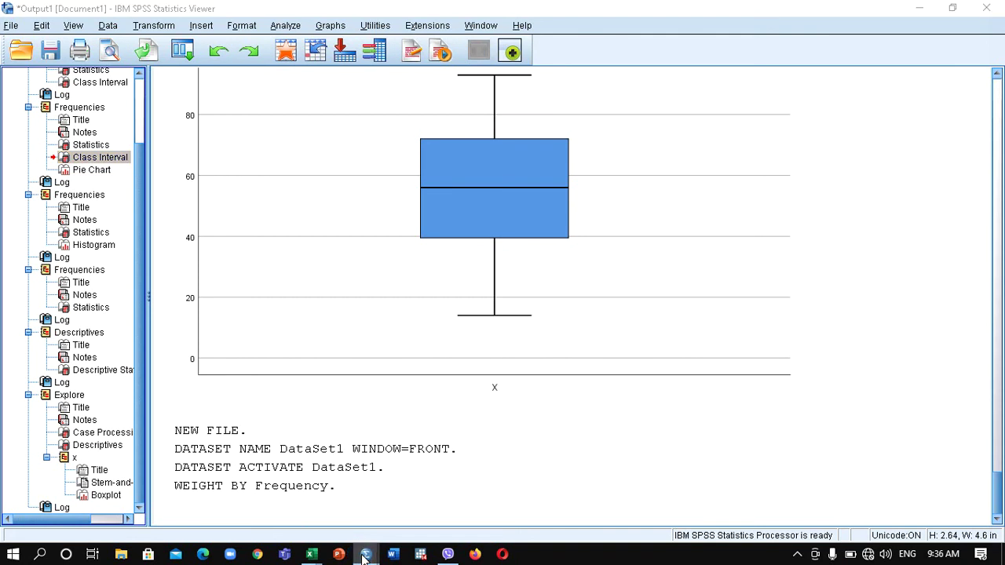
click(560, 512)
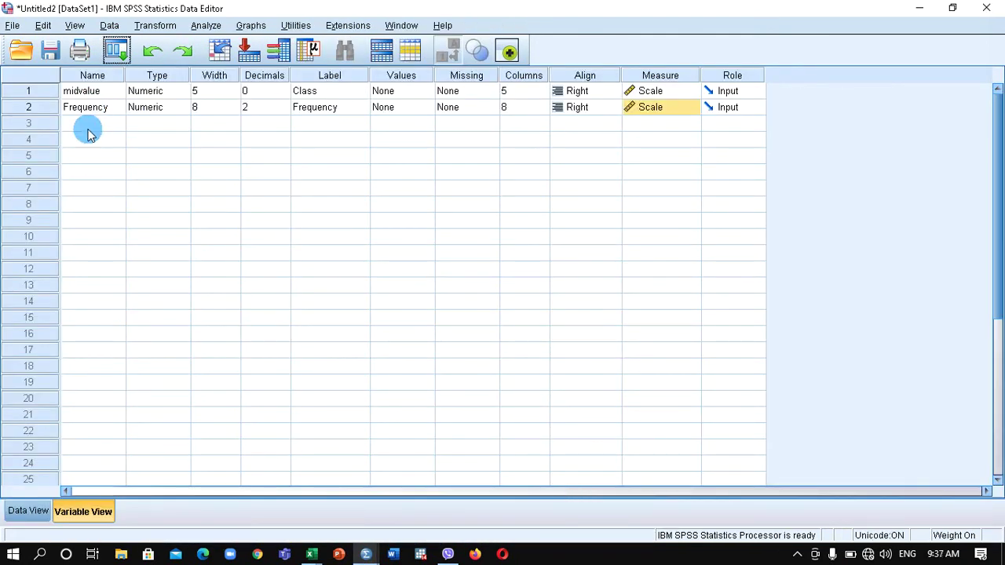
click(28, 512)
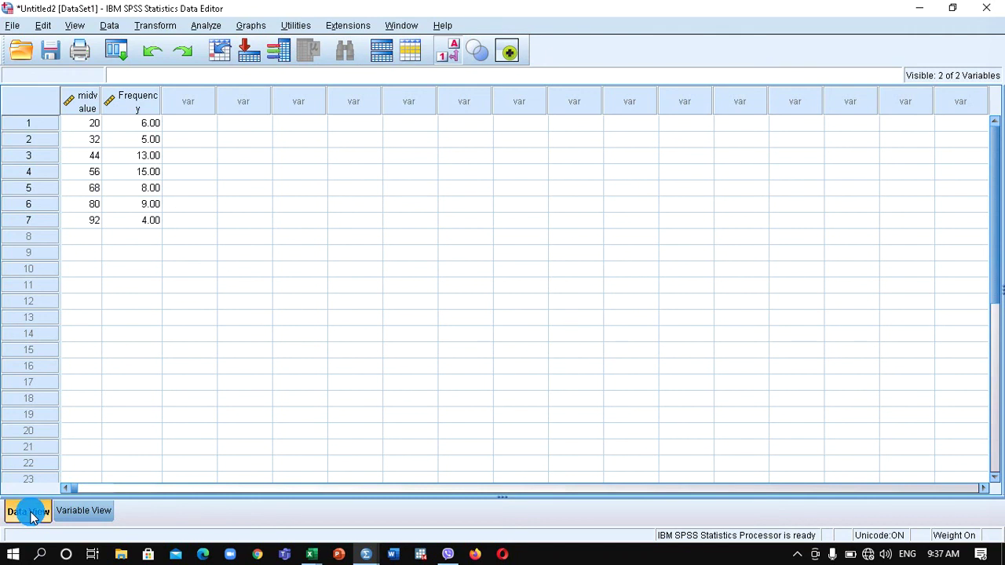
click(32, 515)
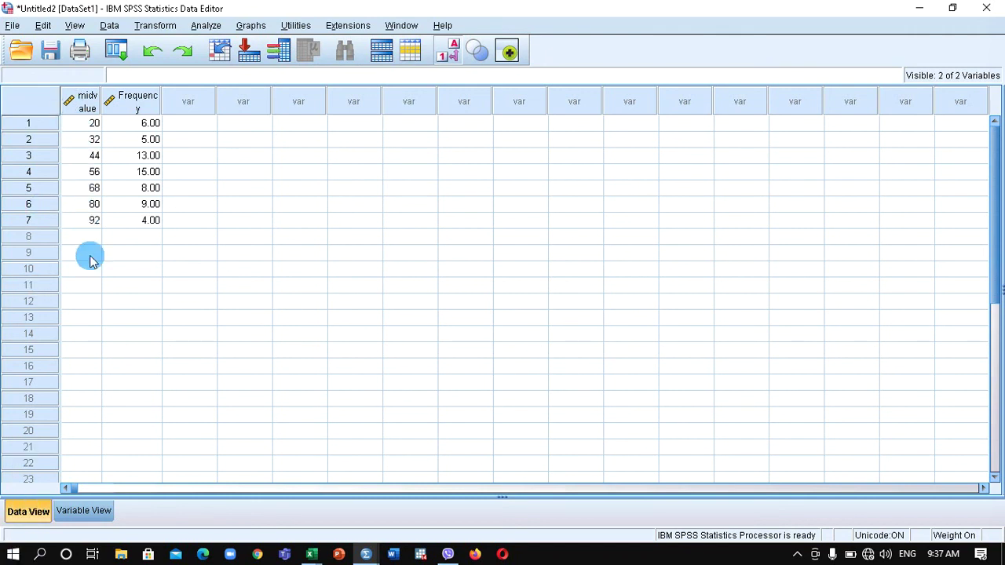
click(82, 515)
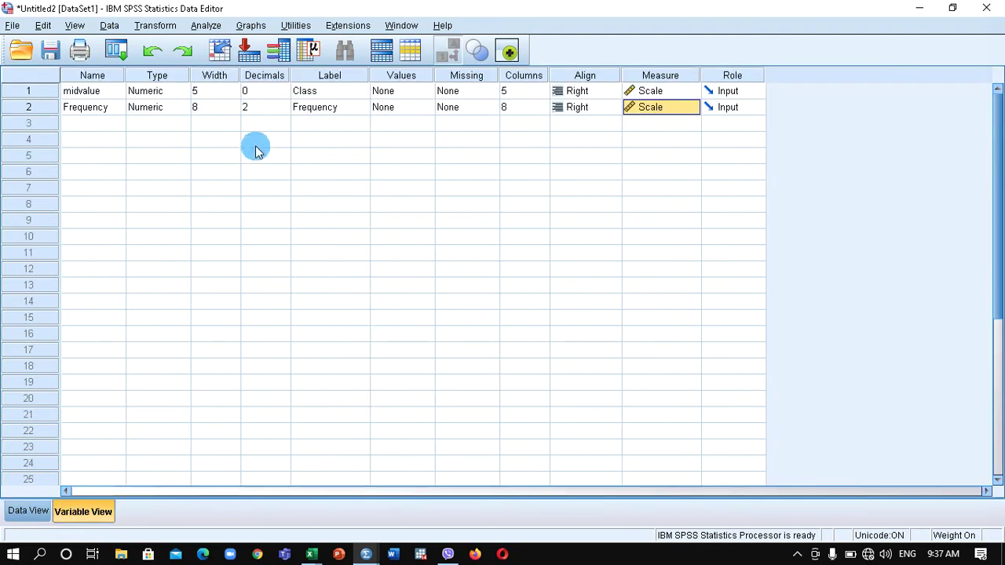
click(281, 93)
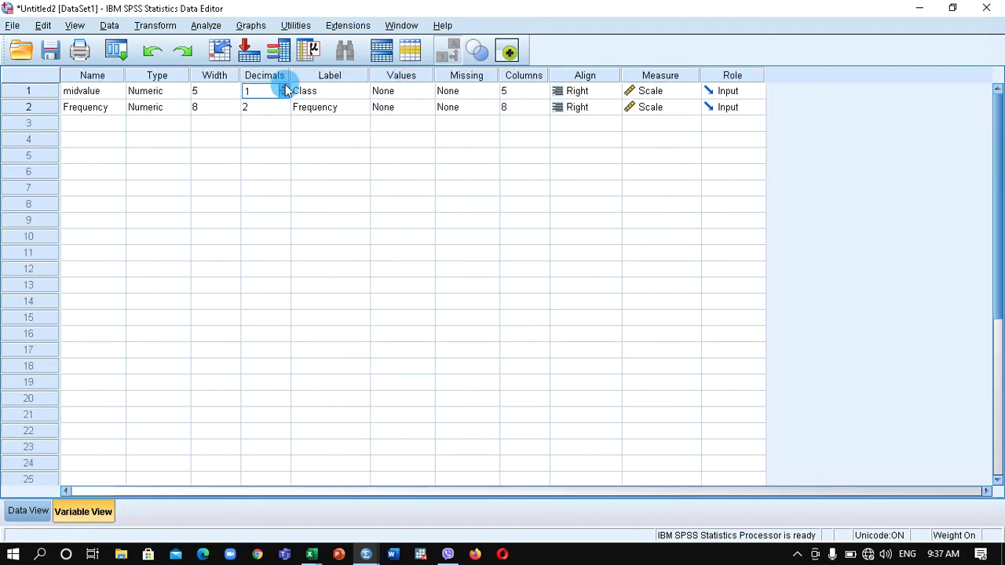
click(27, 512)
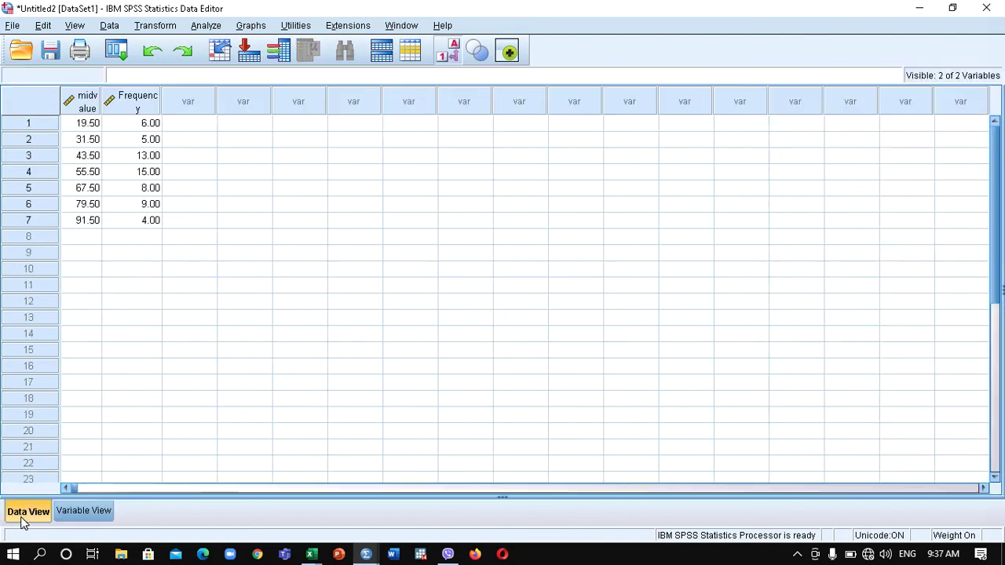
Paste the copied midvalues with variable names over the midvalue column and check the variable definitions
right_click(78, 124)
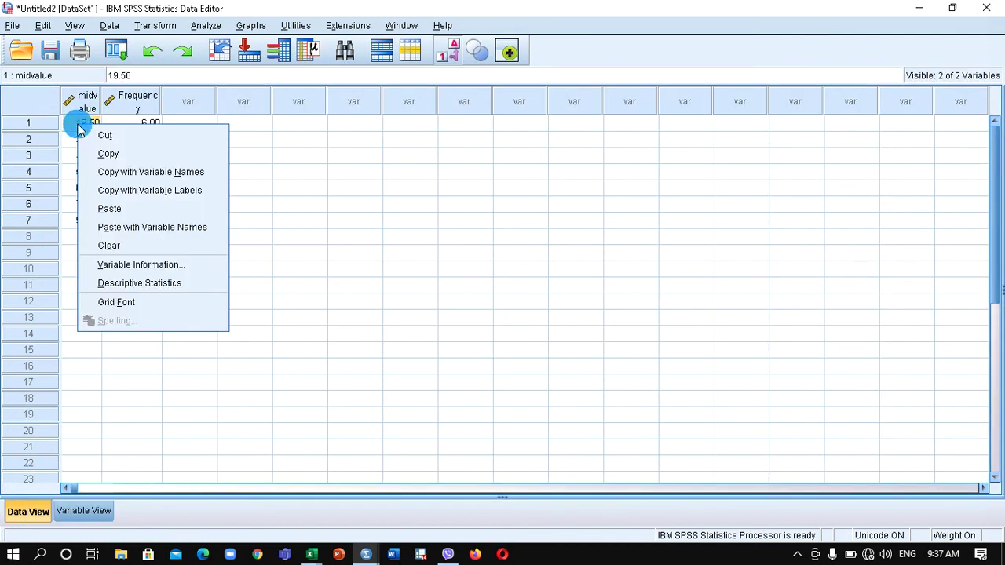
click(149, 233)
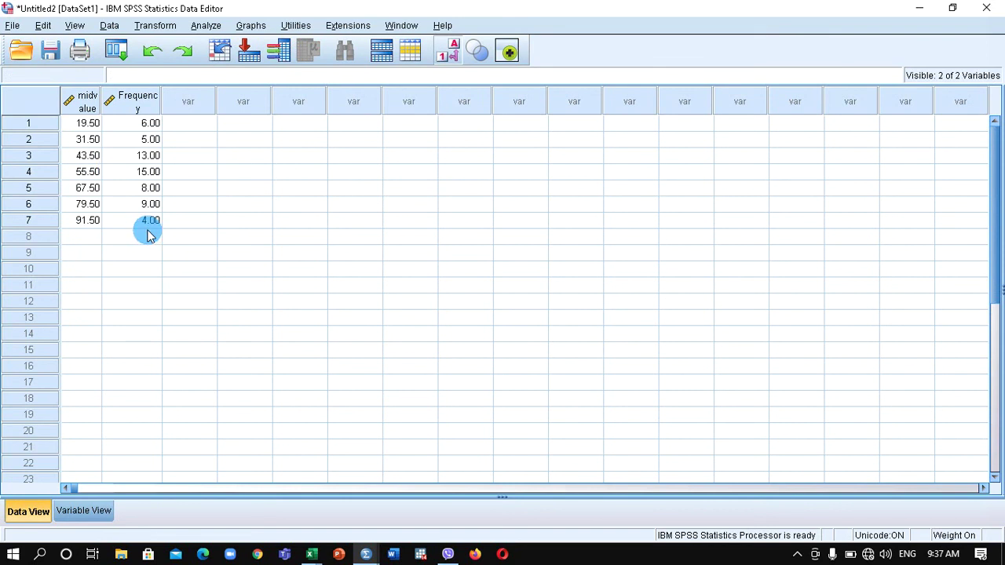
click(79, 511)
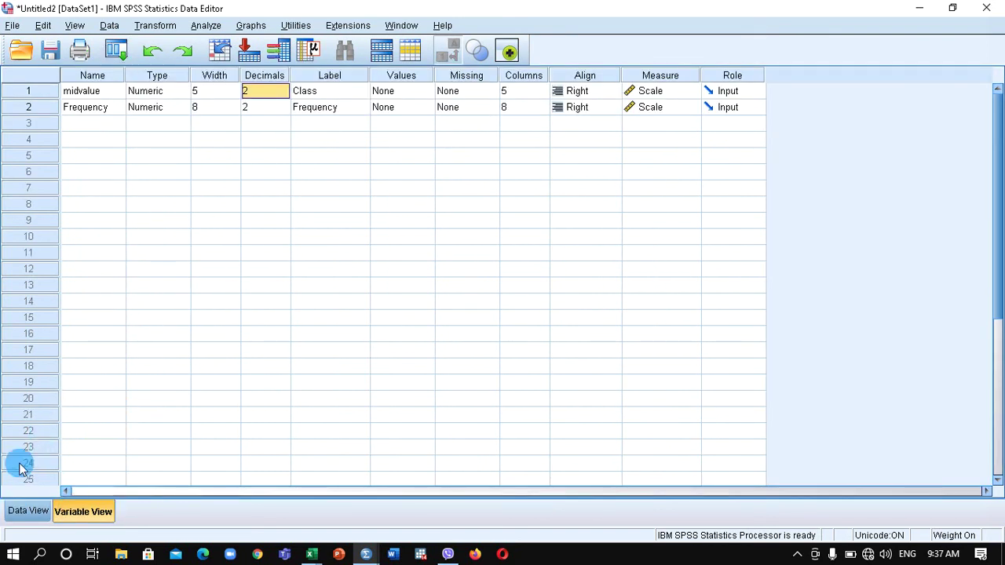
Start a Frequencies analysis with Class [midvalue] as the analysed variable
click(211, 26)
mouse_move(243, 62)
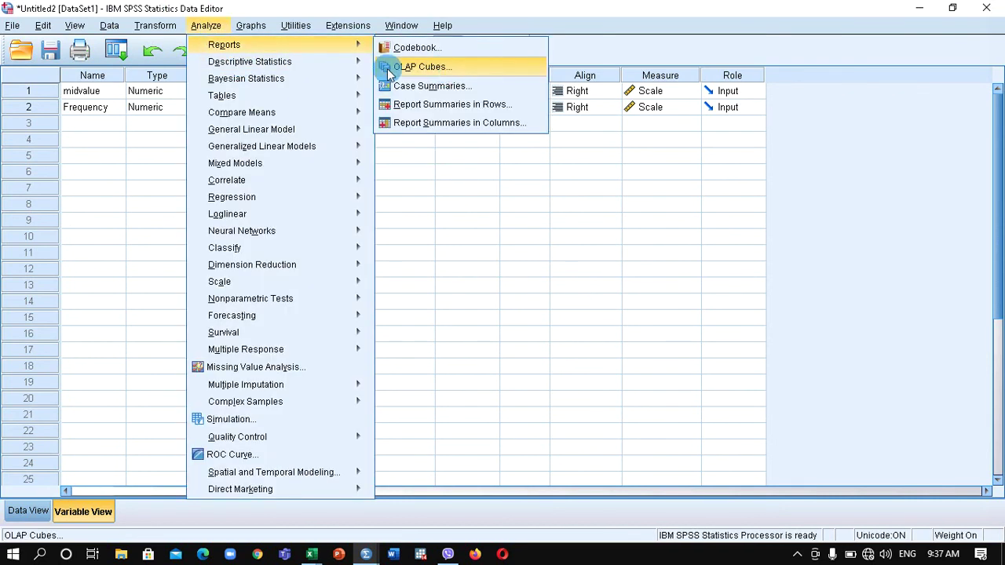
click(406, 66)
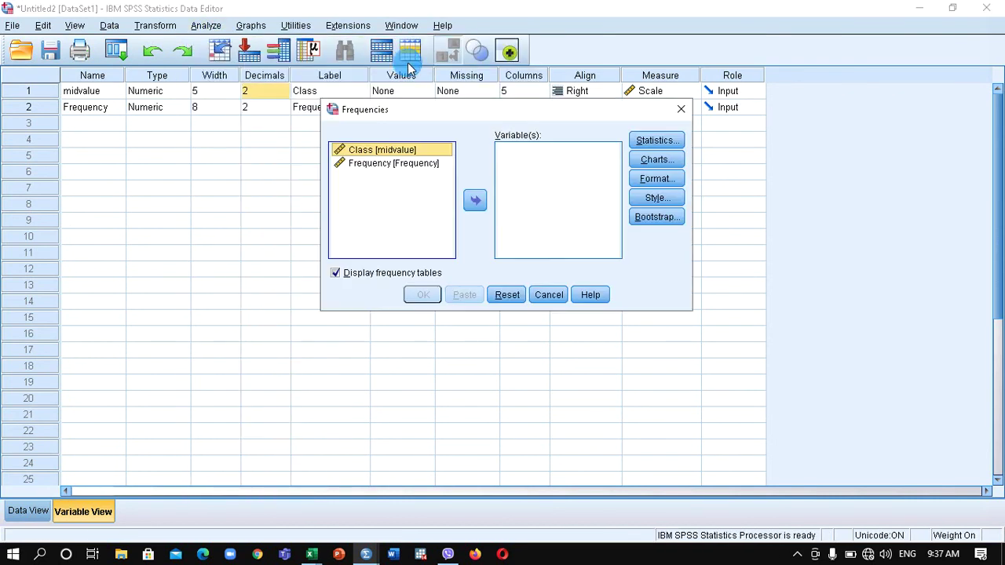
click(416, 149)
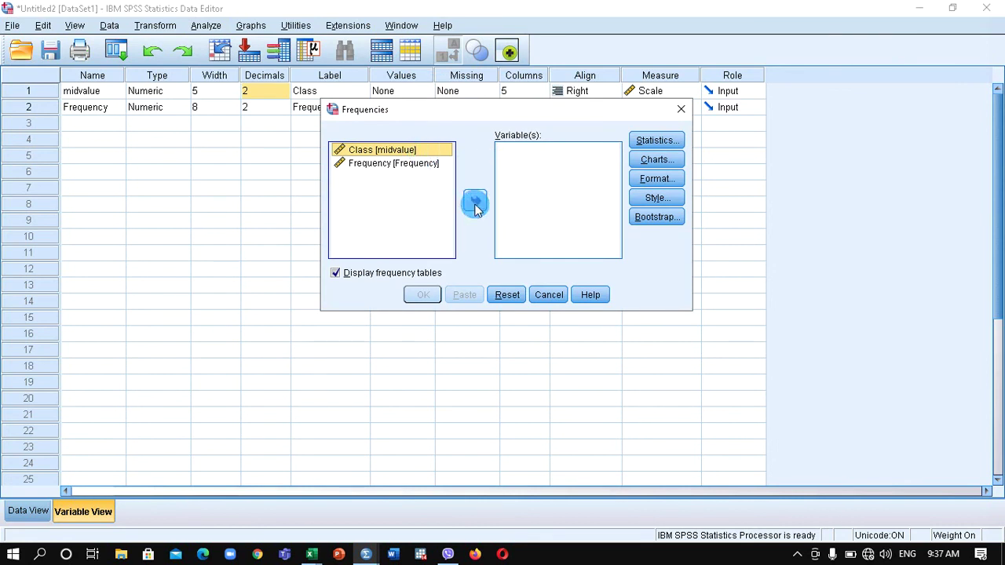
click(475, 202)
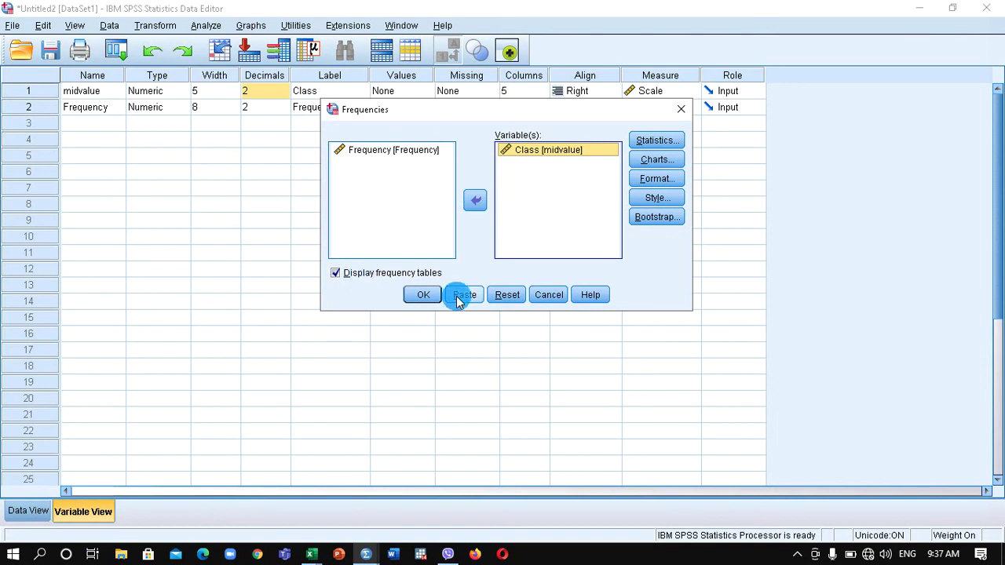
Request quartiles, cut points for 10 equal groups, mean, median, mode and sum in the Frequencies statistics
click(656, 140)
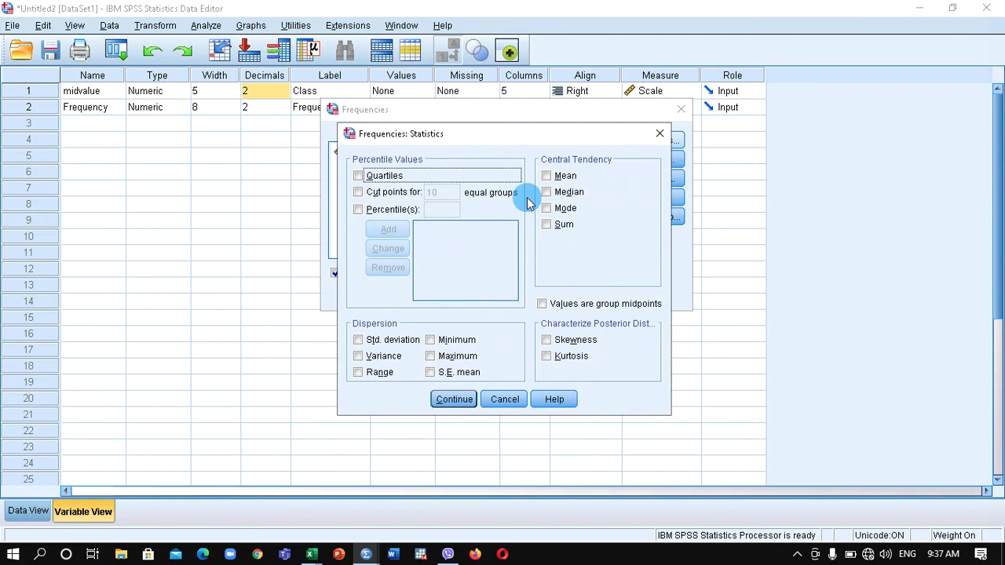
click(360, 193)
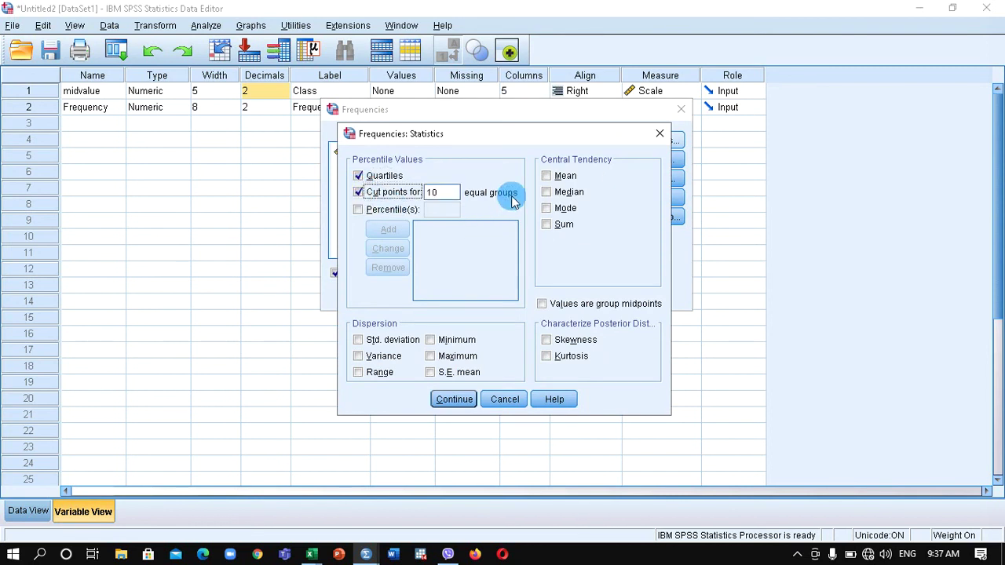
click(547, 193)
click(547, 210)
click(548, 227)
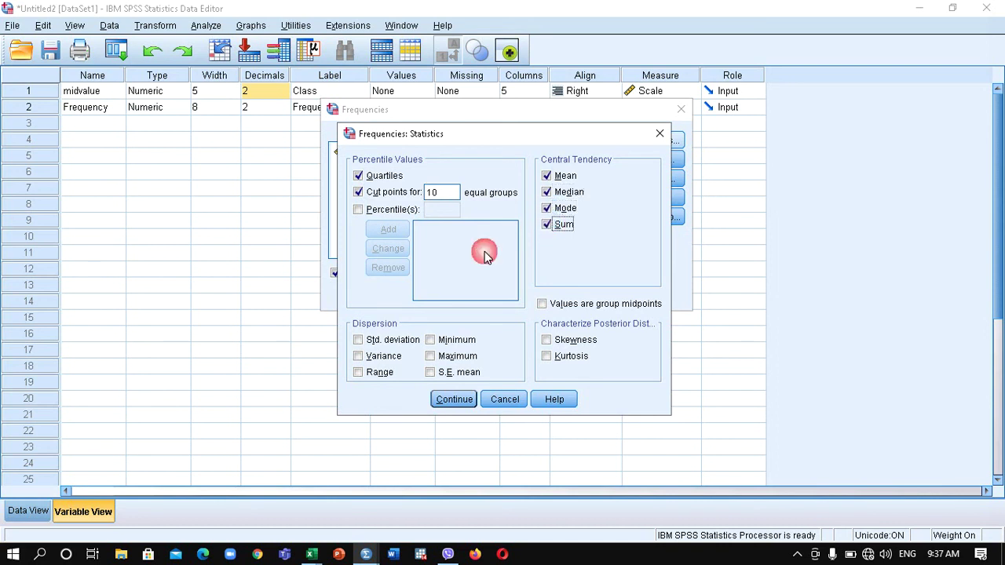
Add standard deviation, variance, range, minimum, maximum, S.E. mean, skewness and kurtosis to the statistics, keeping charts set to None
click(371, 343)
click(371, 358)
click(360, 374)
click(434, 341)
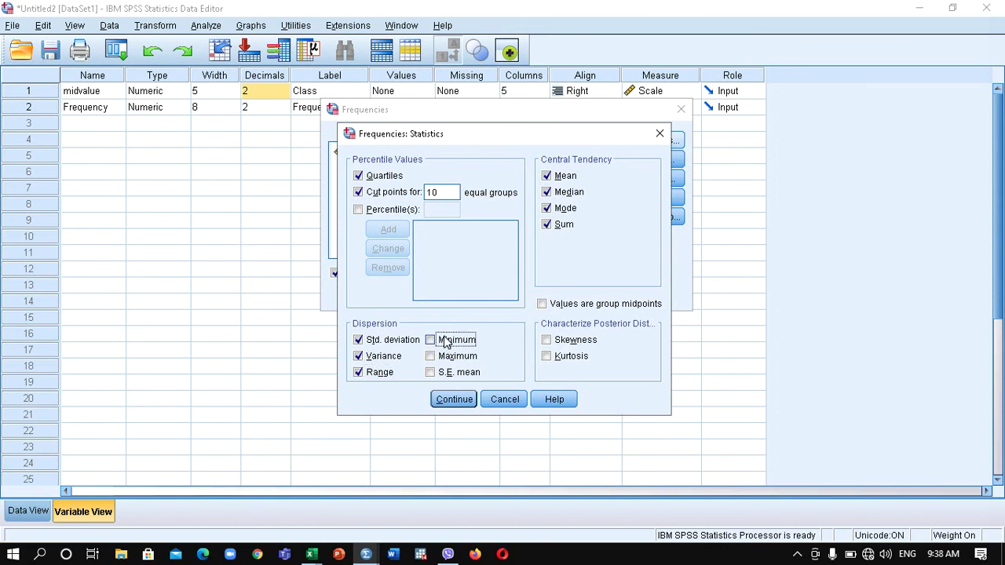
click(432, 358)
click(432, 373)
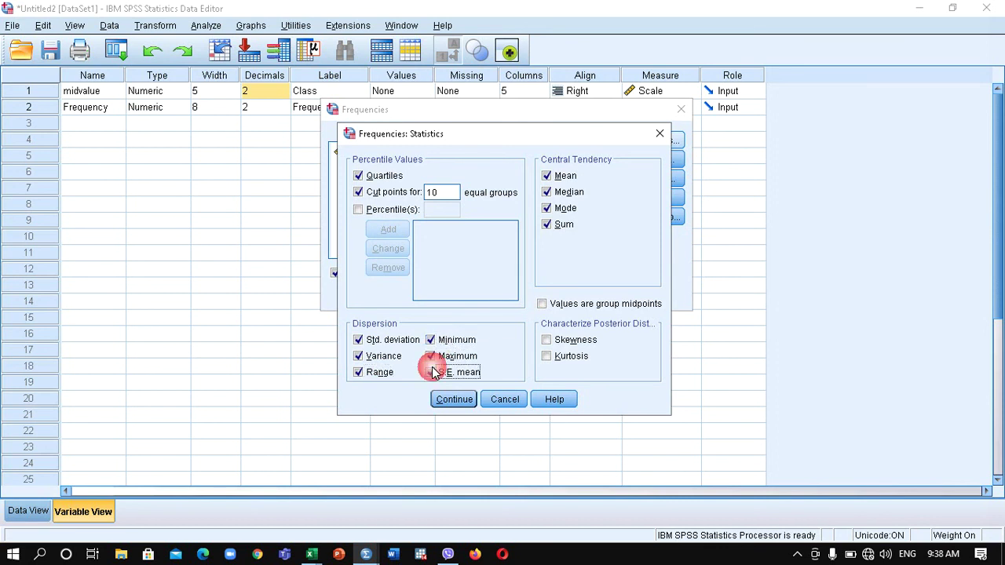
click(547, 341)
click(549, 356)
click(452, 401)
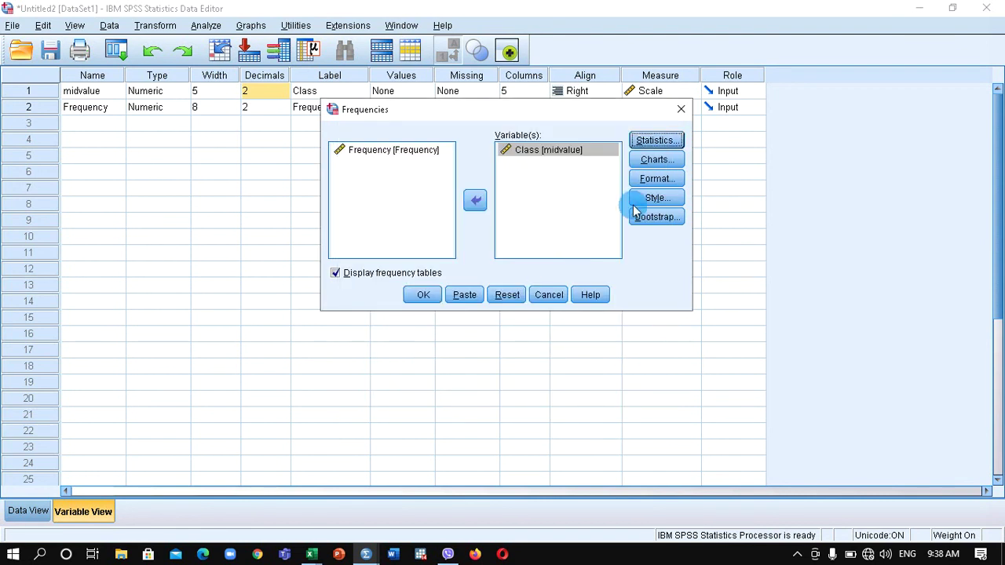
click(651, 159)
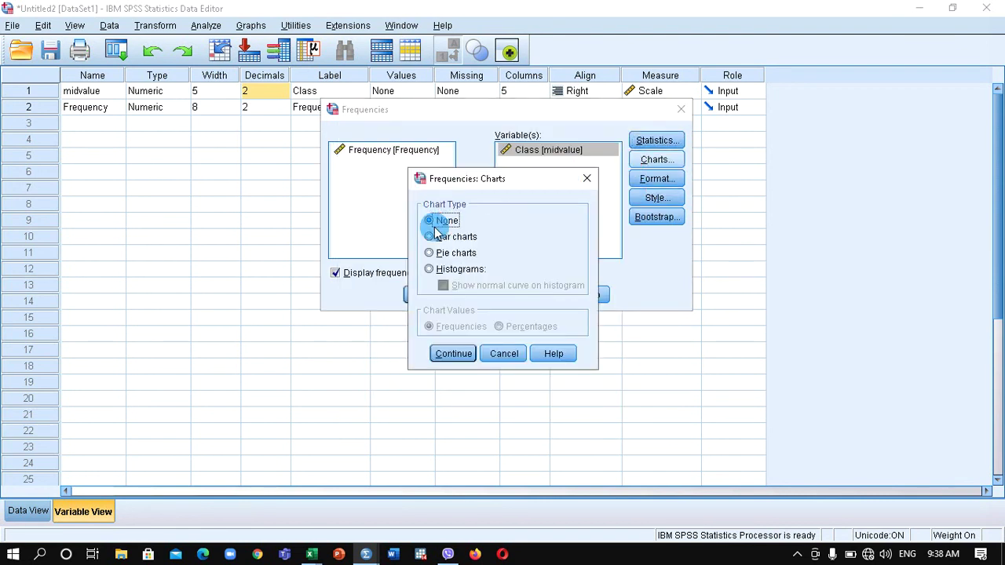
click(501, 360)
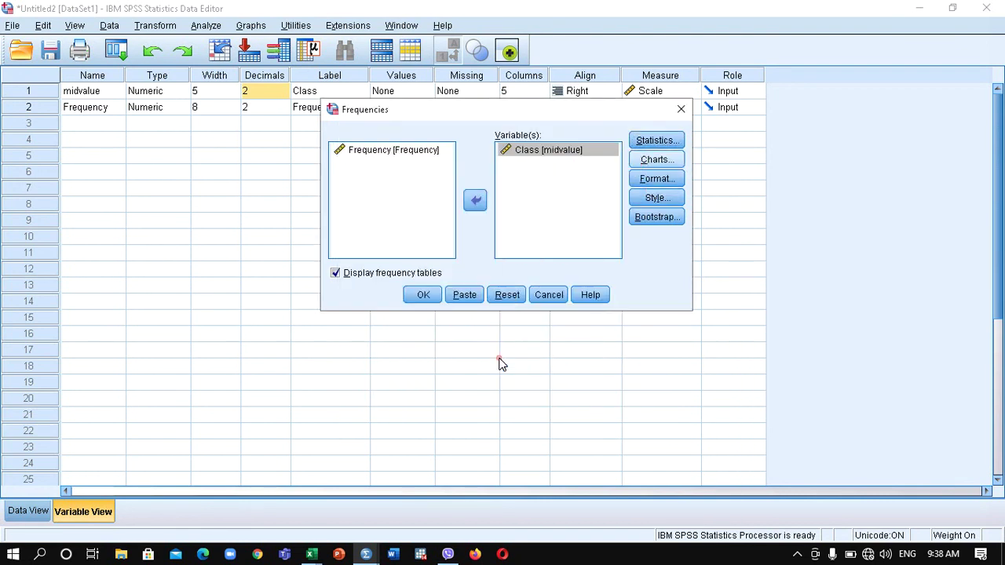
Paste the configured Frequencies command for midvalue into the syntax file
click(472, 294)
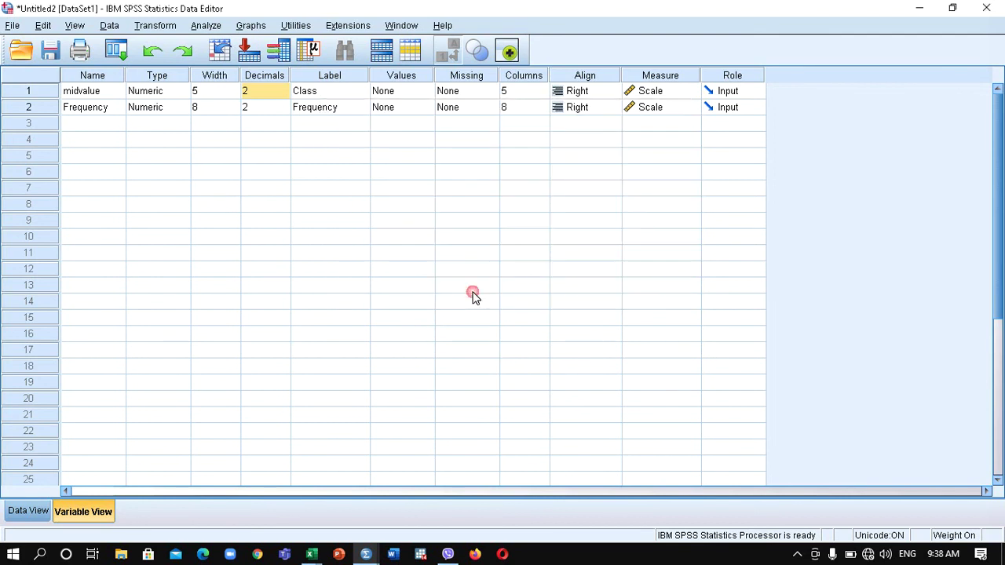
click(206, 25)
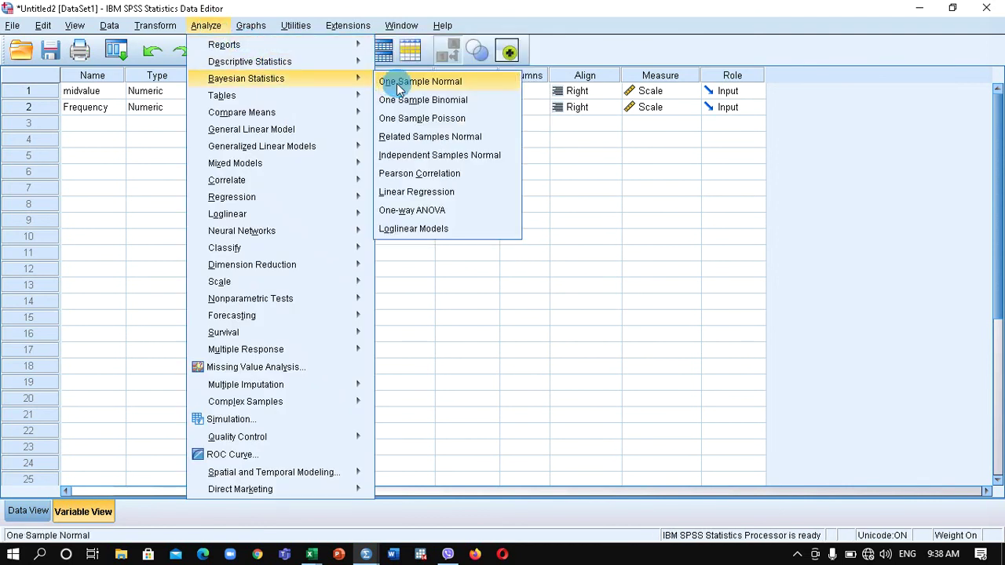
mouse_move(354, 61)
click(387, 84)
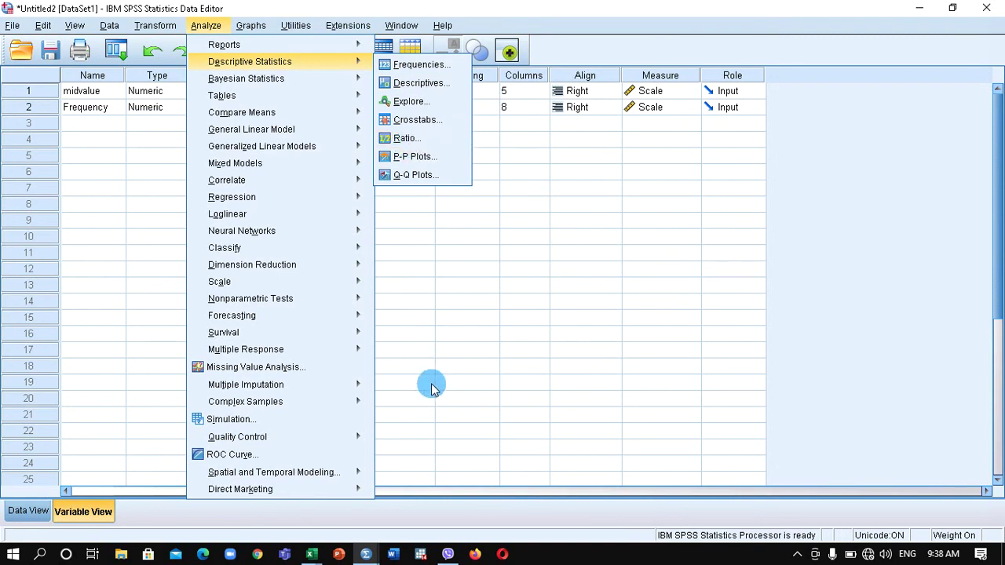
click(461, 416)
Run only the FREQUENCIES VARIABLES=midvalue command block from the Syntax1 file and review its Statistics table in the output
click(366, 555)
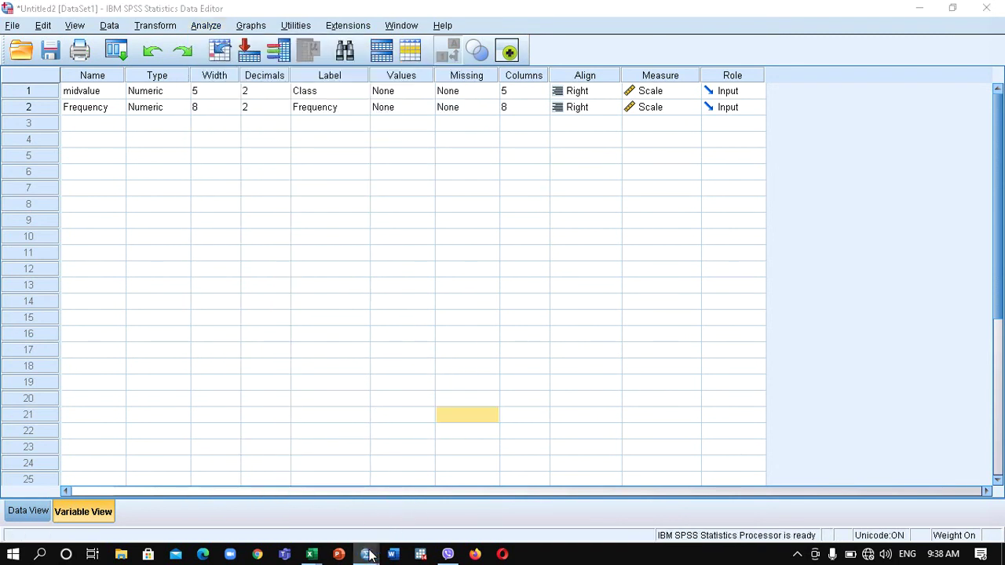
click(449, 512)
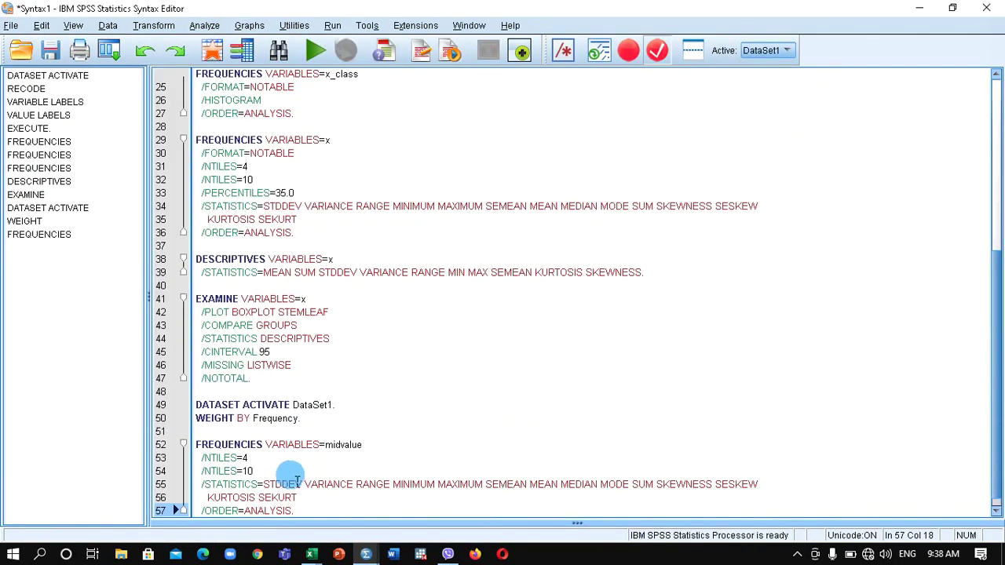
drag(311, 520, 189, 445)
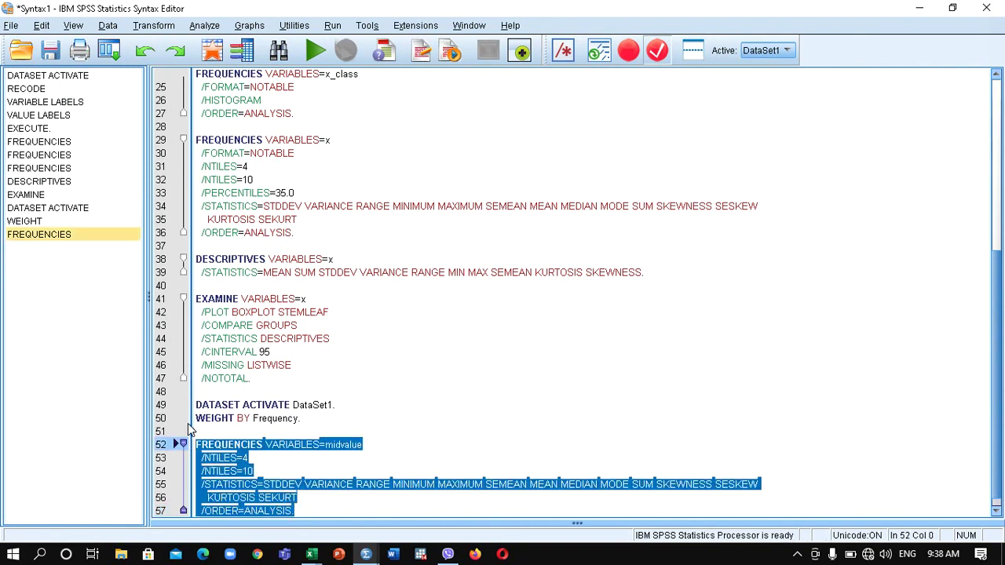
click(317, 57)
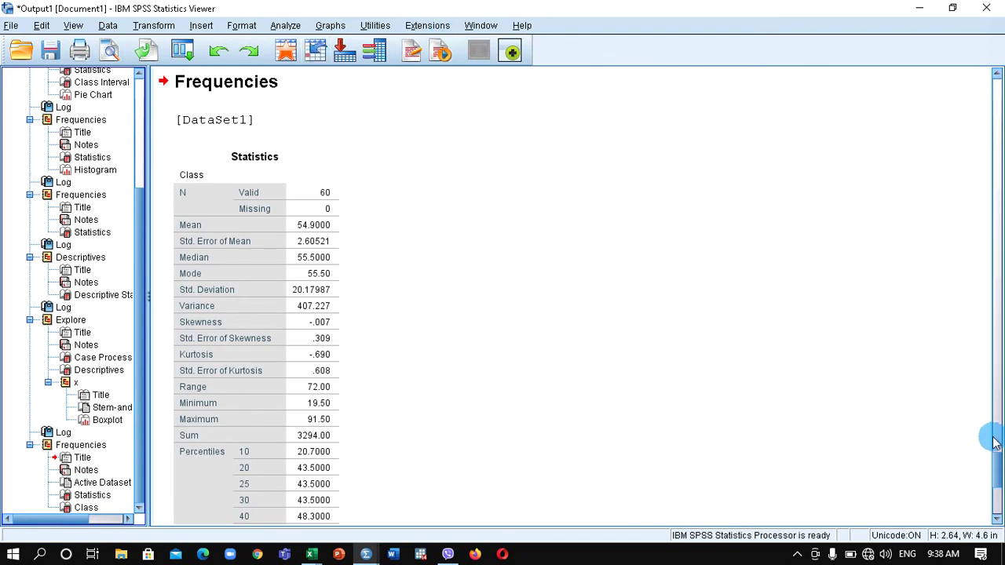
drag(997, 471, 997, 478)
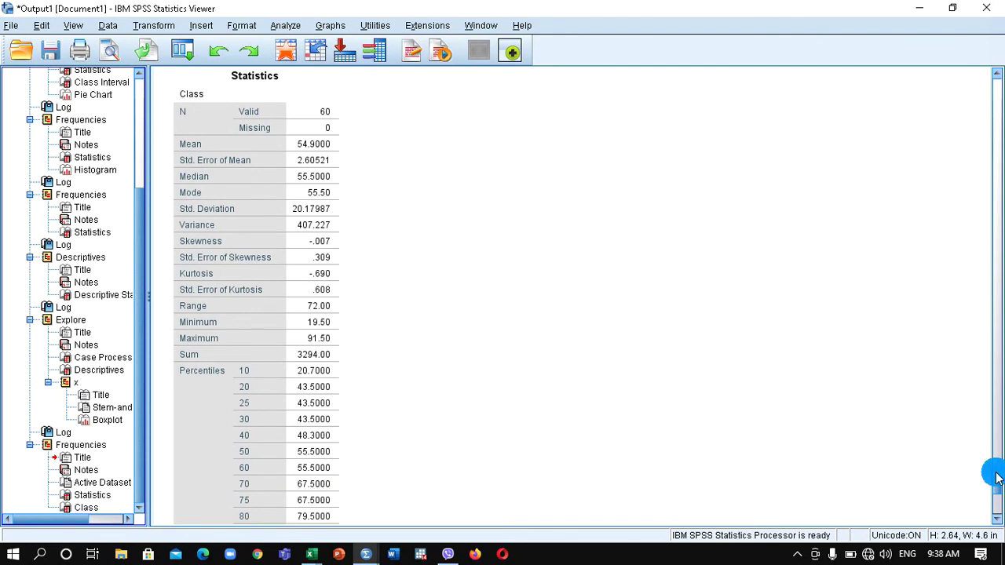